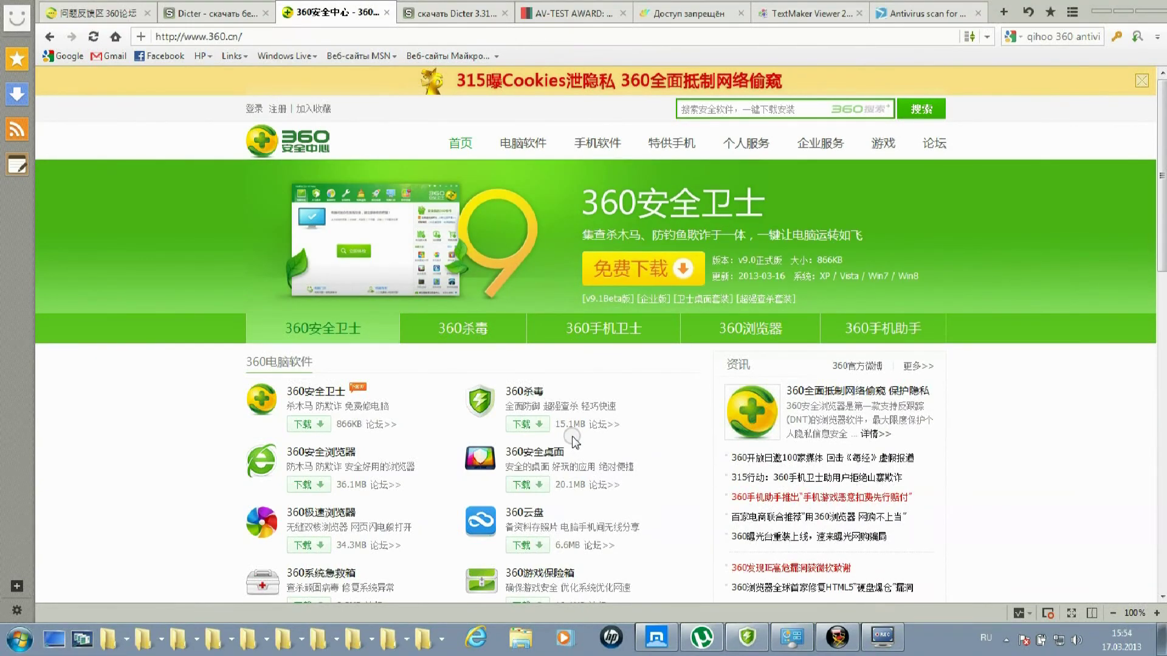
Open the 360杀毒 product page and look through it down to the offline virus database downloads.
left_click(541, 395)
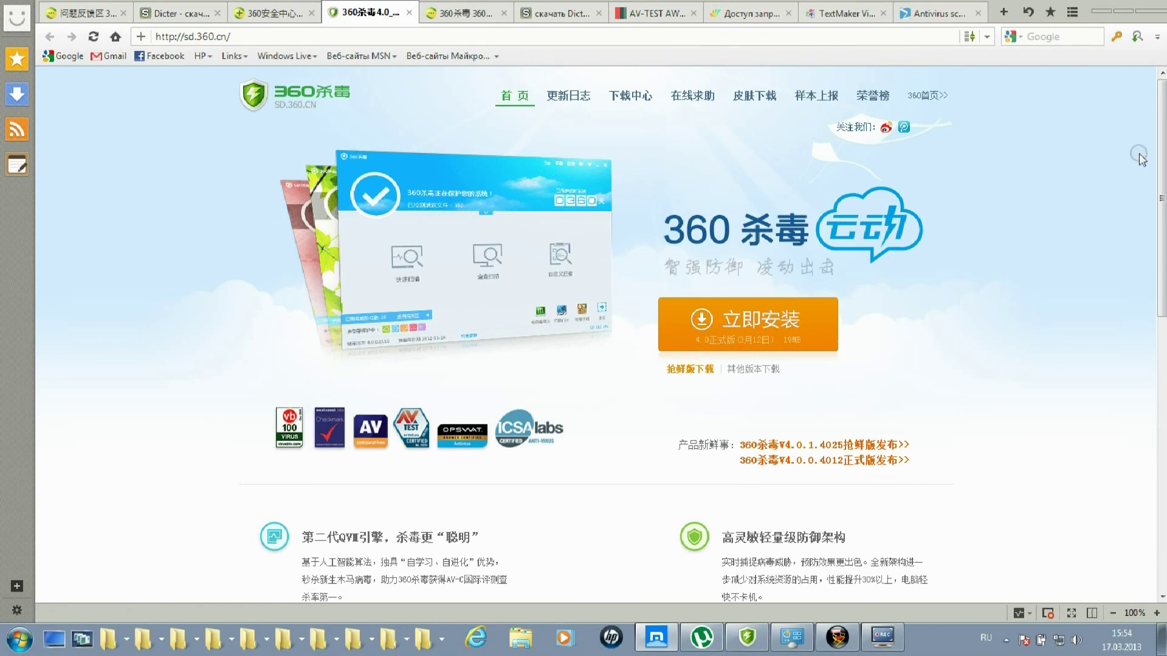
left_click_drag(1161, 127, 1161, 401)
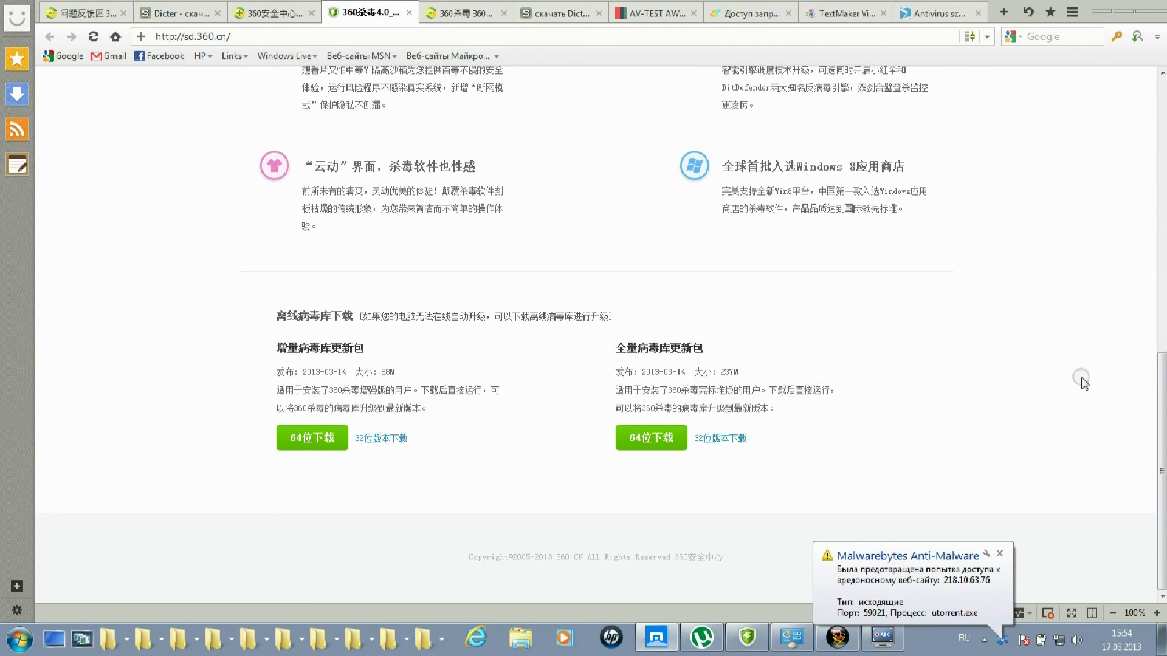
left_click(1162, 384)
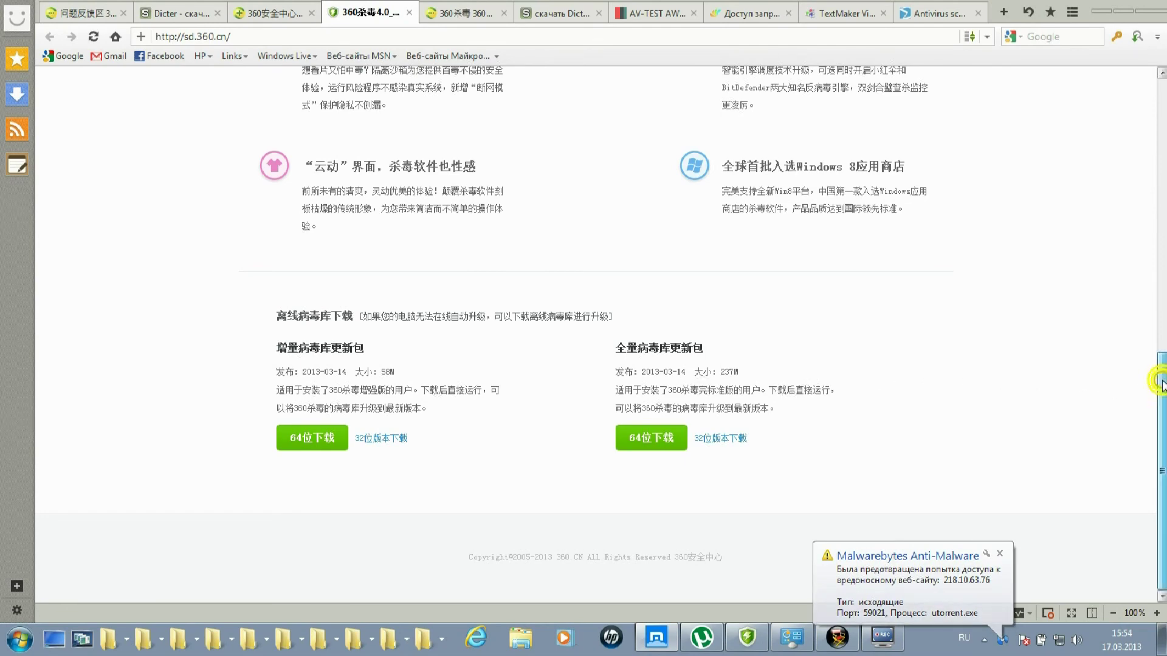
left_click_drag(1161, 384, 1162, 97)
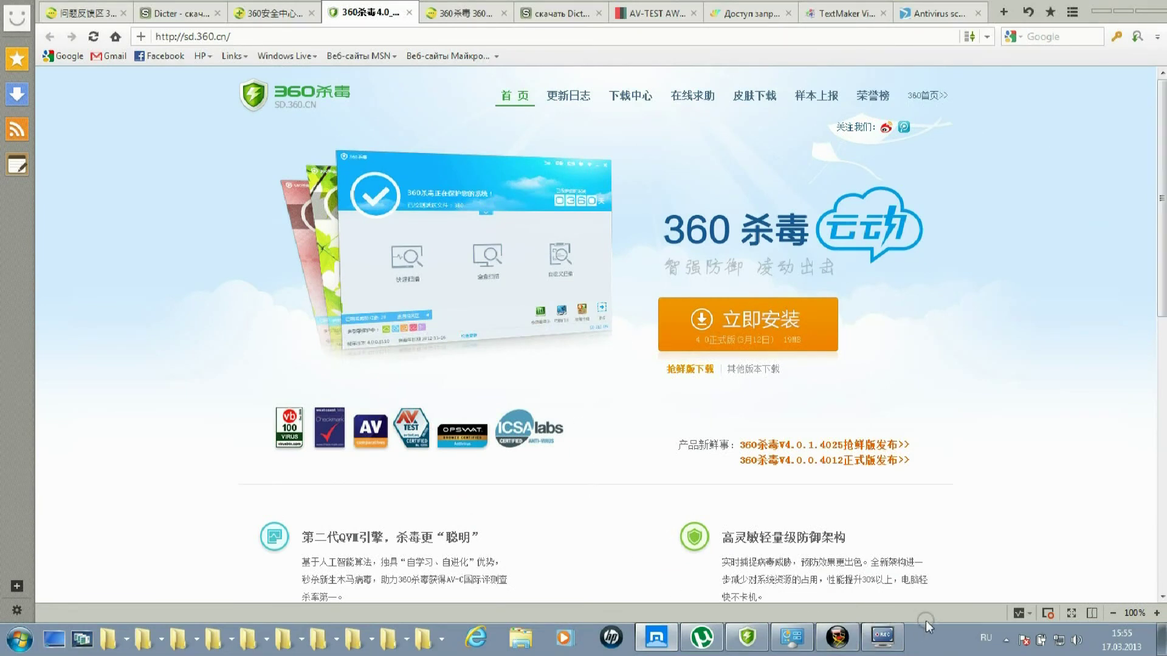
Check the security programs running in the system tray, including Malwarebytes Anti-Malware, the Comodo firewall mode and Spyware Terminator 2012.
left_click(1006, 640)
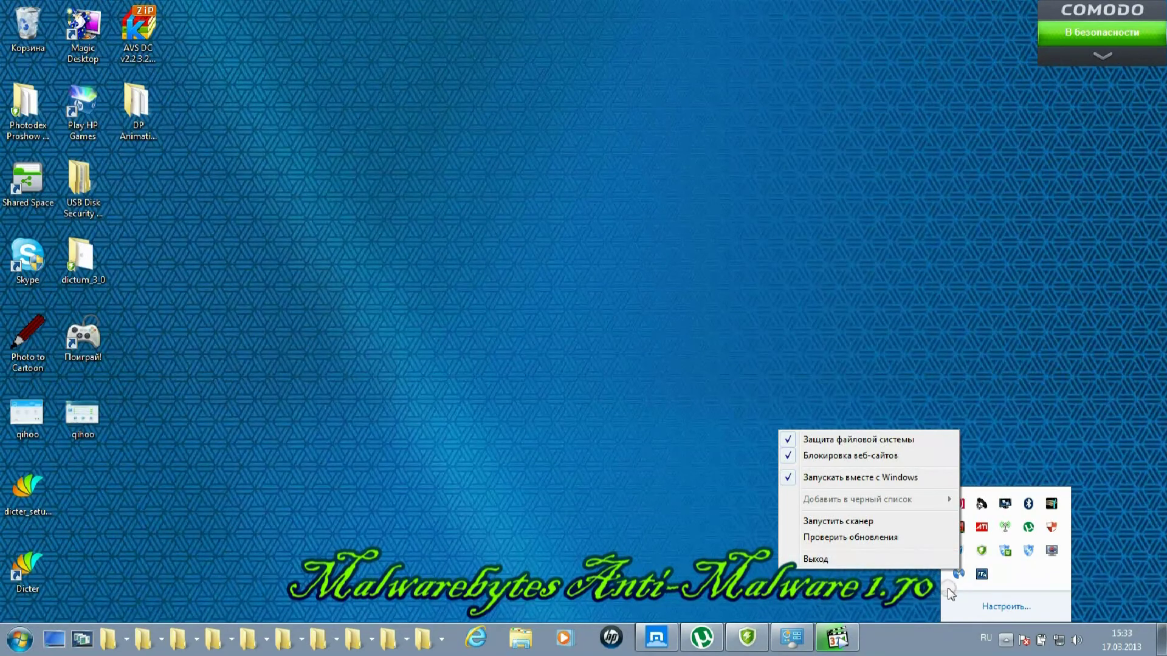
key("Escape")
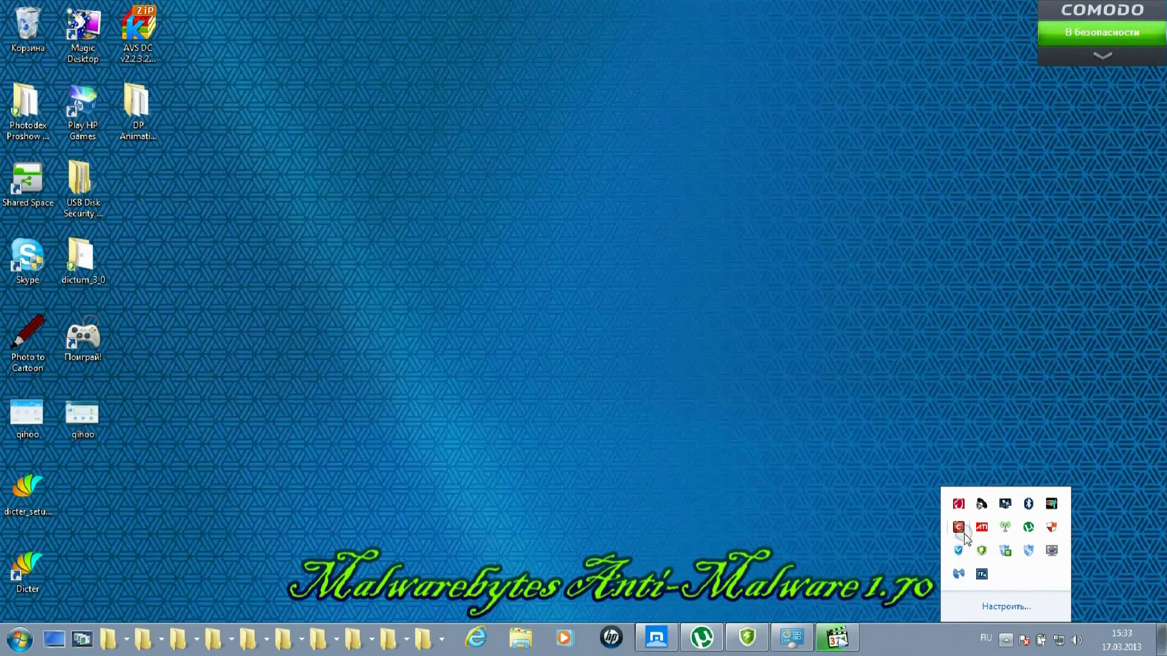
right_click(960, 528)
mouse_move(994, 426)
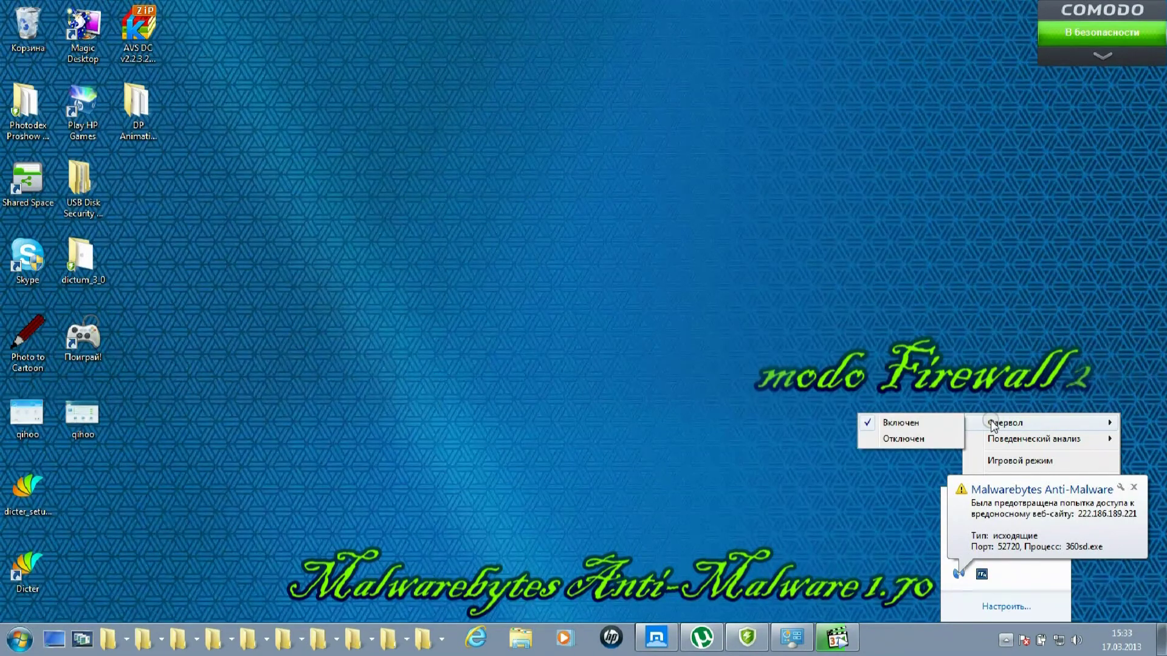
left_click(1097, 489)
left_click(1083, 502)
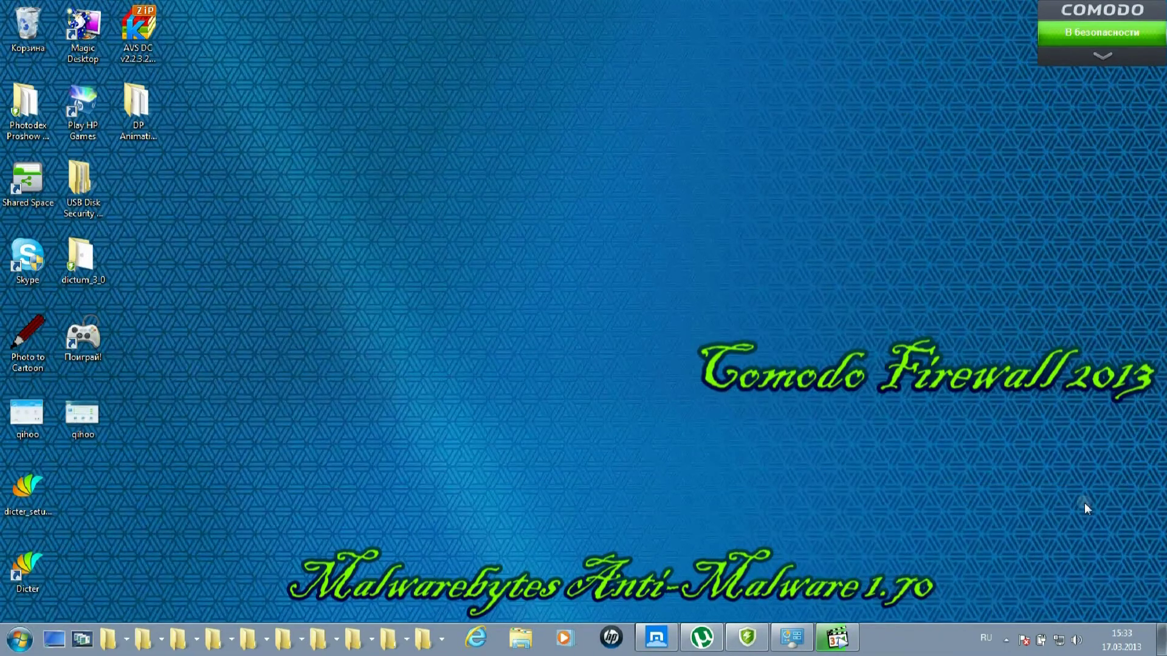
left_click(1006, 640)
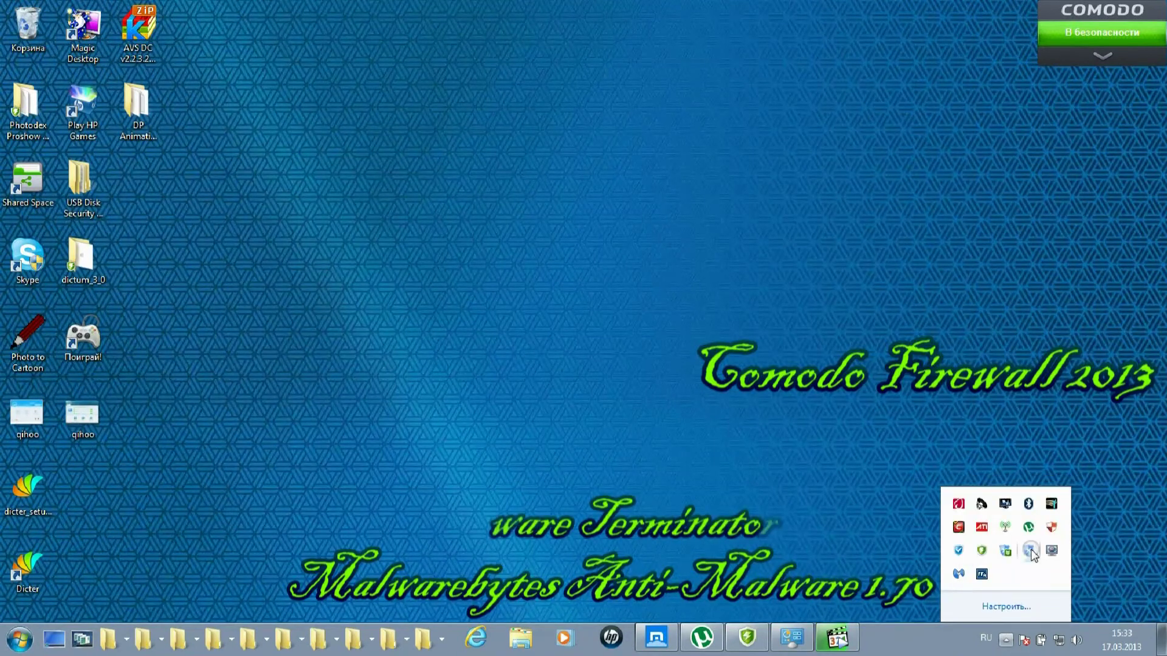
mouse_move(1031, 554)
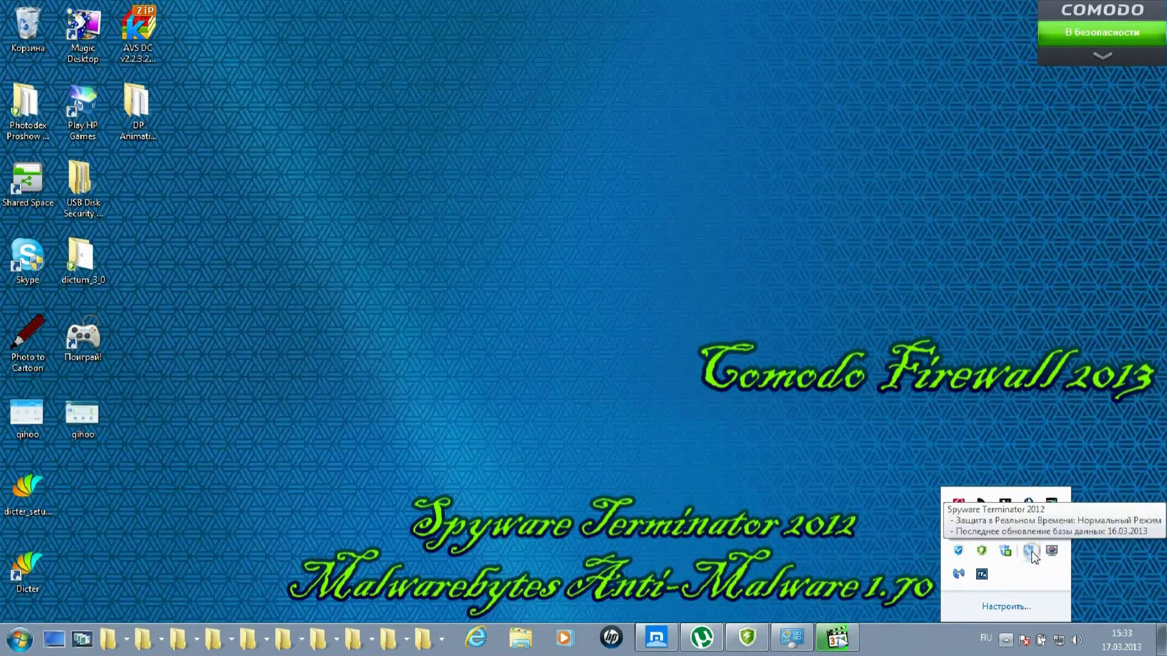
Open the main panel of Kingsoft PC Doctor and allow the KSafe.exe connection request in the Comodo firewall.
right_click(959, 550)
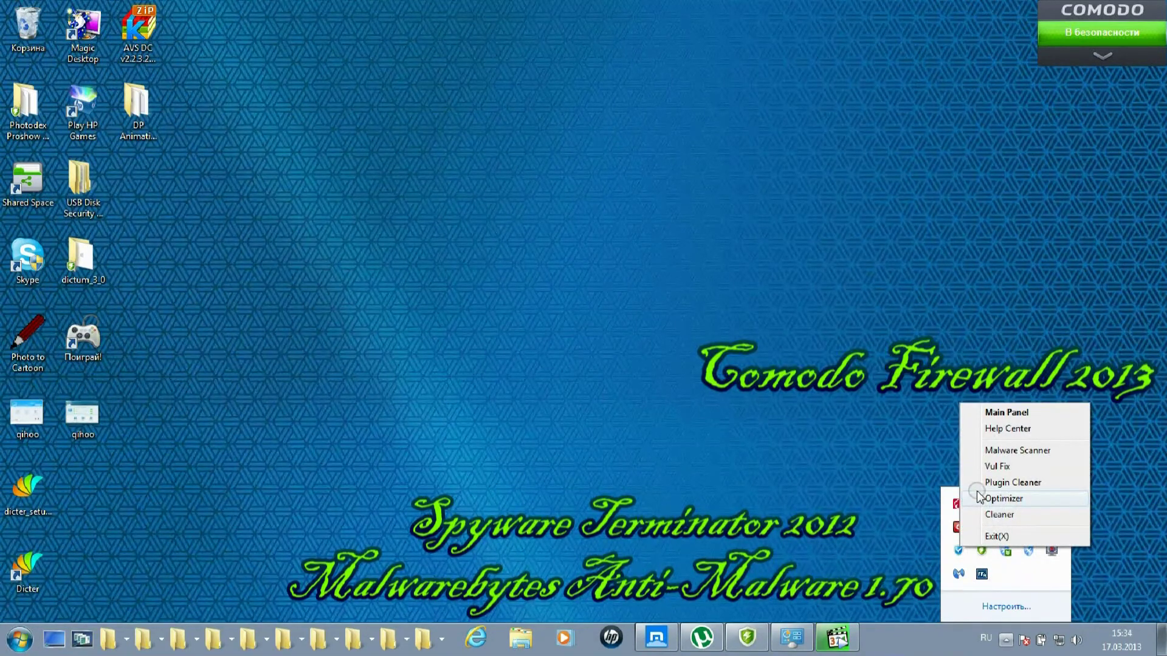
left_click(994, 413)
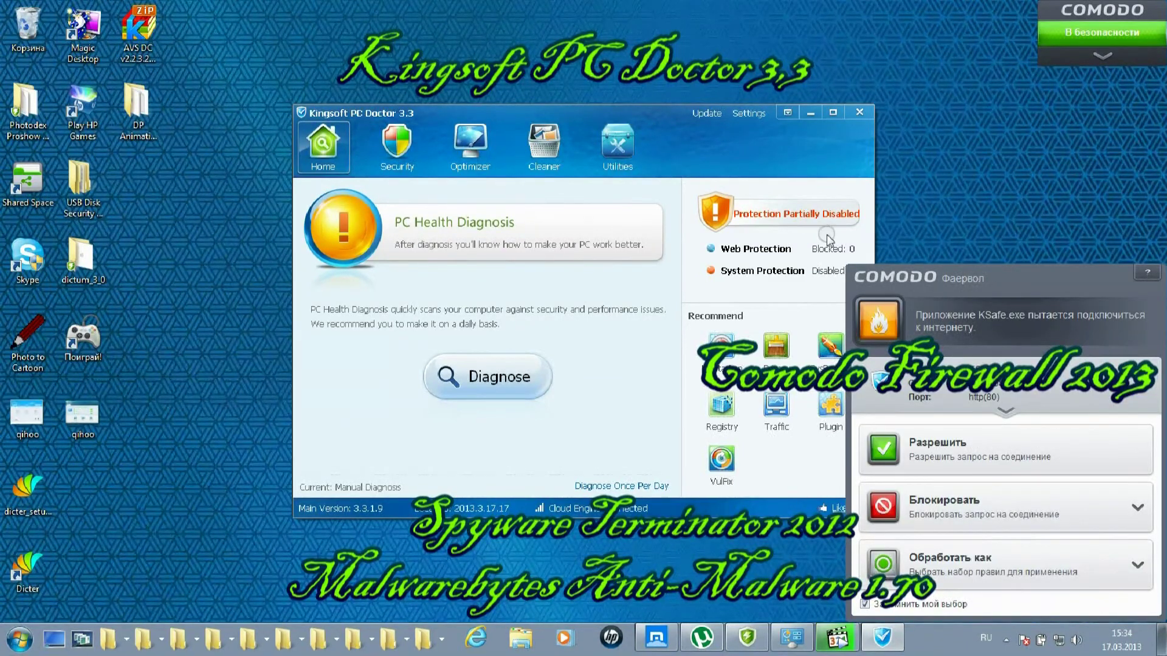
left_click(918, 449)
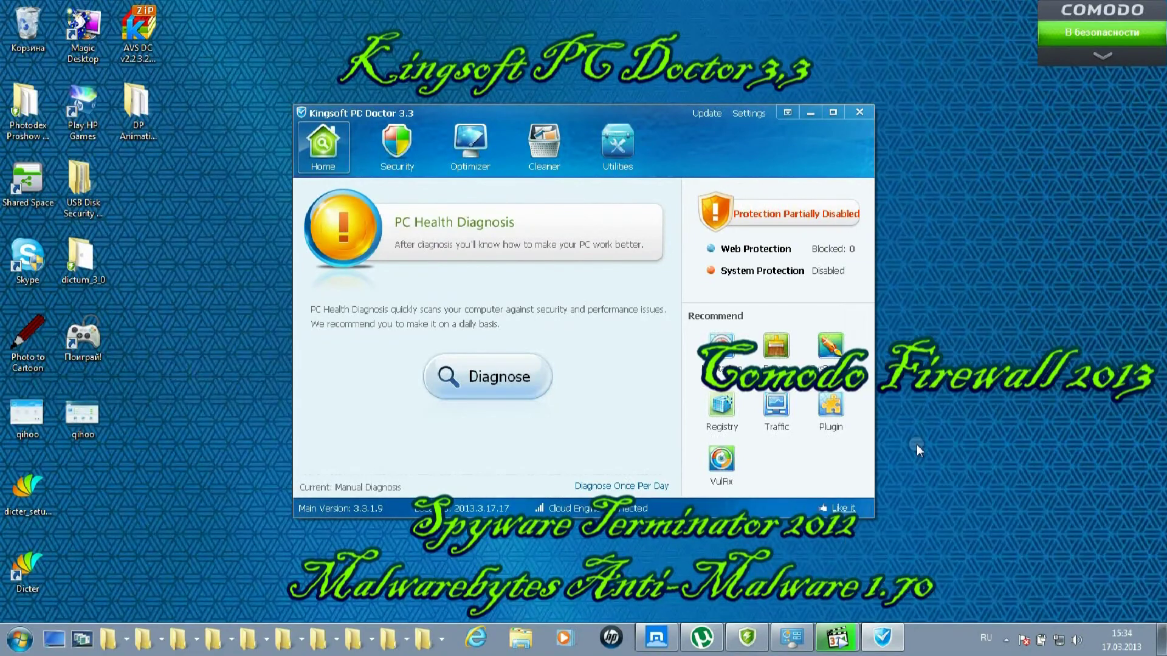
Open Kingsoft PC Doctor's System Protection settings, try to enable all protections, and close the Realtime Protection window.
left_click(780, 272)
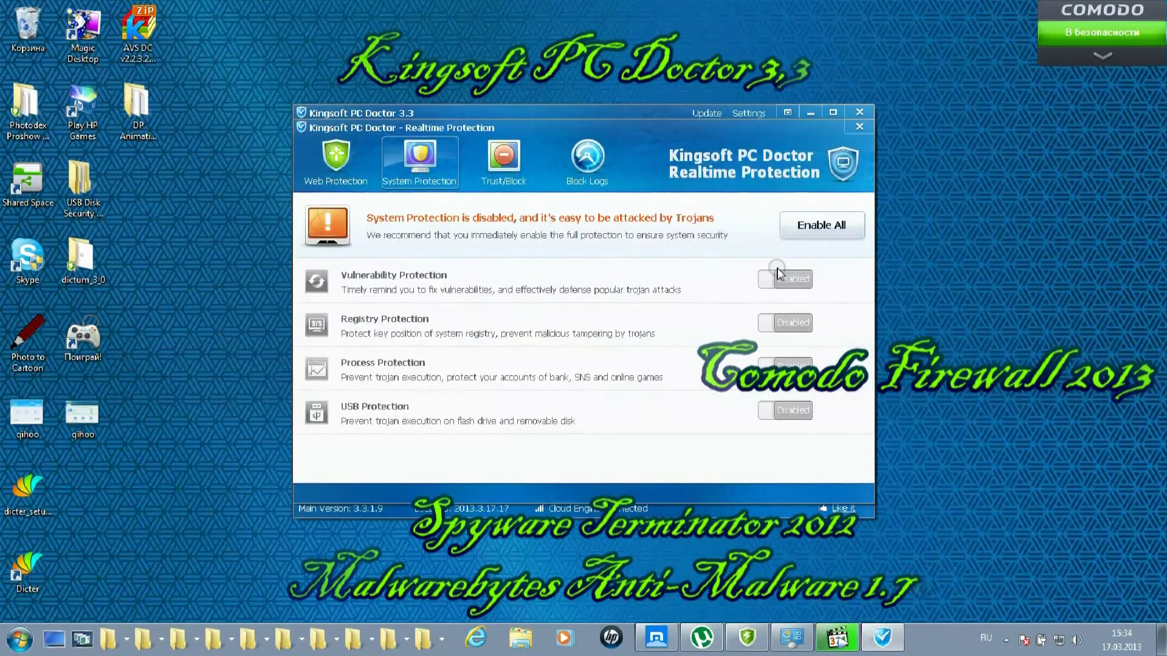
left_click(823, 227)
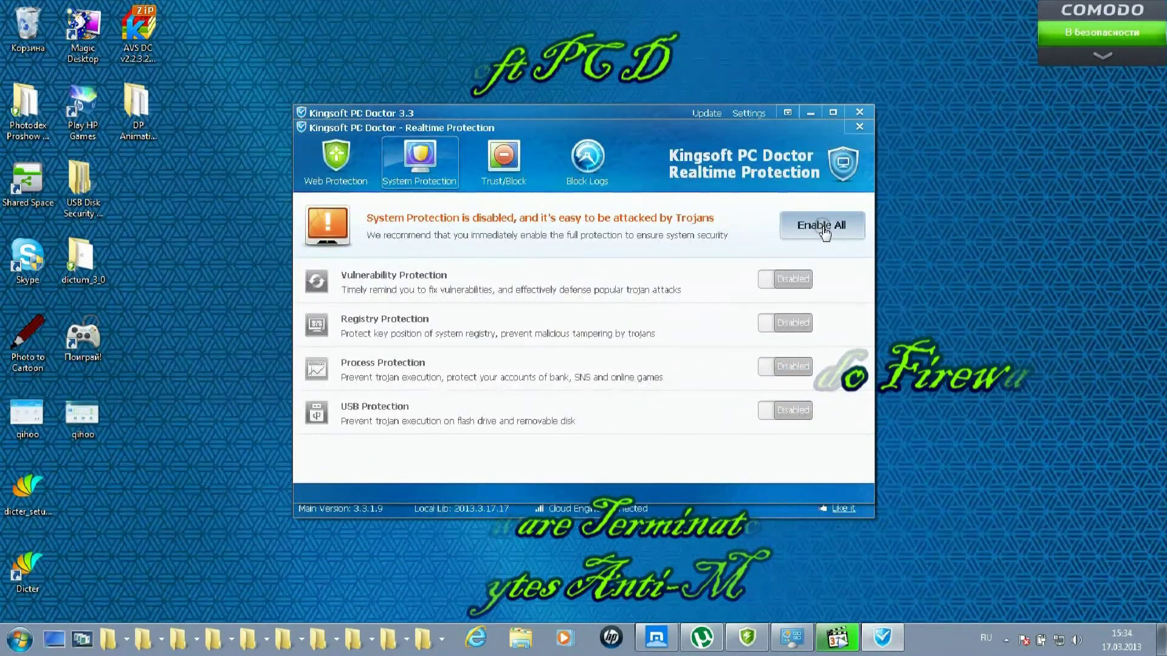
left_click(858, 125)
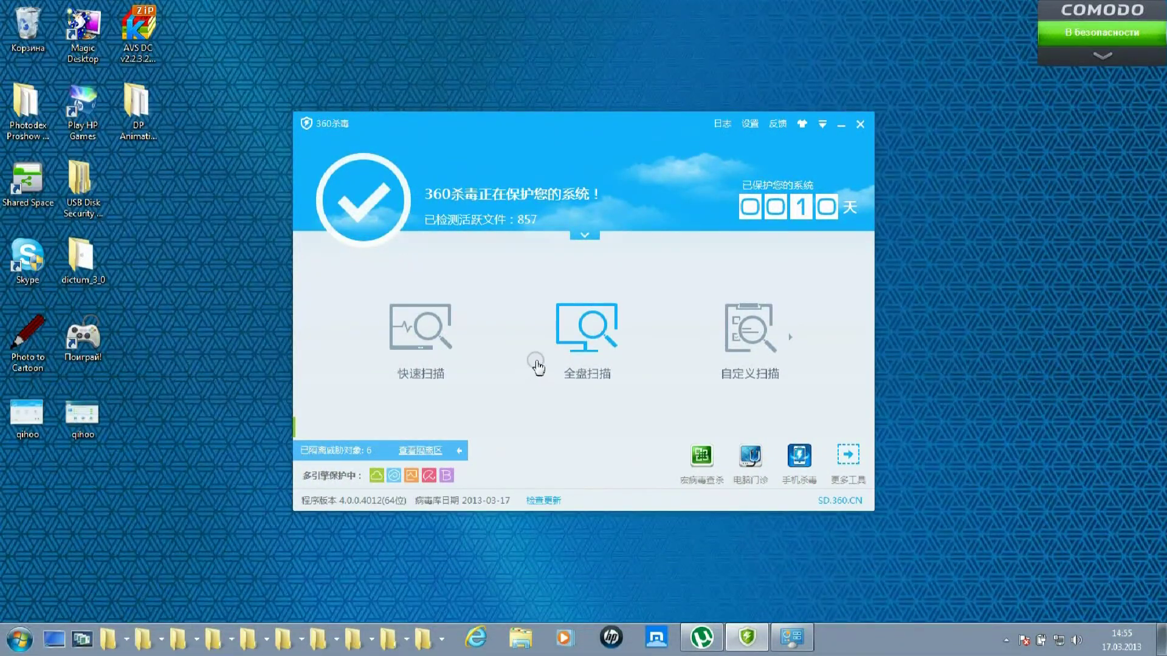
Review the 360杀毒 logs for virus scans, real-time protection, immunization, product upgrades, file uploads and system performance, and close them.
left_click(723, 124)
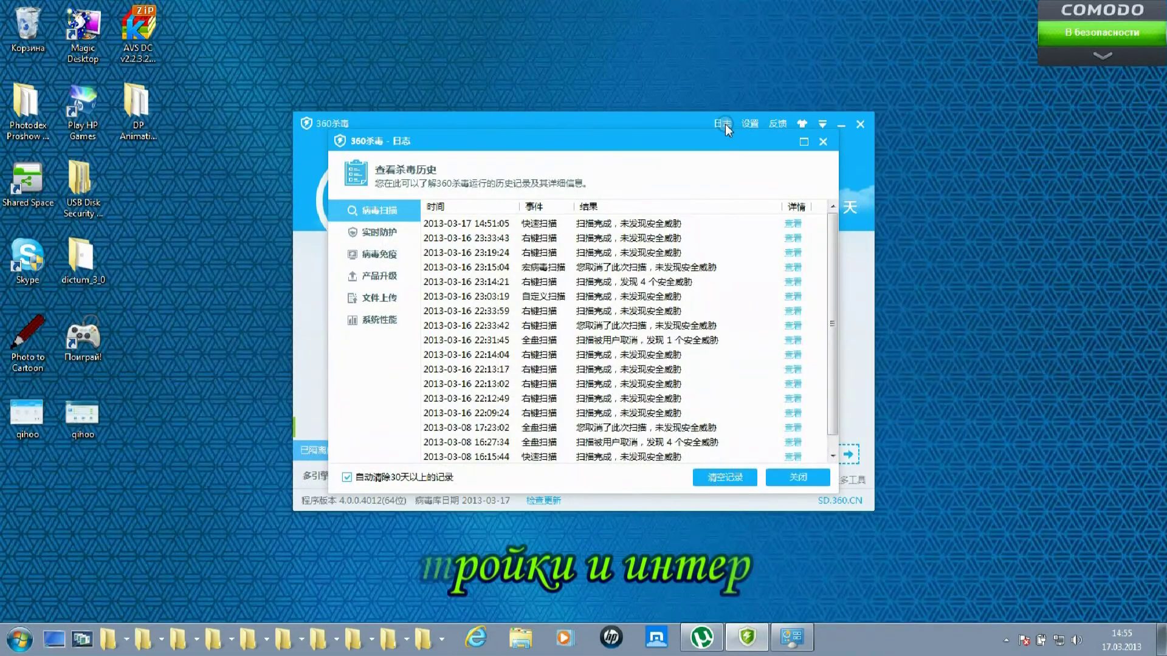
left_click(381, 240)
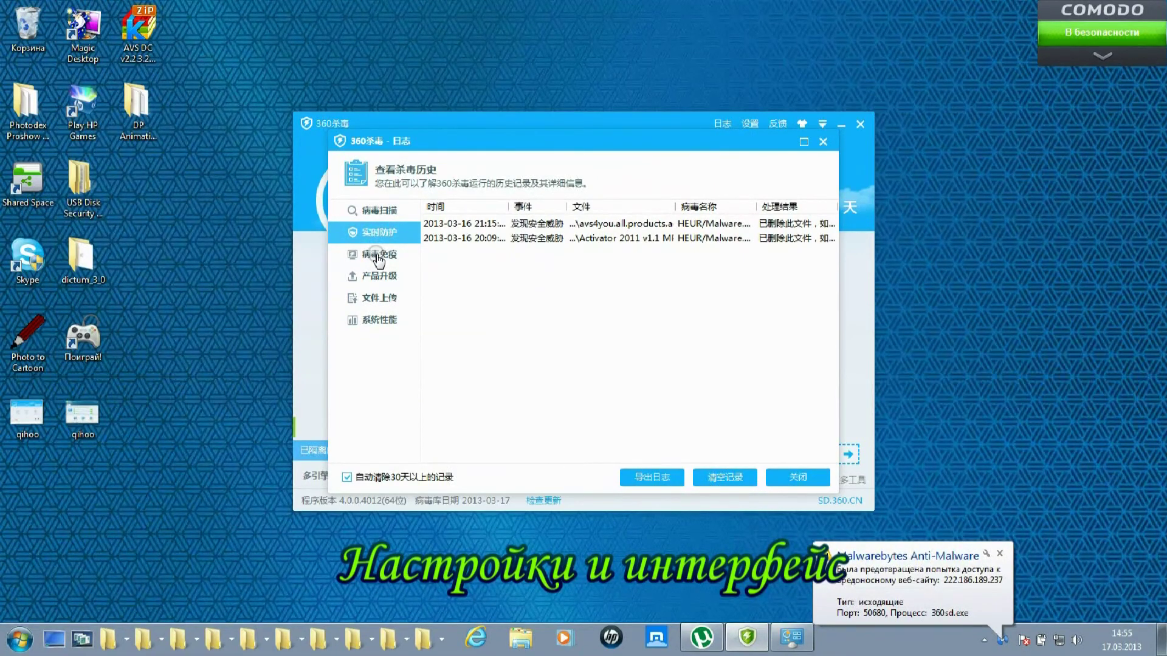
left_click(377, 257)
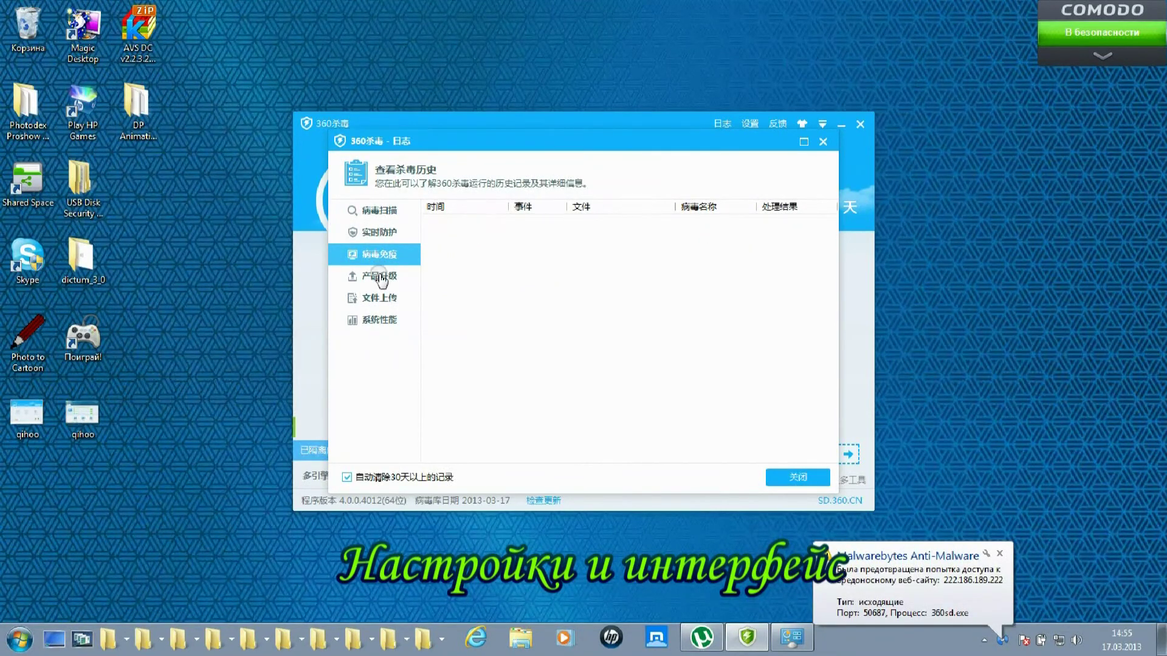
left_click(381, 279)
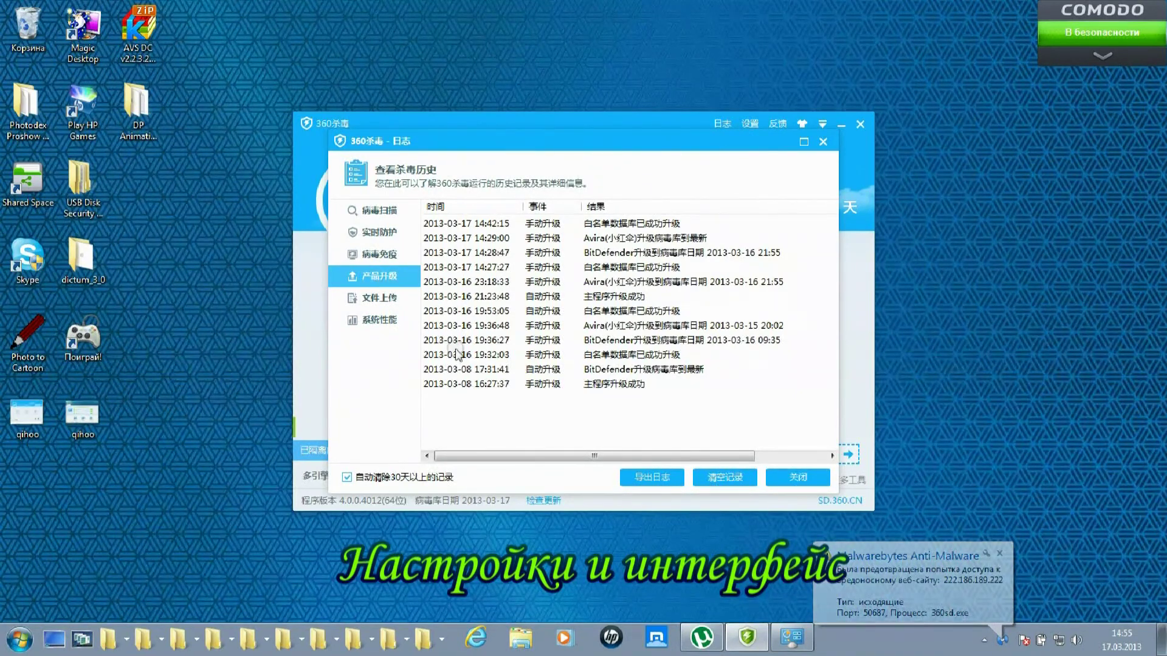
left_click(374, 301)
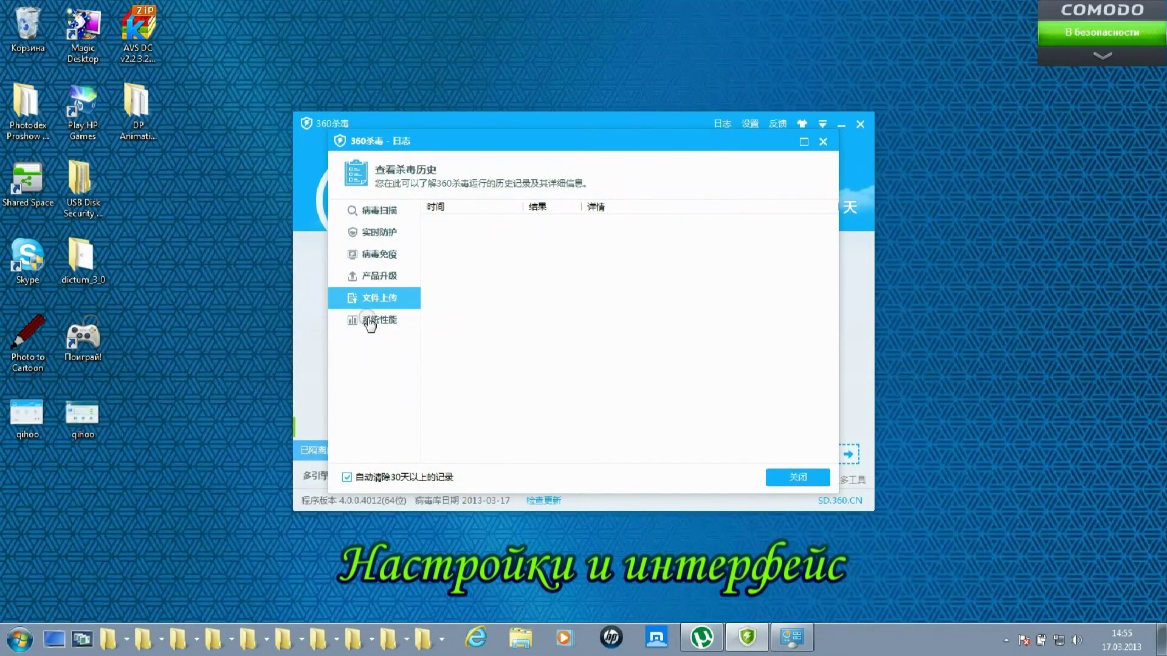
left_click(370, 322)
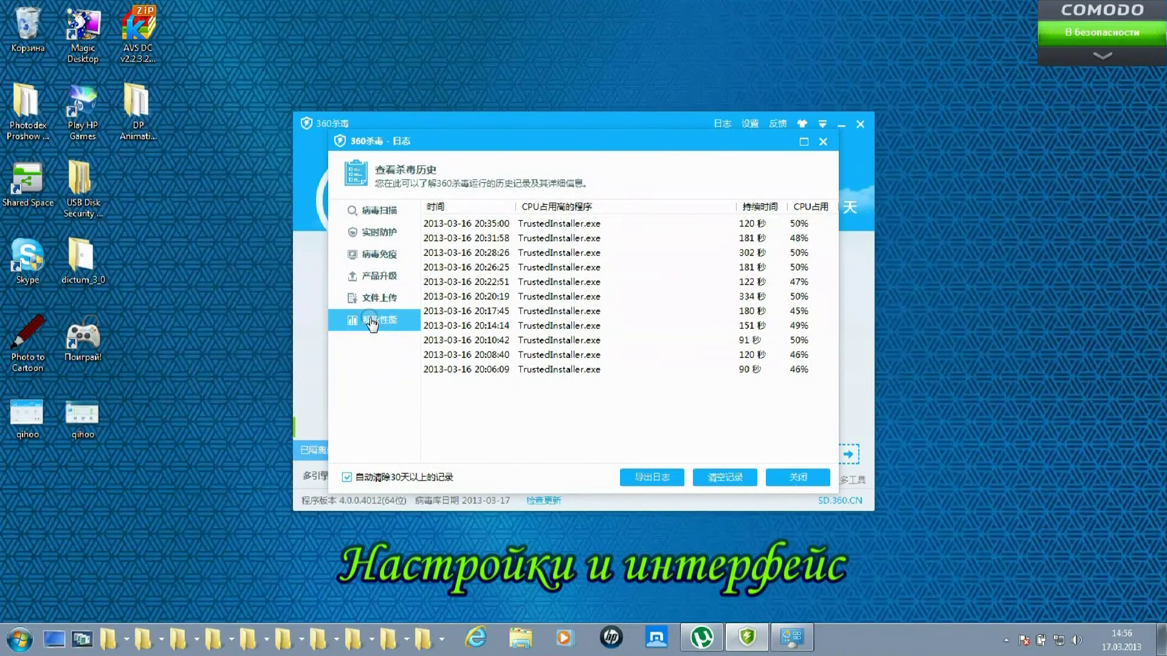
left_click(823, 142)
Open the 360杀毒 settings and examine the general settings (常规设置) and upgrade settings (升级设置).
left_click(752, 129)
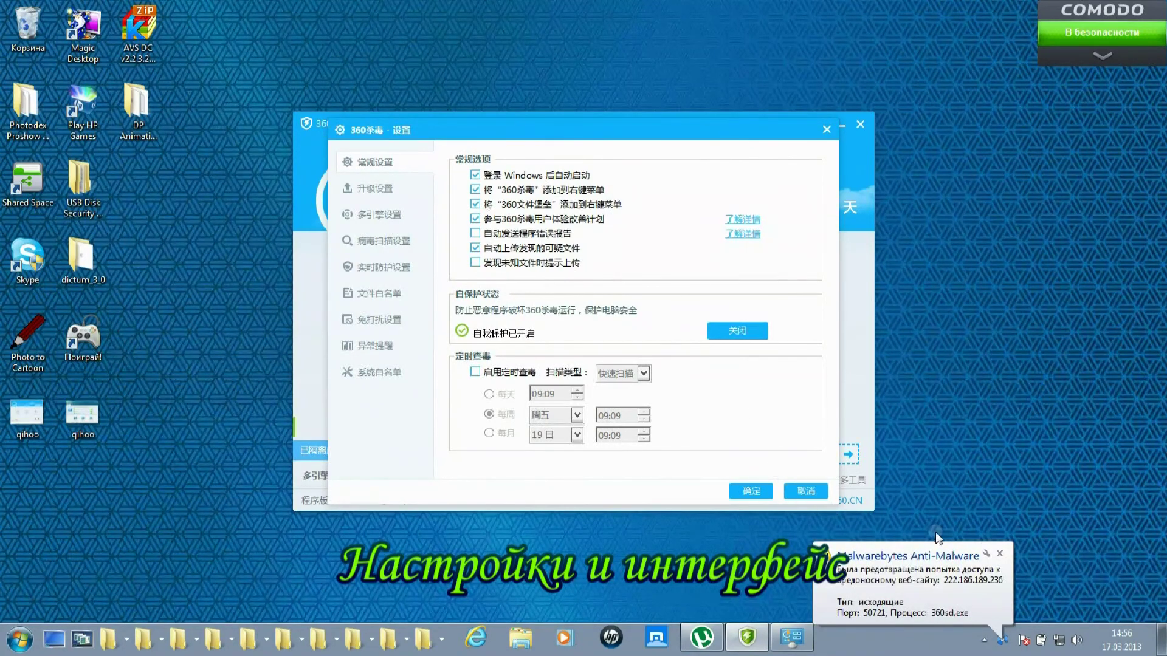
left_click(999, 555)
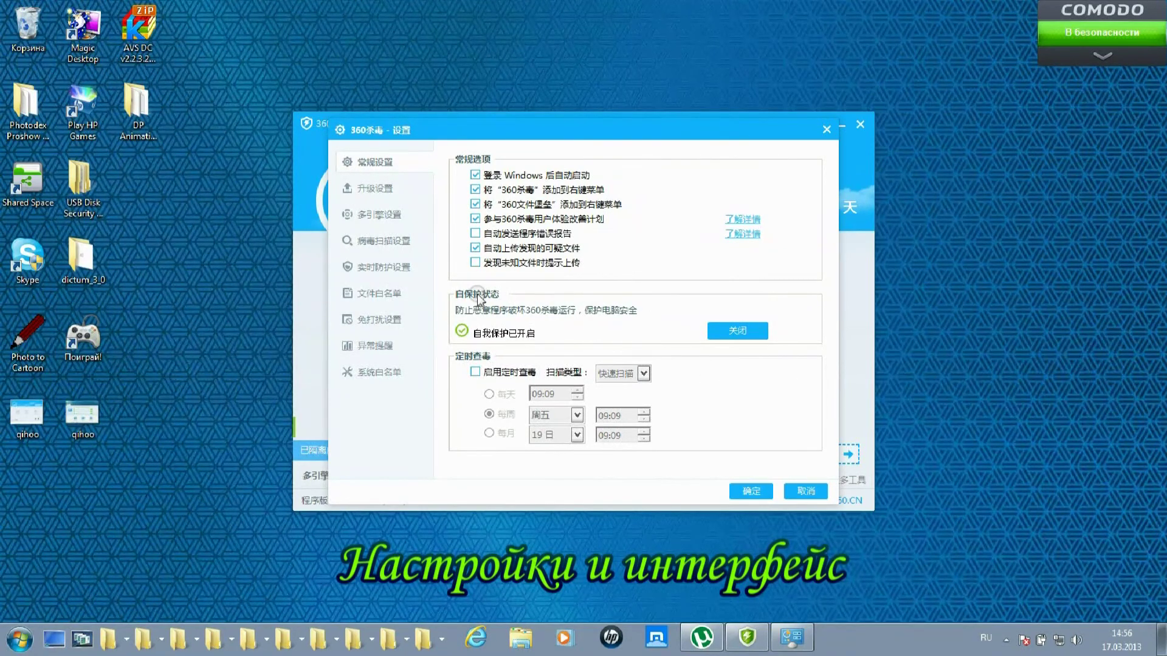
left_click(384, 195)
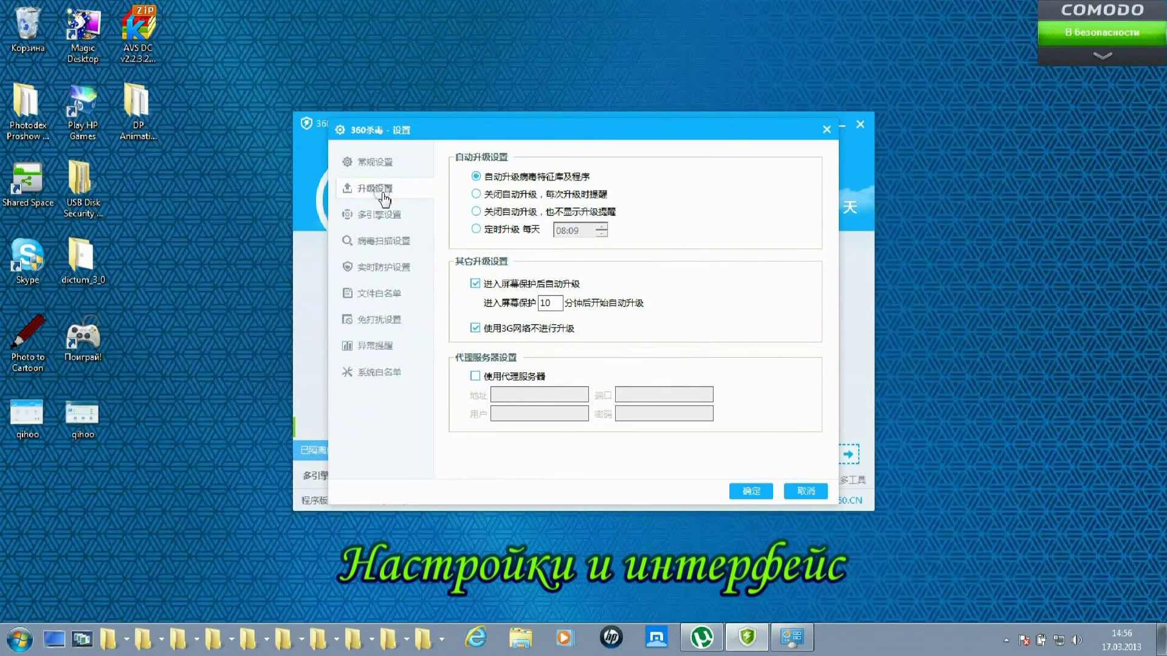
Switch the QVM, system repair, Avira and BitDefender engines off and back on in the multi-engine settings (多引擎设置).
left_click(373, 214)
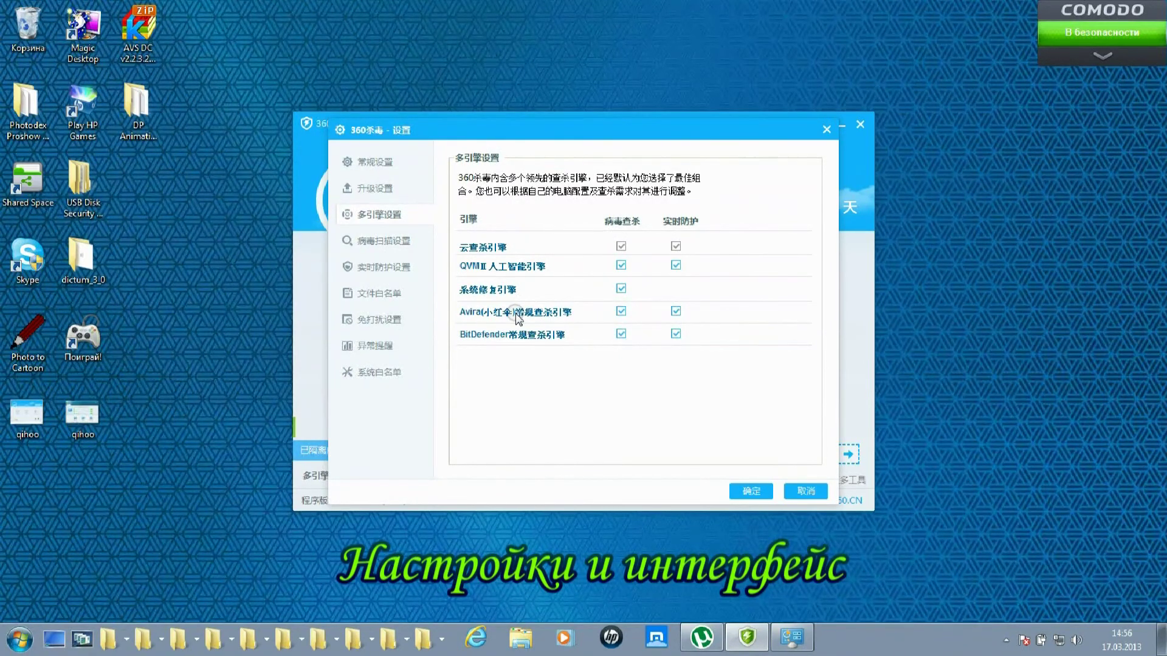
left_click(621, 311)
left_click(676, 311)
left_click(620, 334)
left_click(620, 333)
left_click(675, 334)
left_click(620, 289)
left_click(621, 265)
left_click(675, 266)
left_click(675, 246)
left_click(620, 265)
left_click(680, 266)
left_click(621, 311)
left_click(675, 311)
left_click(620, 333)
left_click(675, 334)
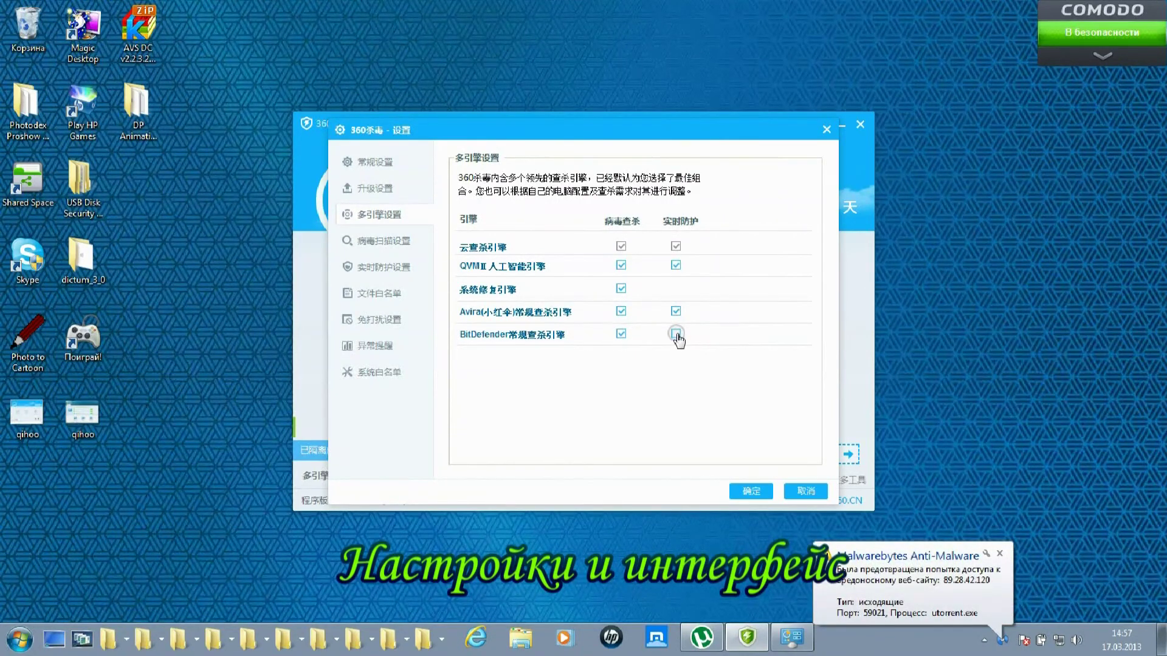
left_click(999, 553)
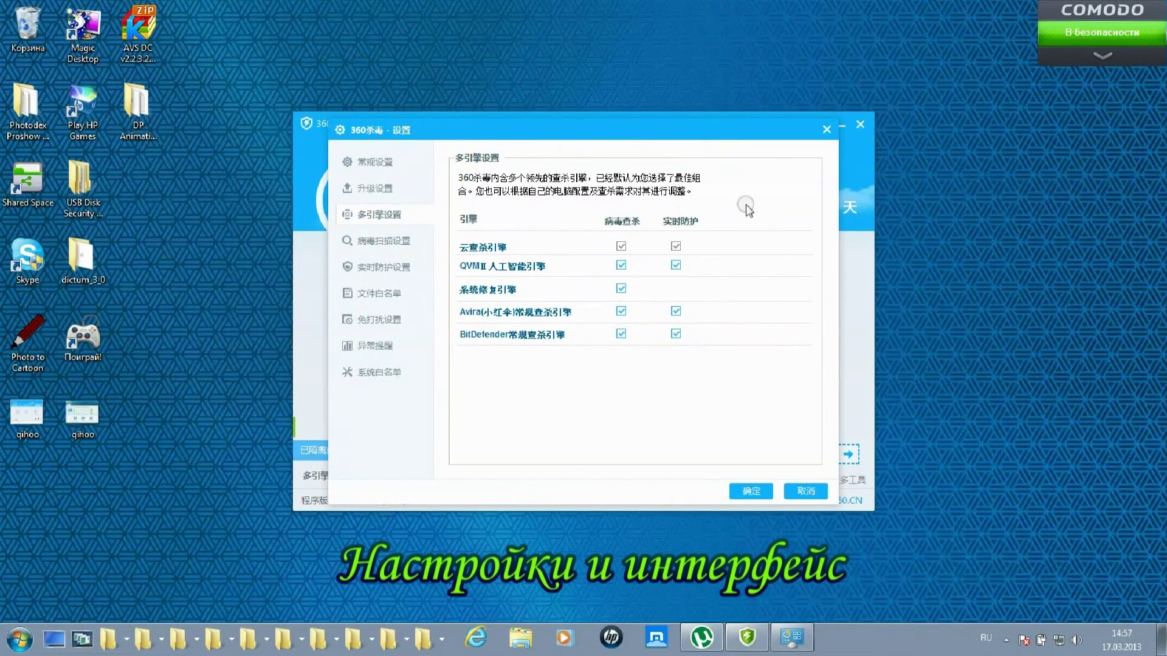
Examine the virus scan settings (病毒扫描设置), real-time protection settings (实时防护设置) and upgrade settings (升级设置).
left_click(380, 242)
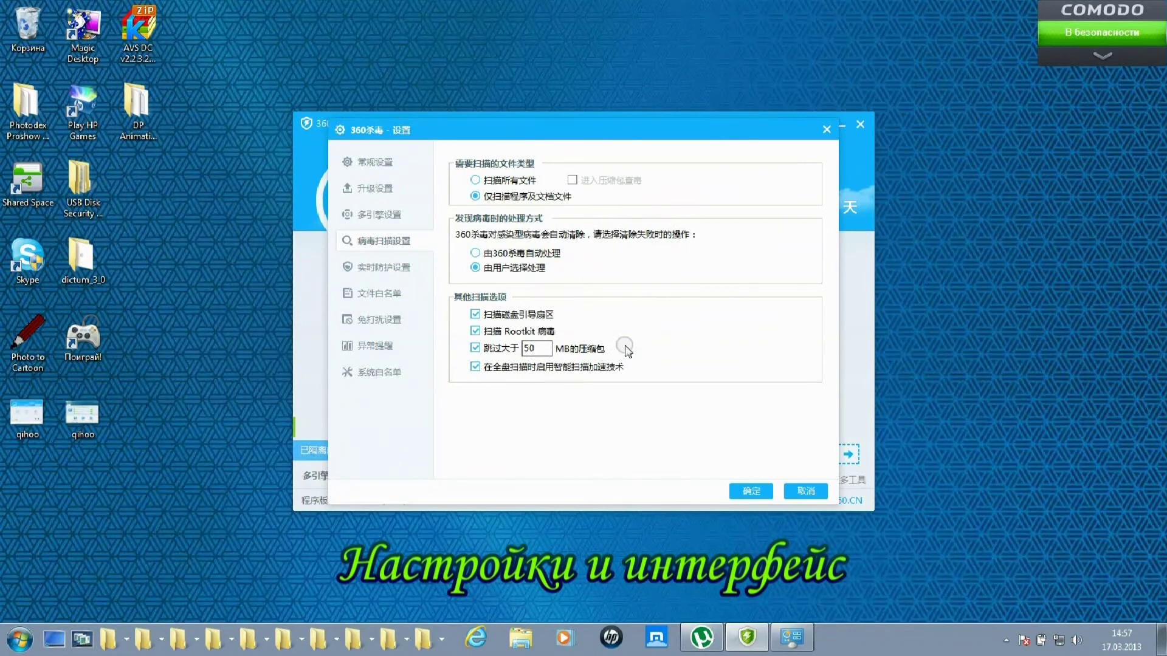
left_click(388, 271)
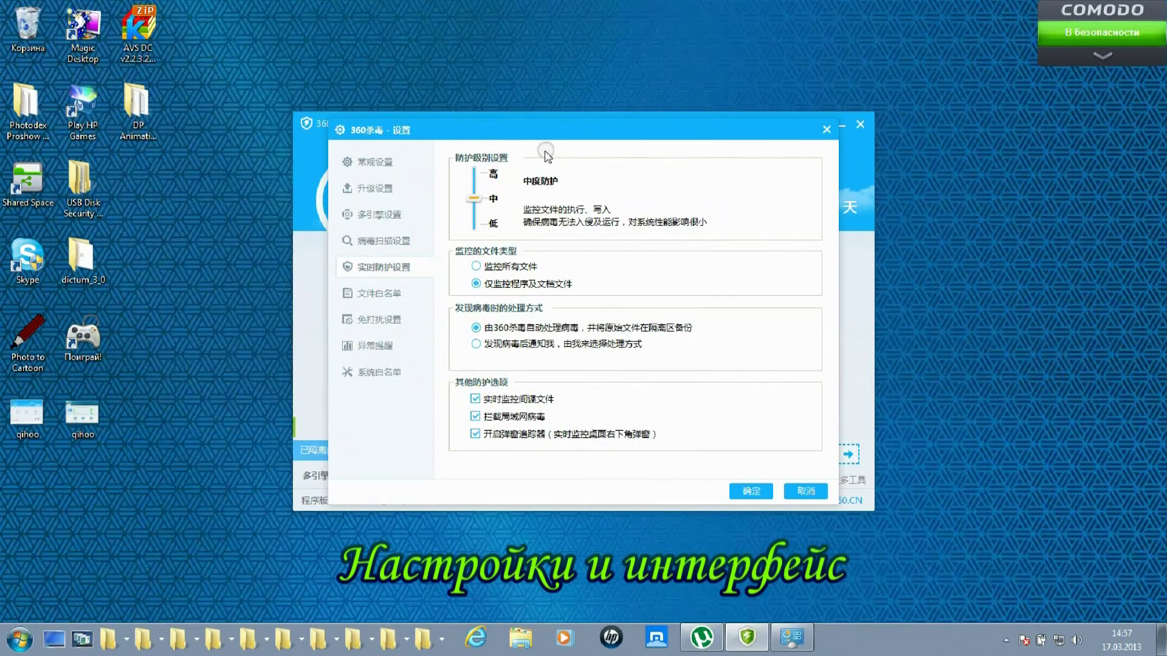
left_click(418, 191)
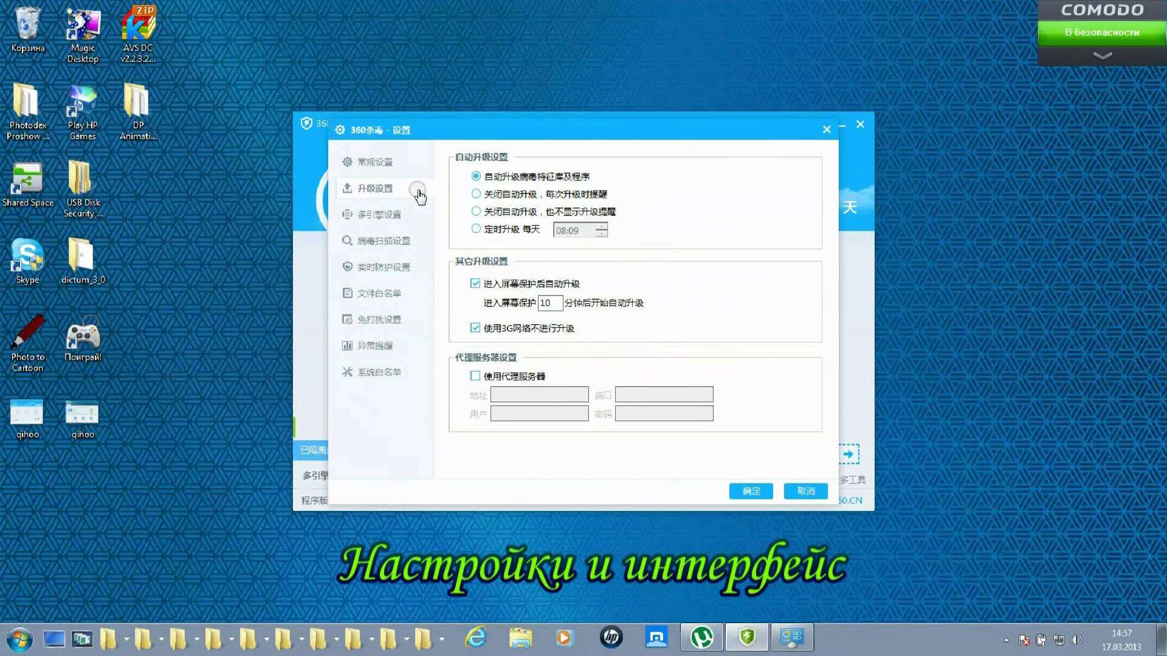
Switch the real-time protection level to high (高), medium (中) and finally low (低).
left_click(392, 275)
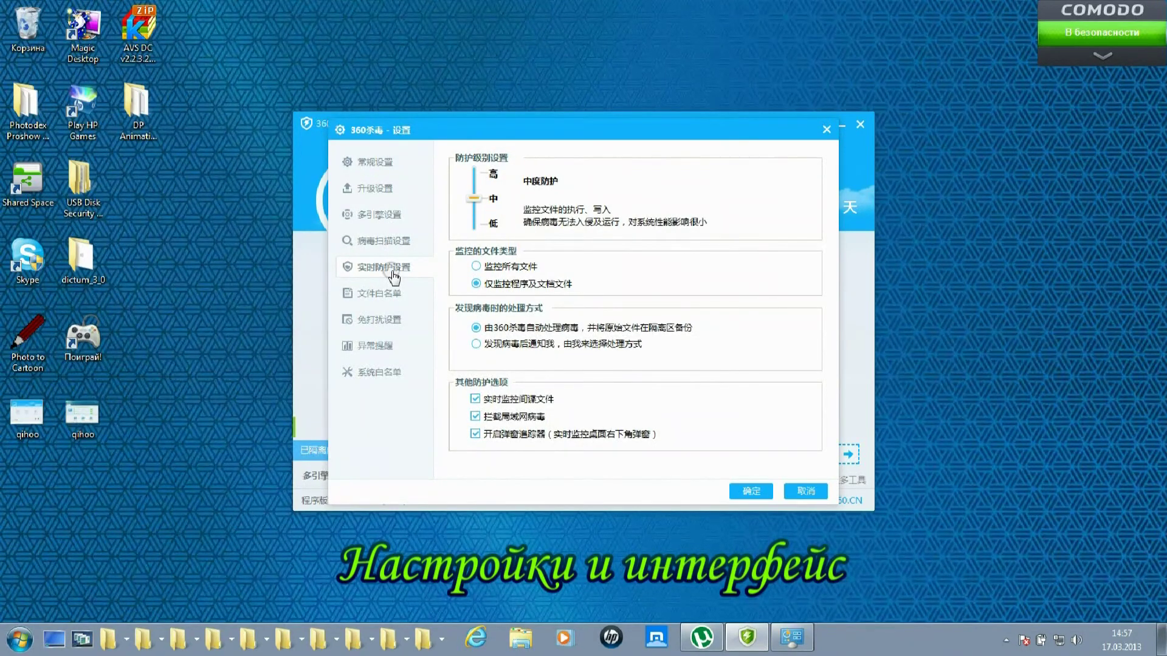
left_click(475, 211)
left_click_drag(478, 204, 479, 185)
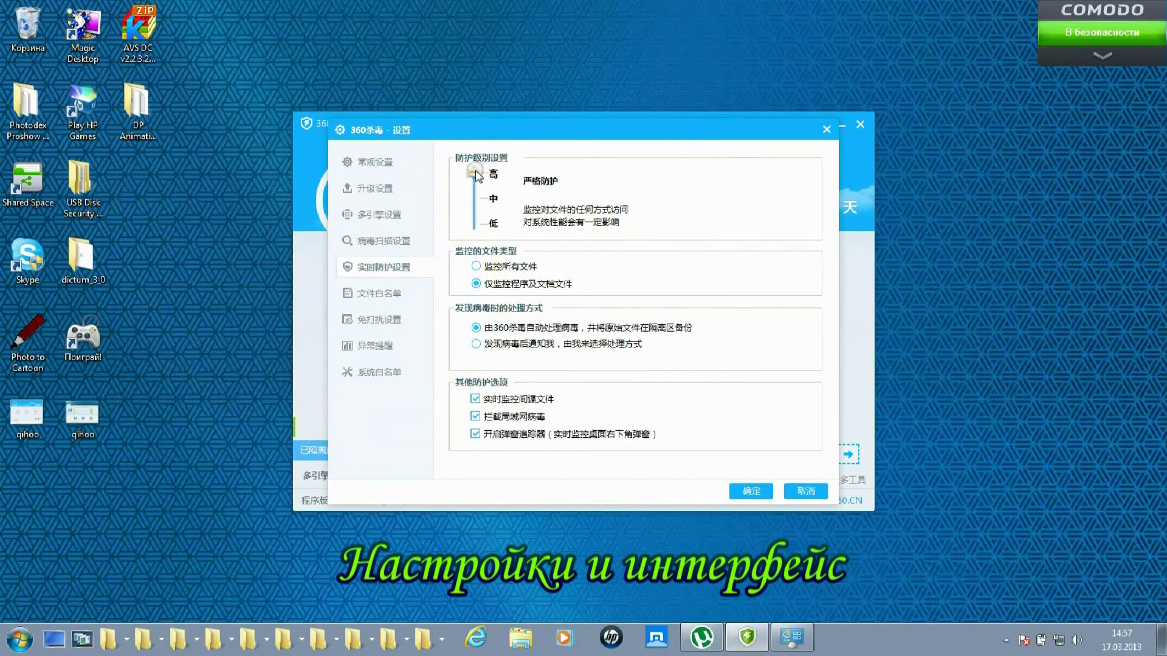
left_click_drag(472, 174, 475, 198)
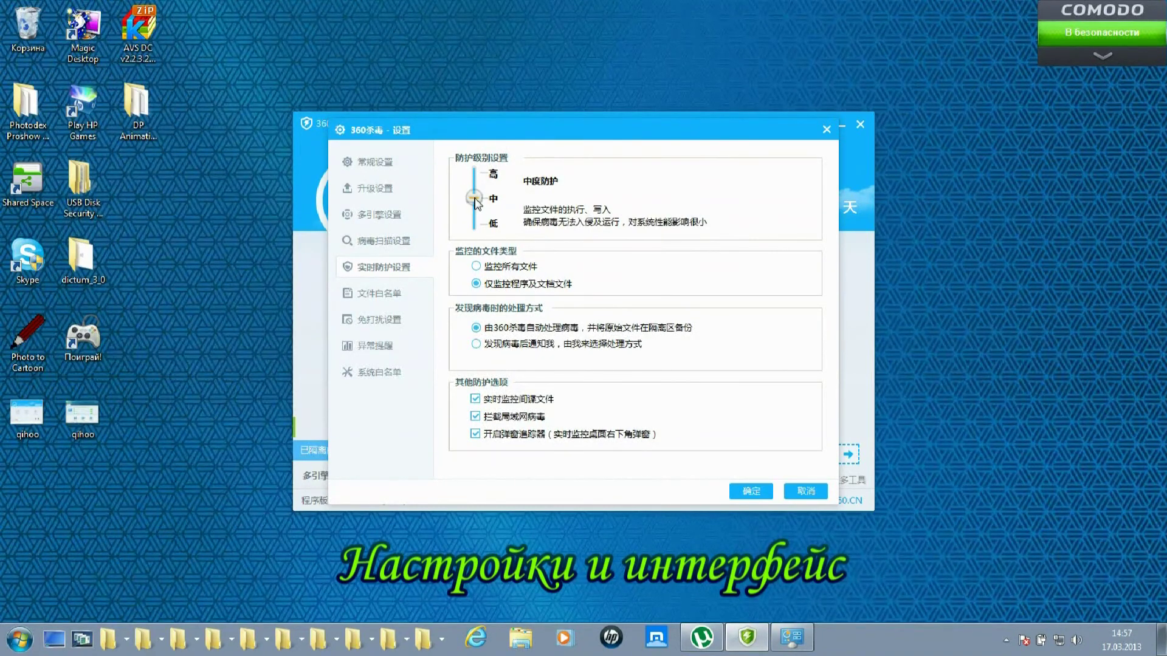
left_click_drag(475, 198, 476, 228)
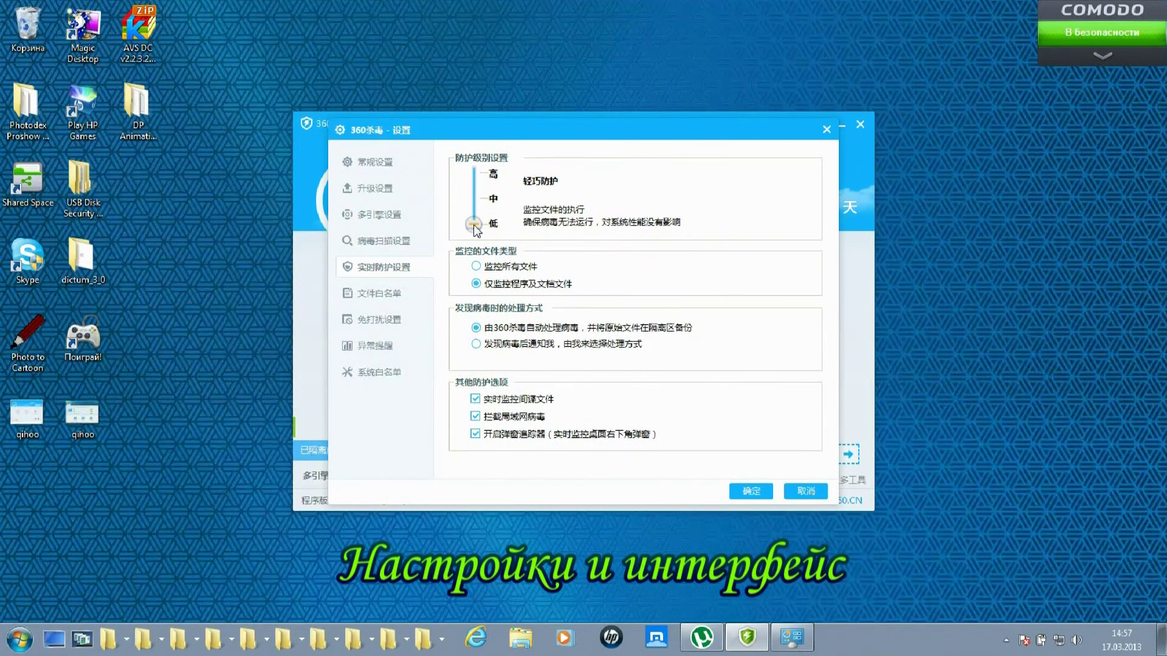
Set the real-time protection level to medium (中) and examine the file whitelist, do-not-disturb, anomaly reminder and system whitelist settings before closing the settings window.
left_click_drag(474, 227, 474, 198)
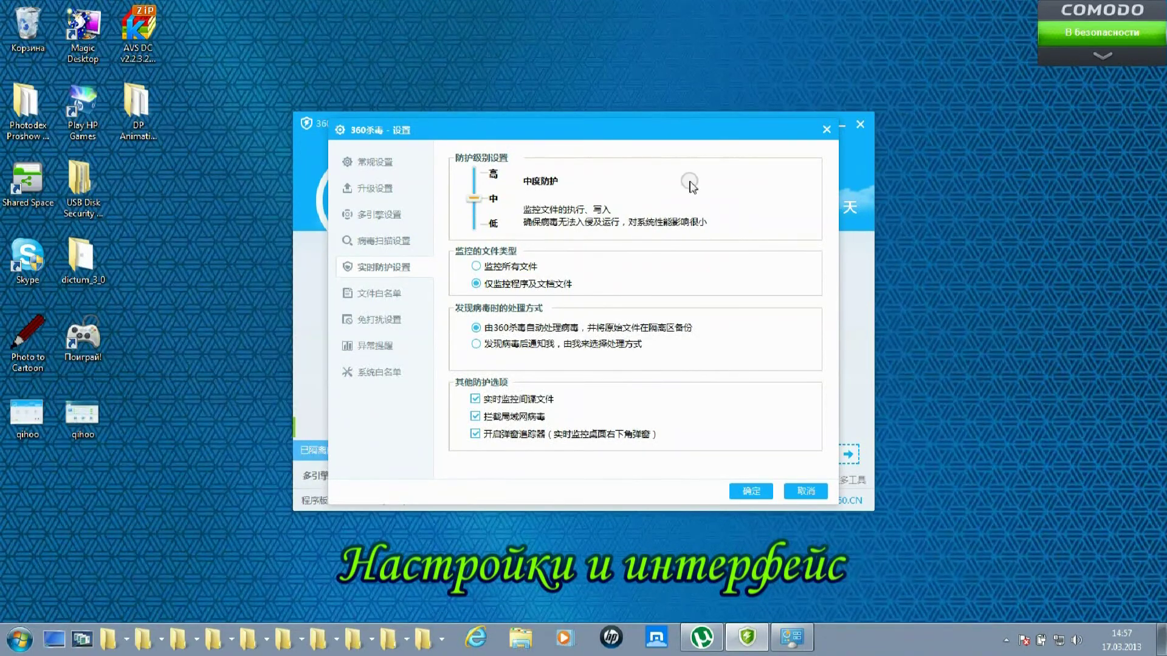
left_click(390, 294)
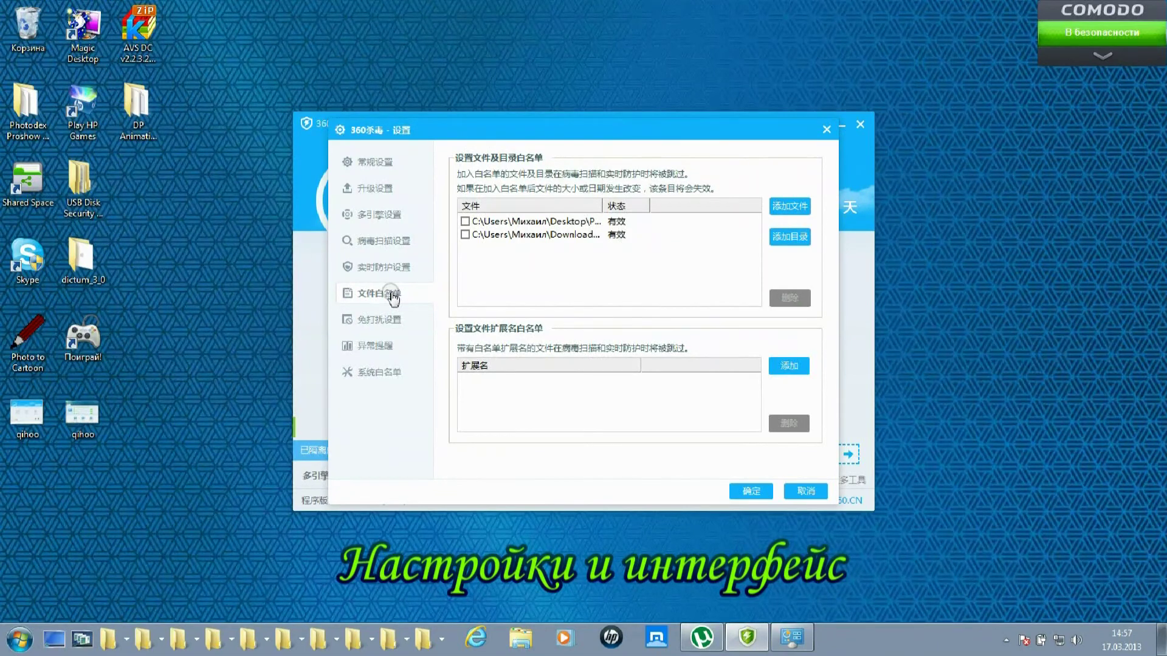
left_click(377, 328)
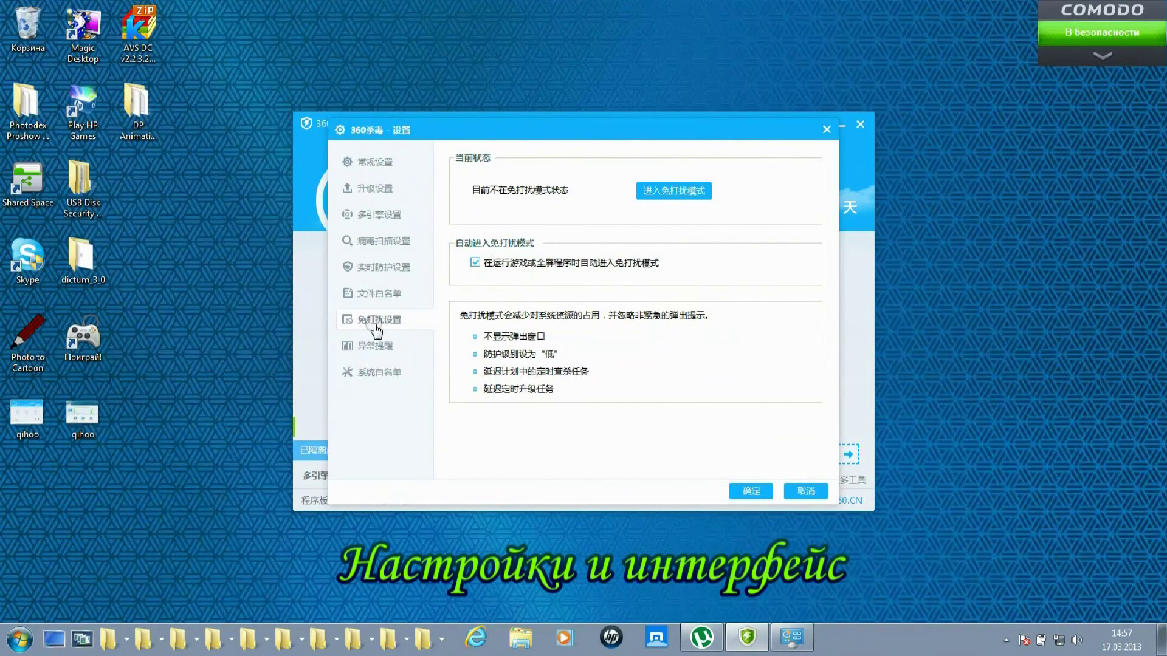
left_click(377, 346)
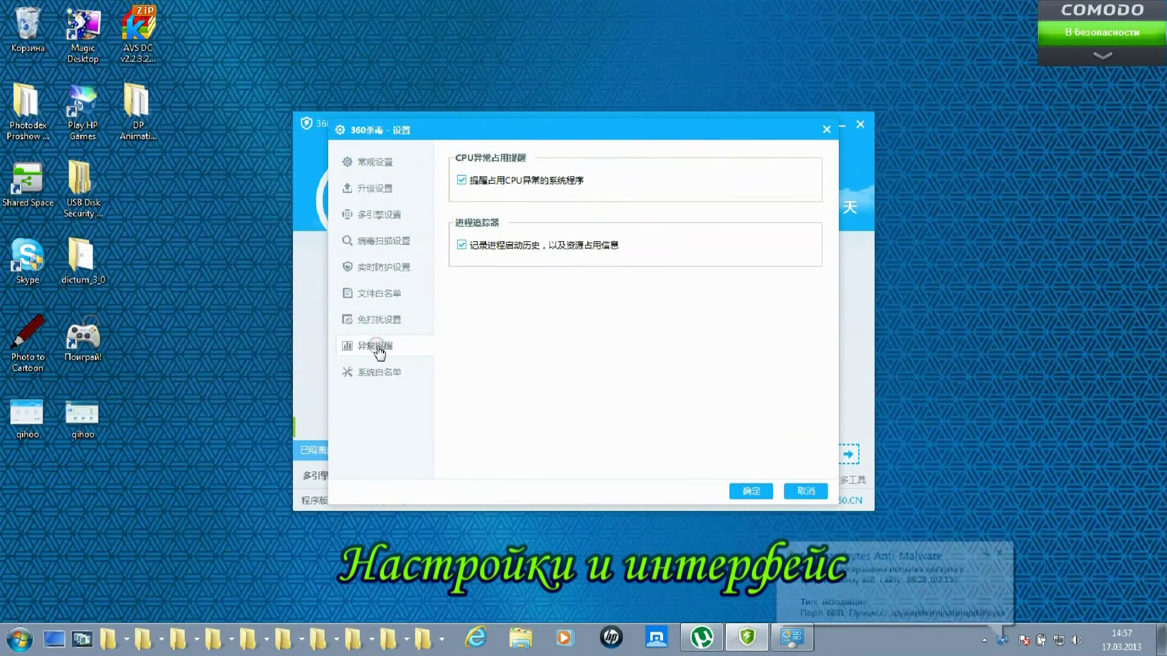
left_click(379, 372)
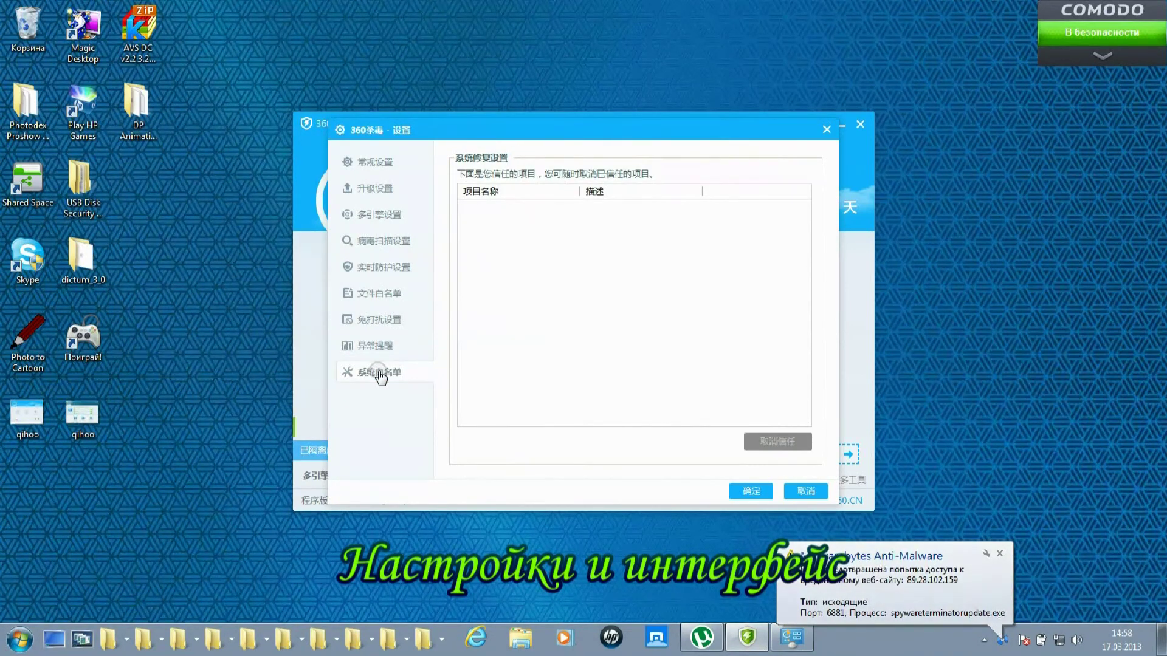
left_click(999, 555)
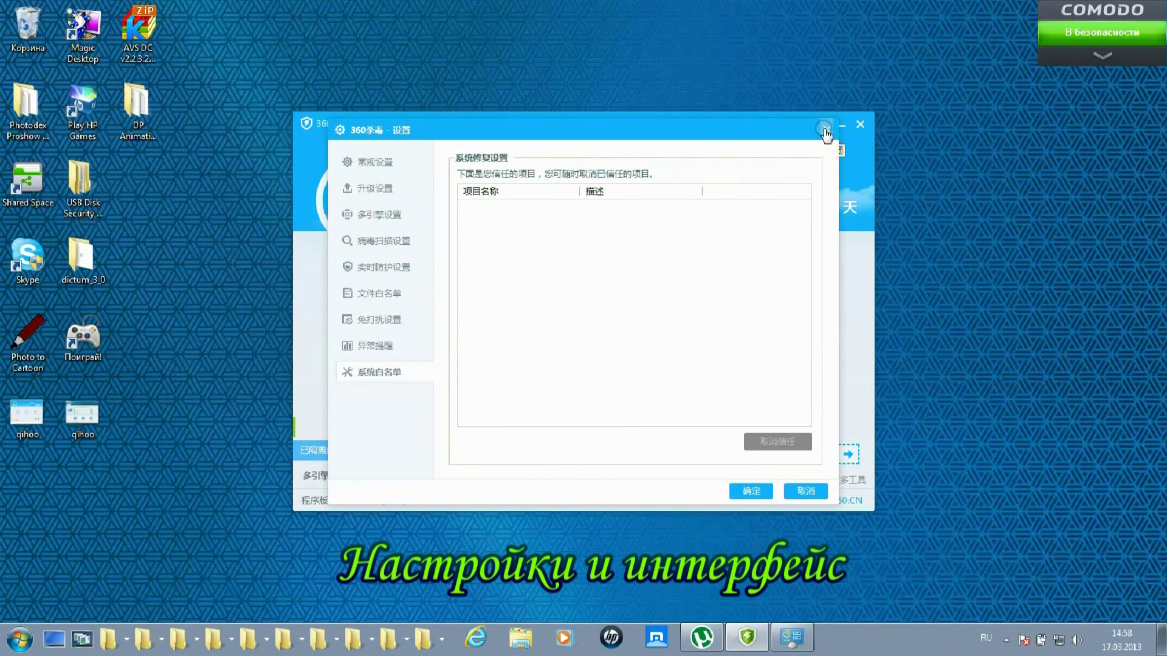
left_click(827, 129)
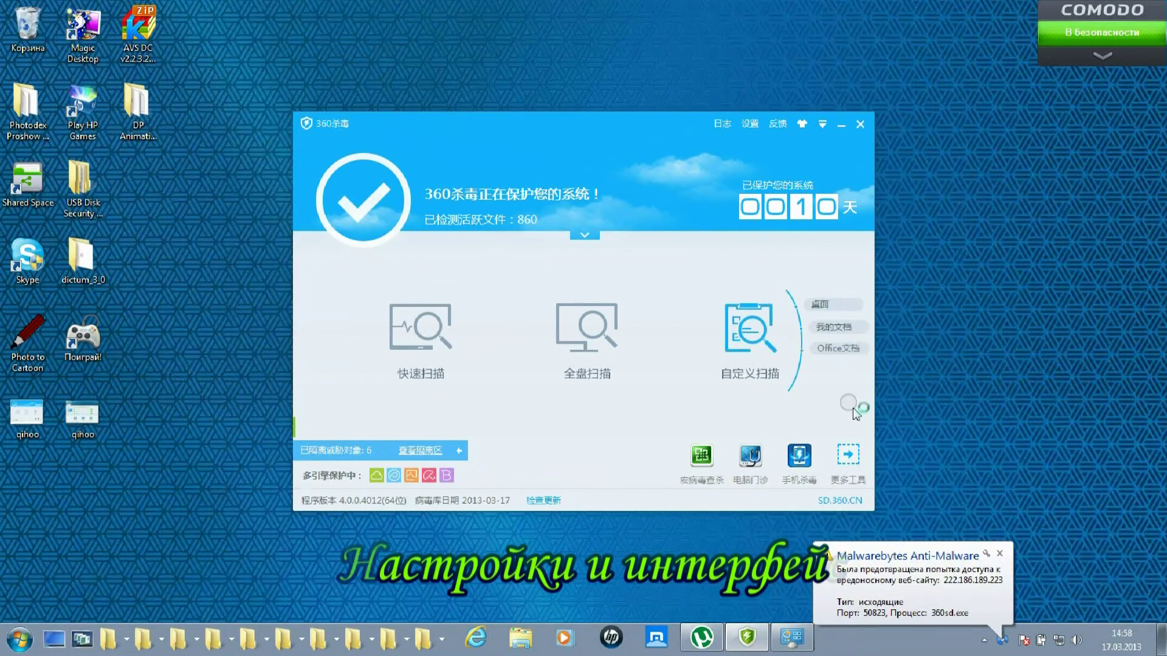
Open the 360杀毒 feedback forum (反馈) in Maxthon, allowing the Maxthon.exe and MxUp.exe connections in the COMODO firewall, and look through the page.
left_click(1000, 554)
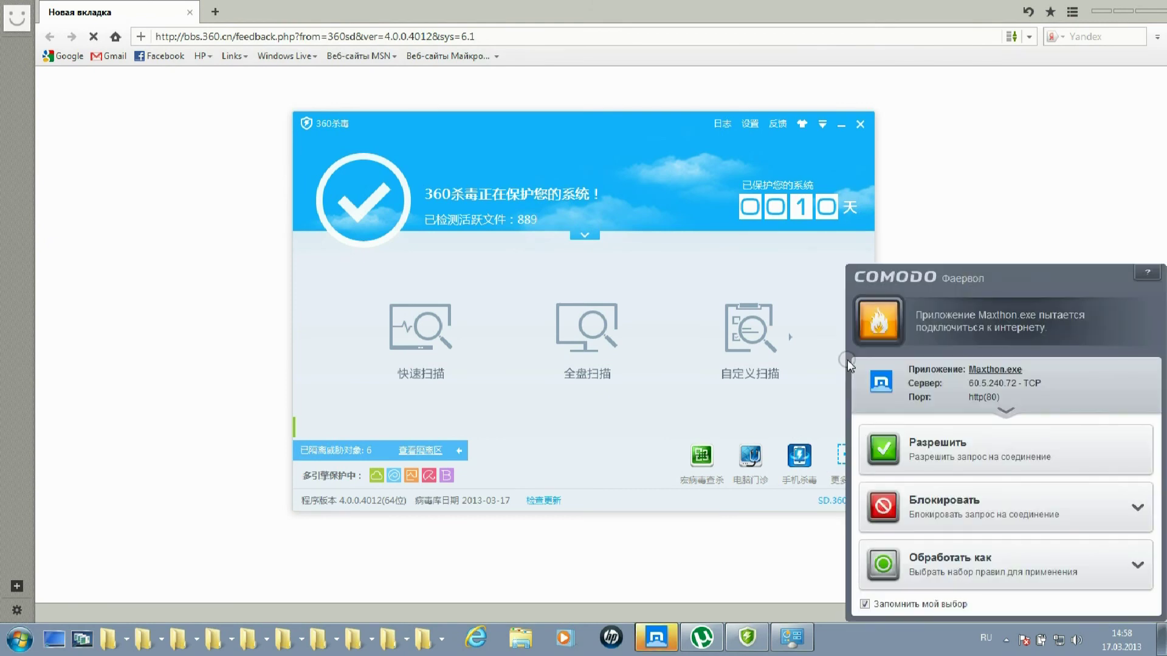
left_click(976, 439)
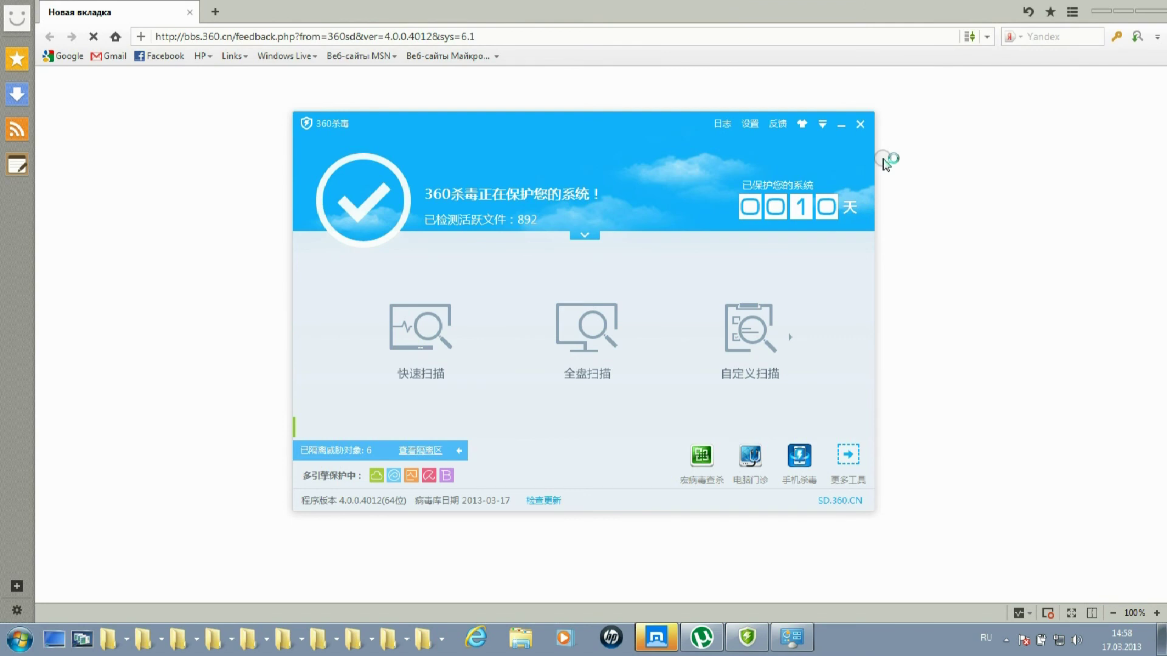
left_click_drag(601, 122, 788, 130)
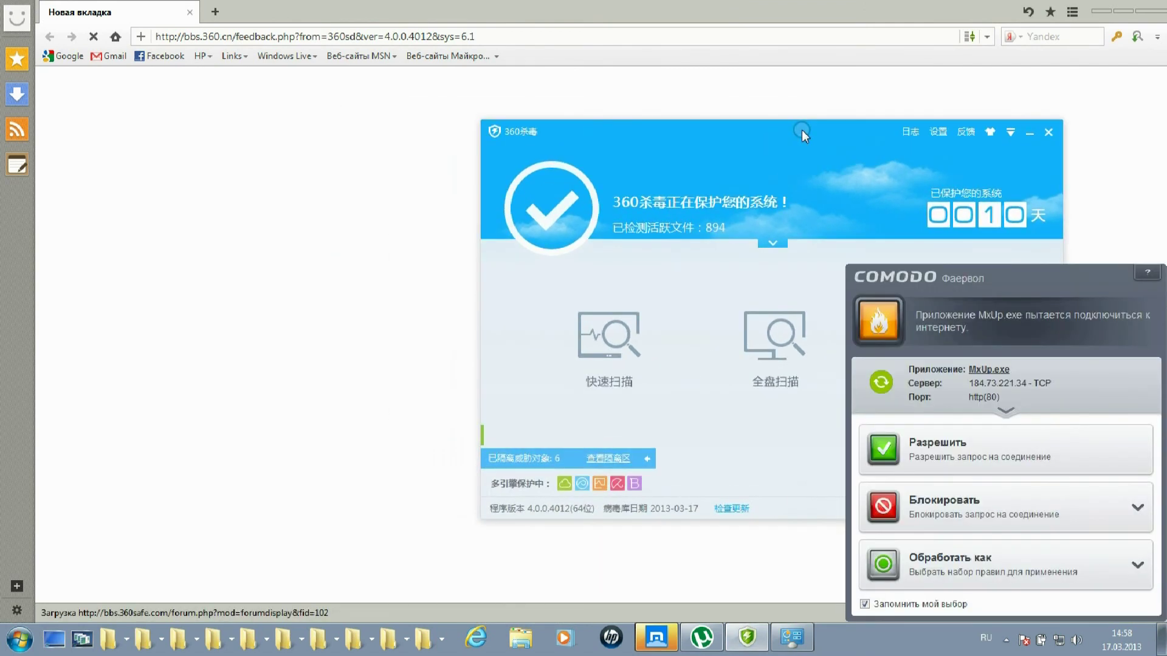
left_click(950, 463)
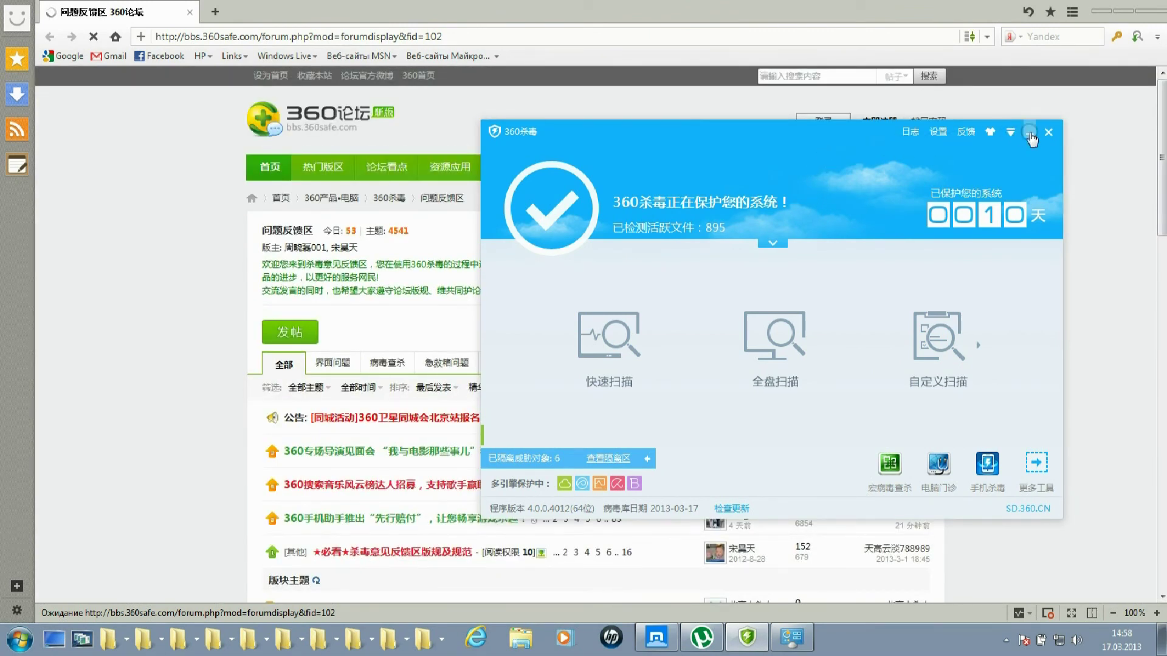
left_click(1029, 133)
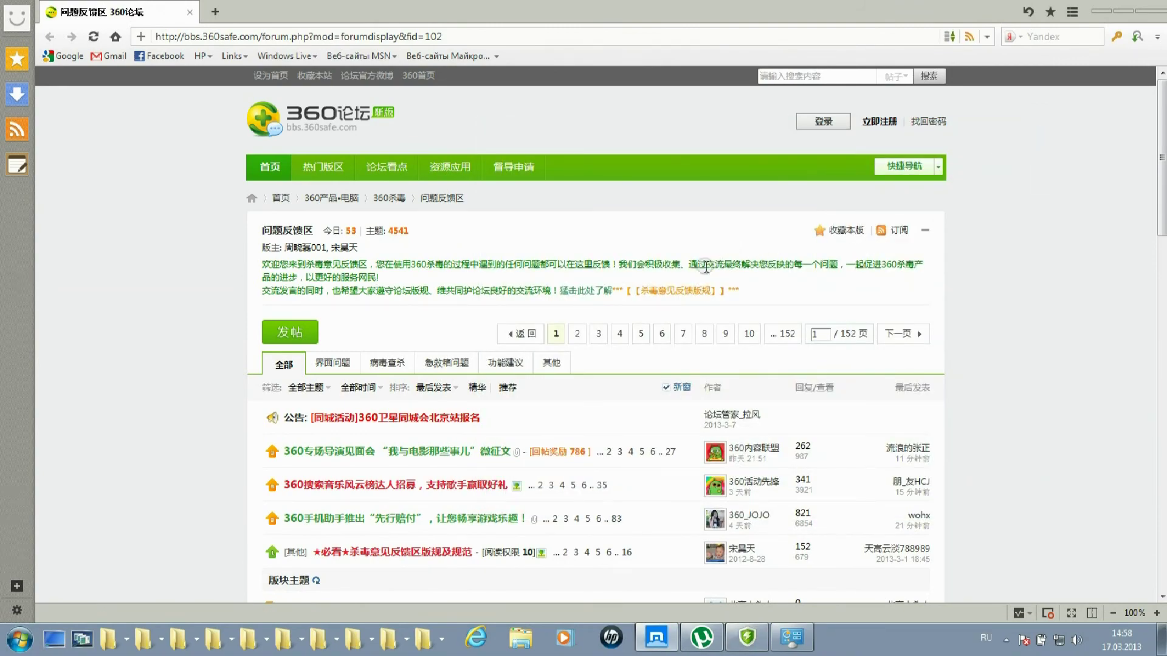
left_click_drag(1160, 158, 1160, 413)
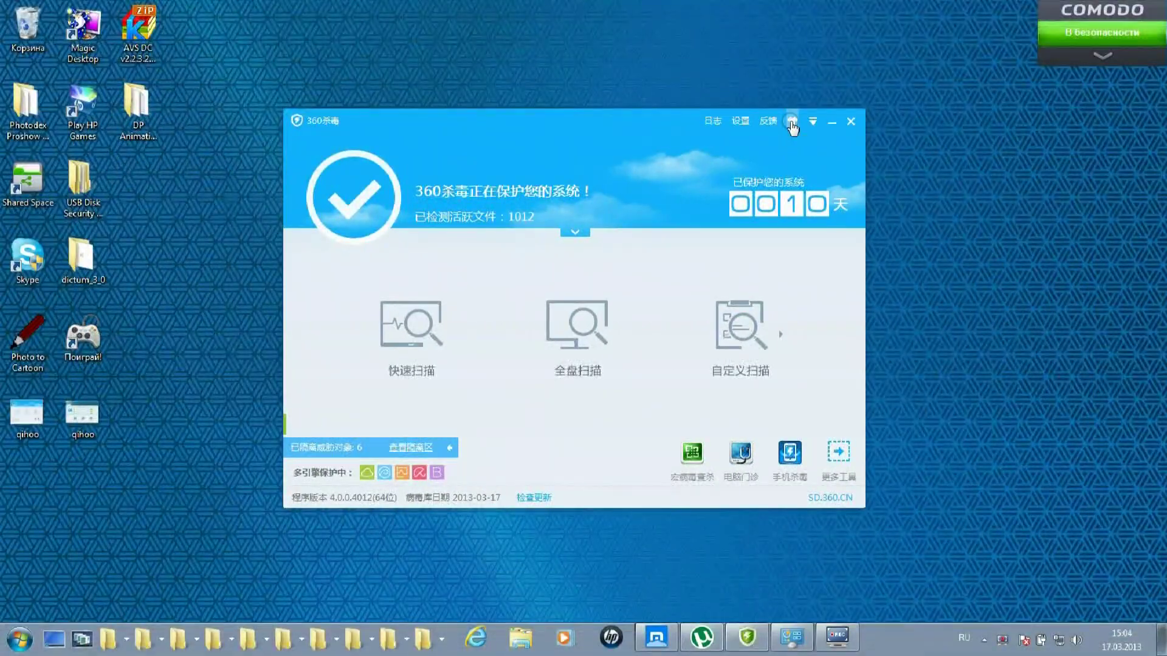
Look through the first three pages of the skin center (皮肤中心) and view the help, website, privacy and about options.
left_click(791, 123)
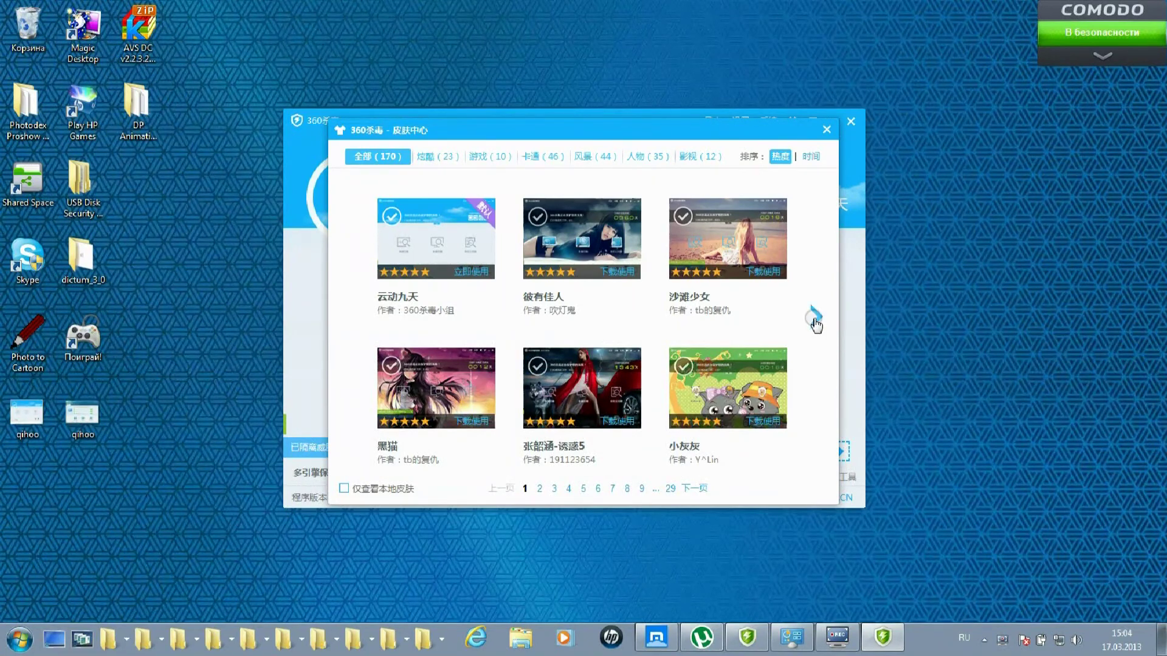
left_click(814, 316)
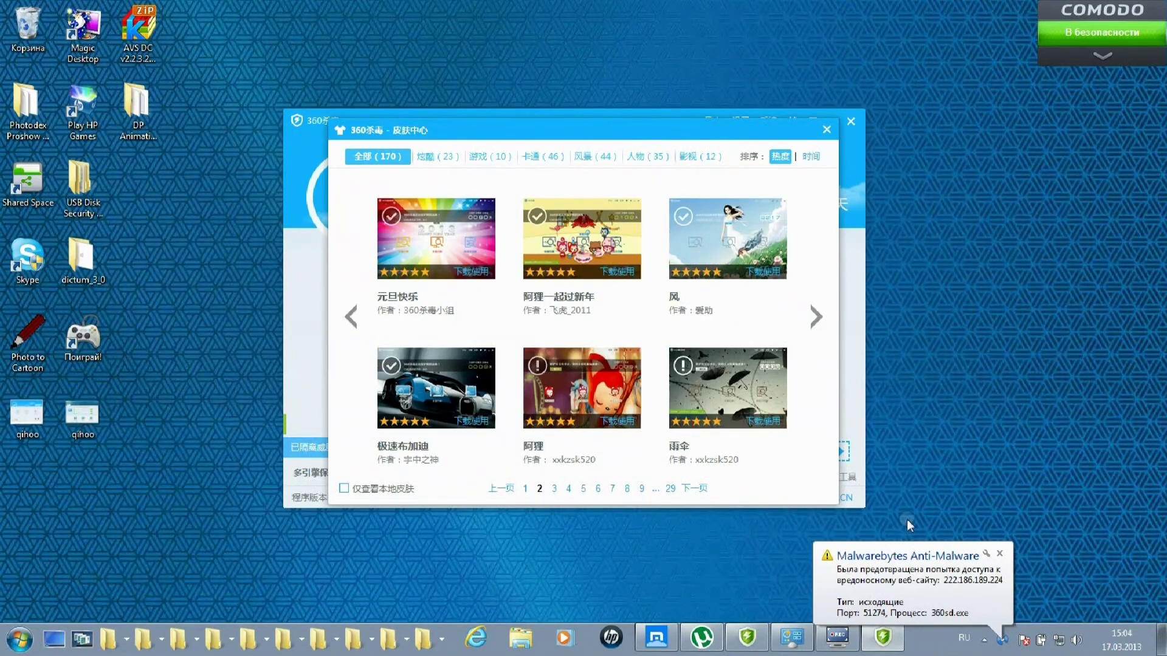
left_click(999, 554)
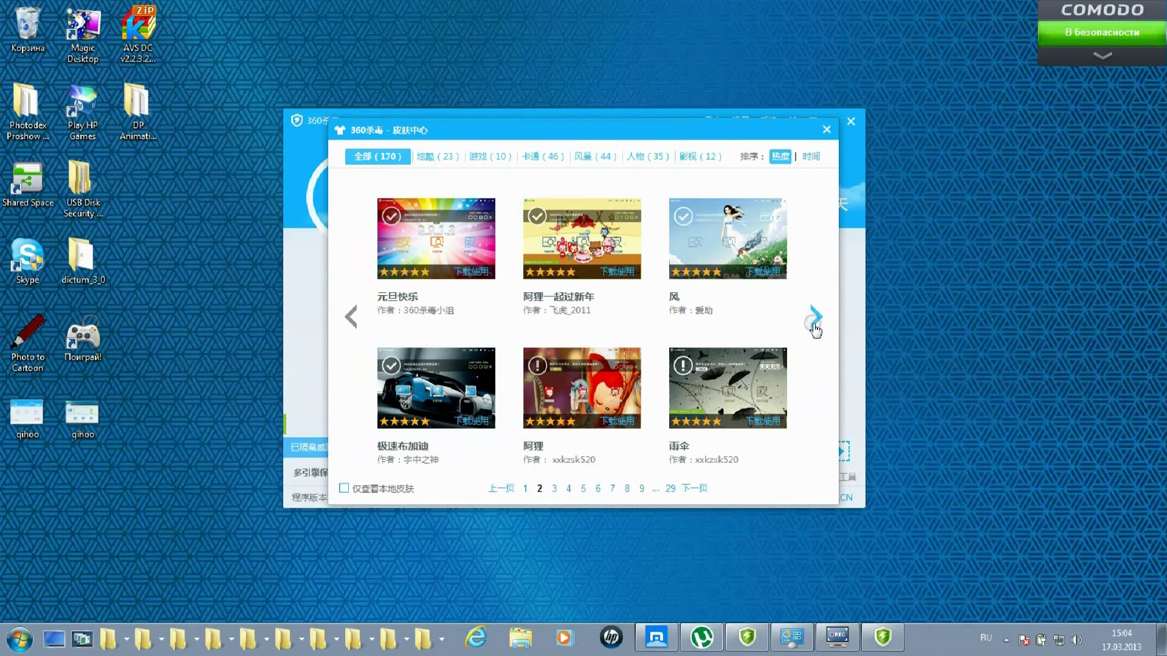
left_click(815, 322)
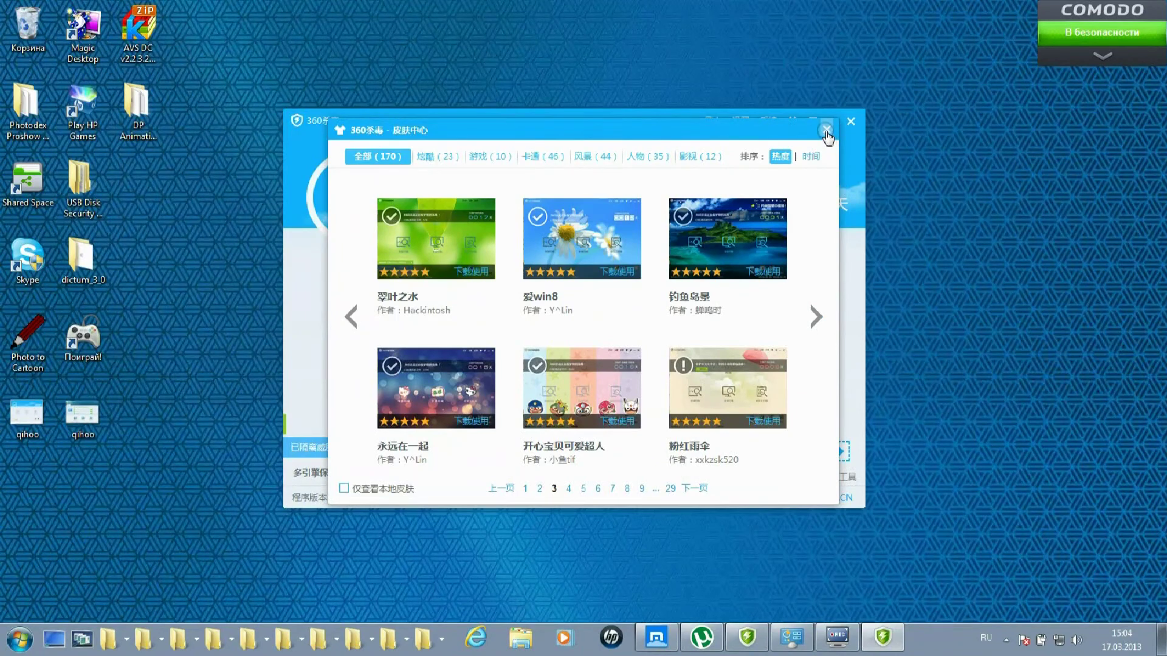
left_click(827, 130)
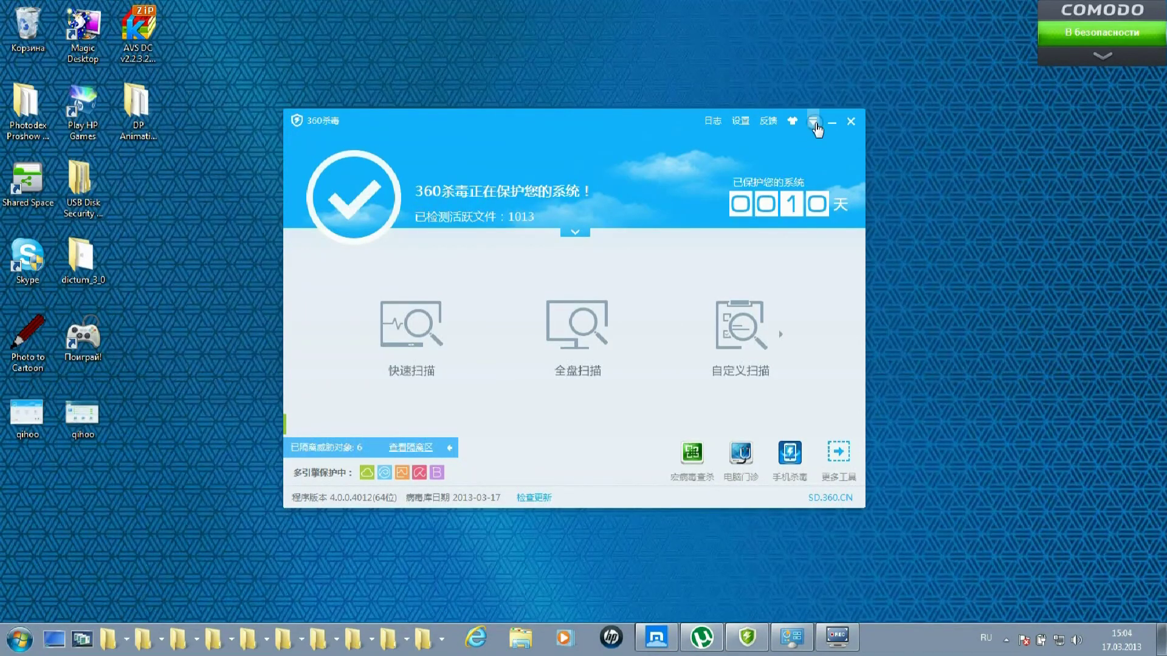
left_click(815, 124)
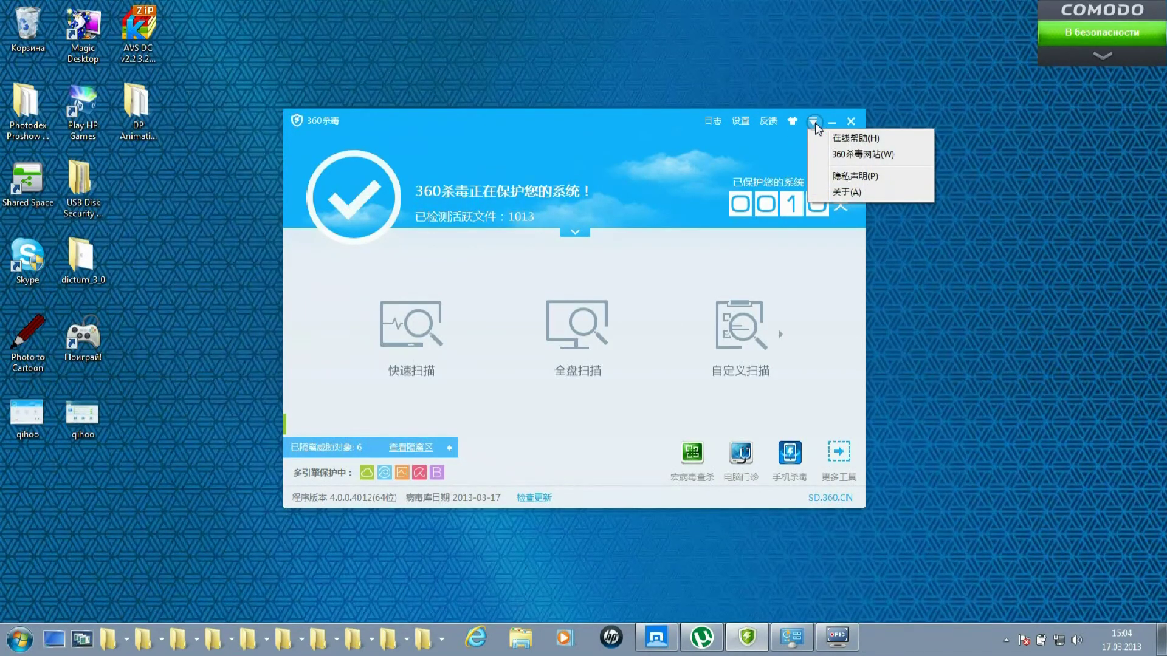
Run a custom scan (自定义扫描) of the Freemake folder in Мои документы and return from the scan report.
left_click(752, 295)
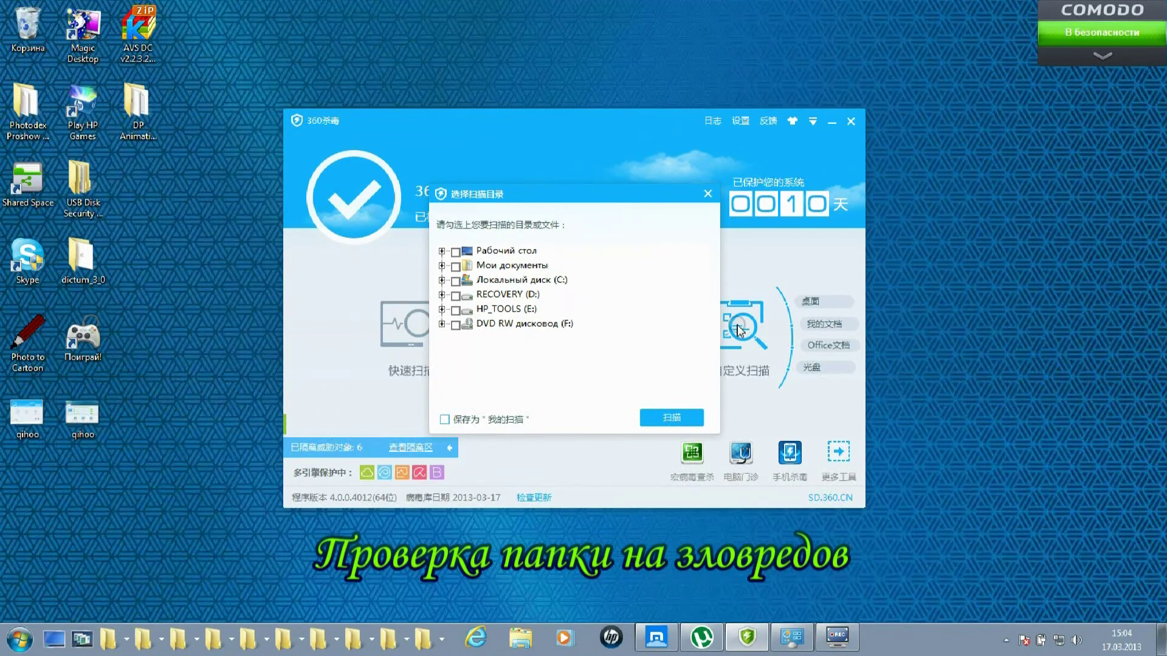
left_click(442, 251)
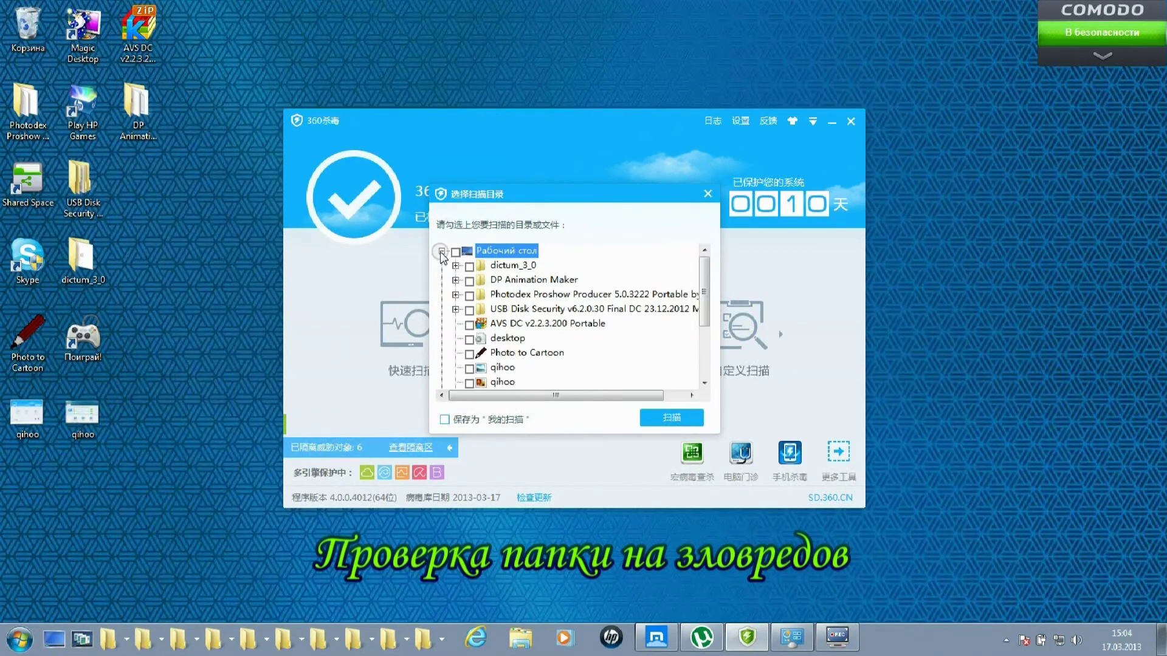
left_click_drag(707, 273, 710, 313)
left_click(511, 338)
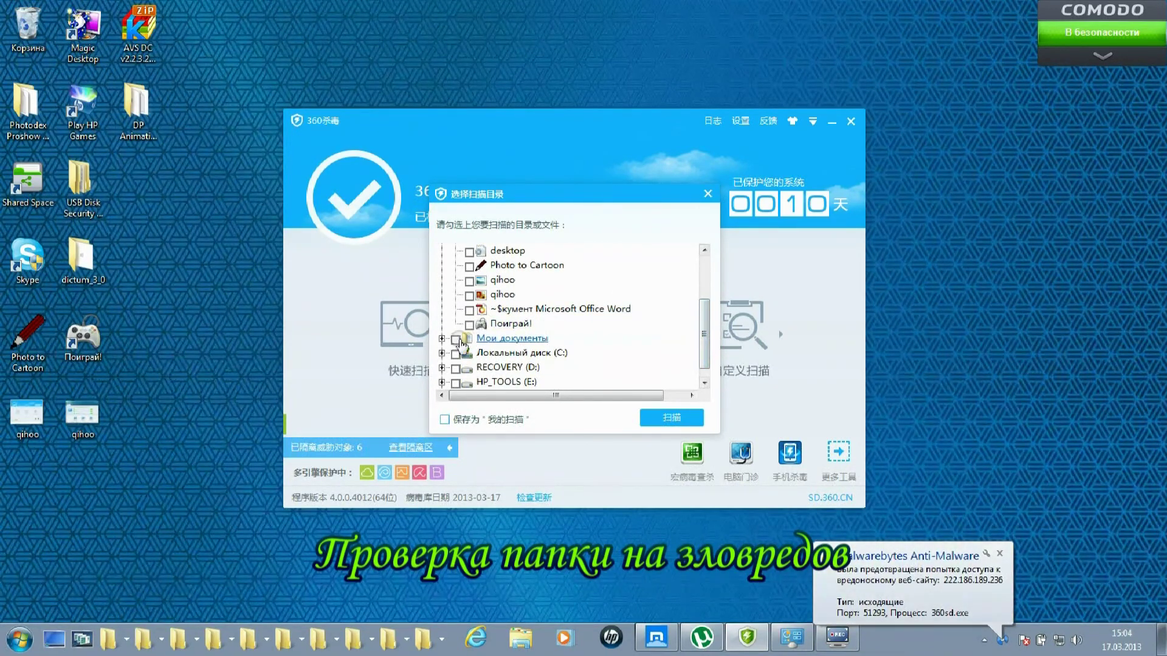
double_click(512, 338)
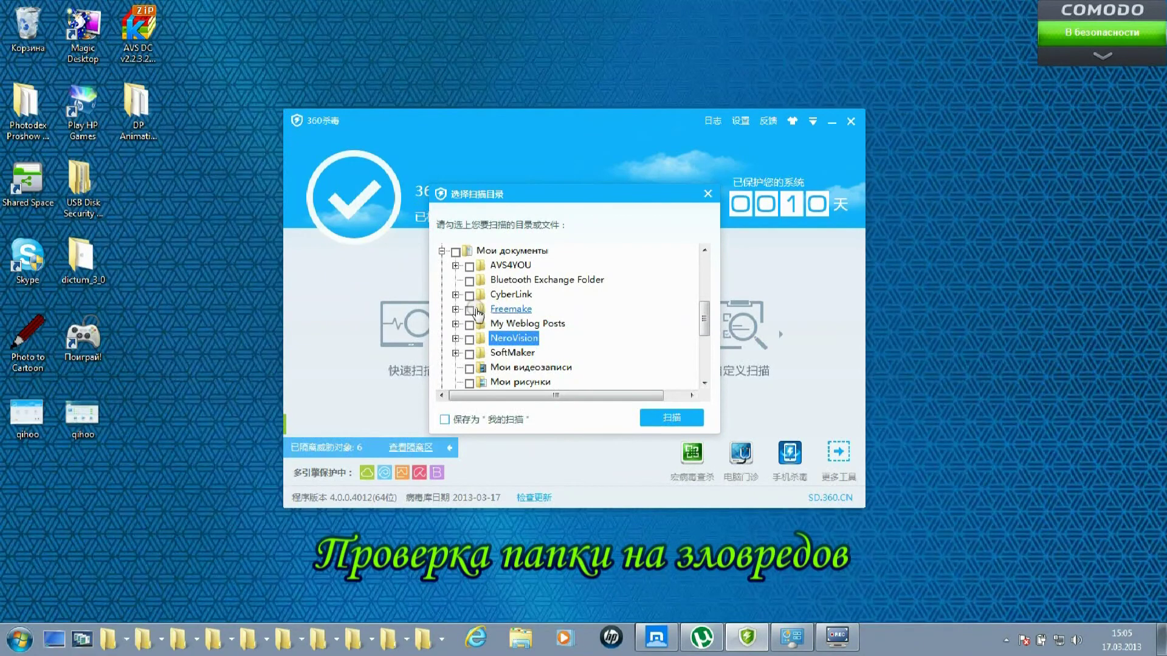
double_click(516, 311)
left_click(470, 310)
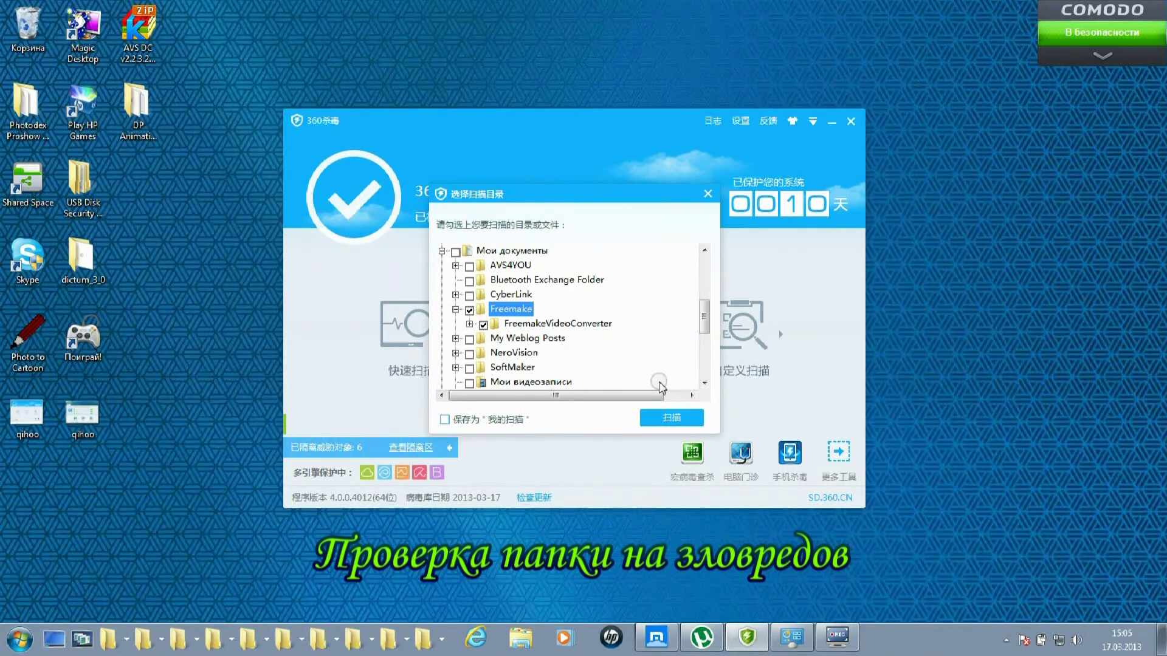
left_click(669, 417)
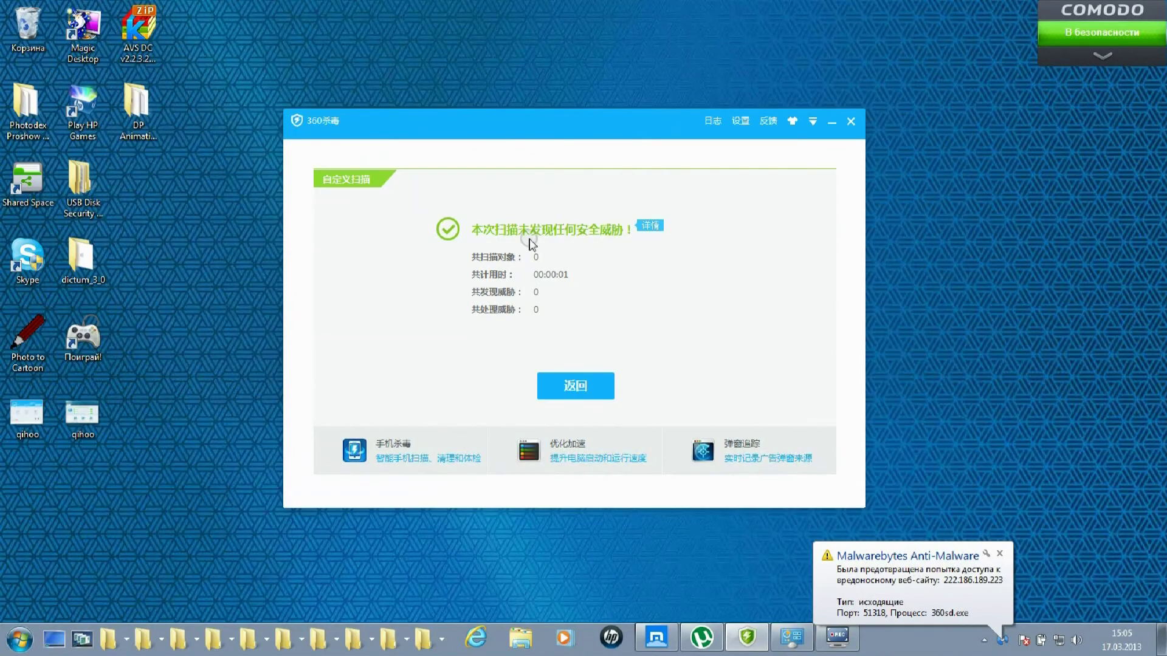
left_click(554, 387)
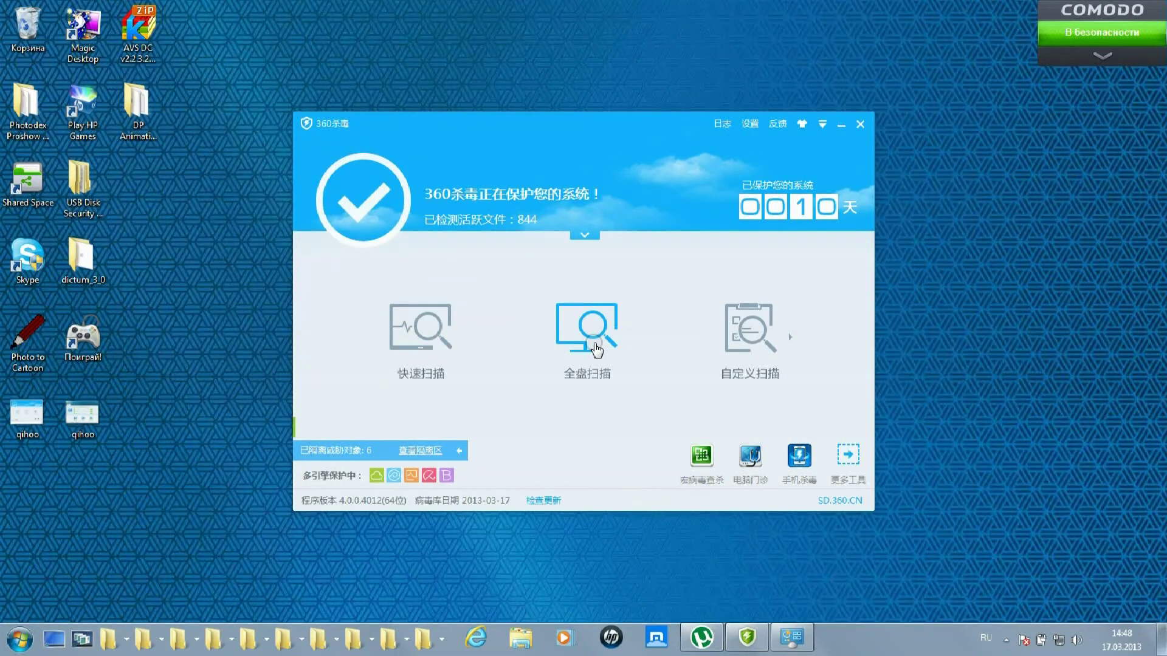
Run a quick scan (快速扫描) of the system, dismissing the Malwarebytes Anti-Malware notifications that cover the desktop during it.
mouse_move(770, 334)
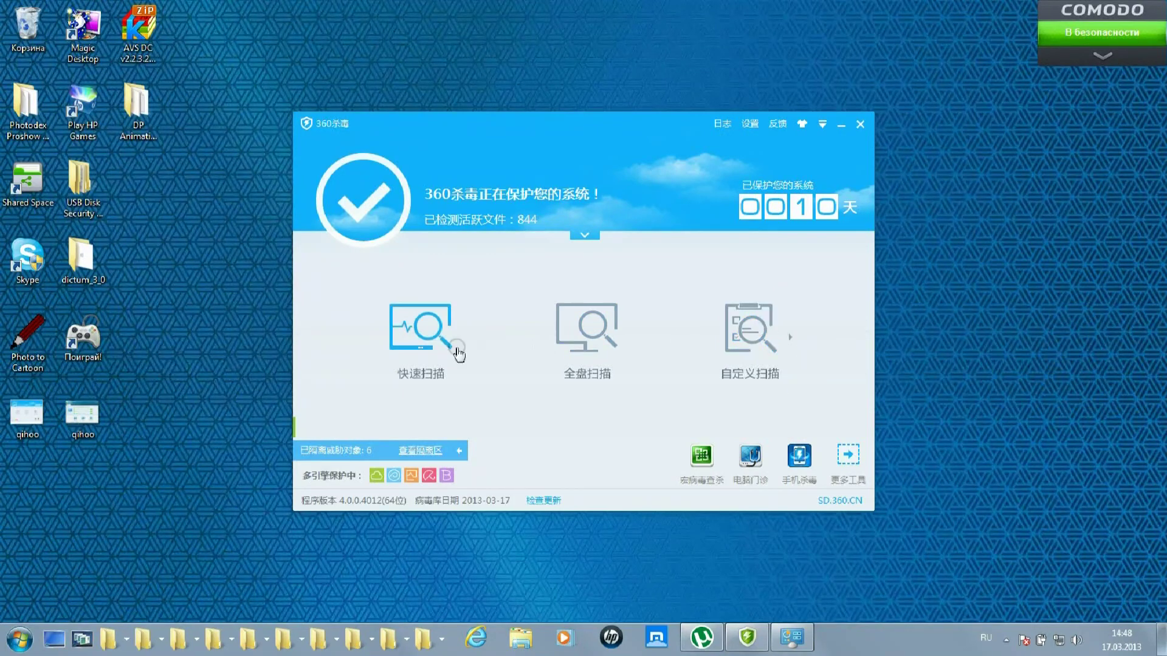
left_click(426, 334)
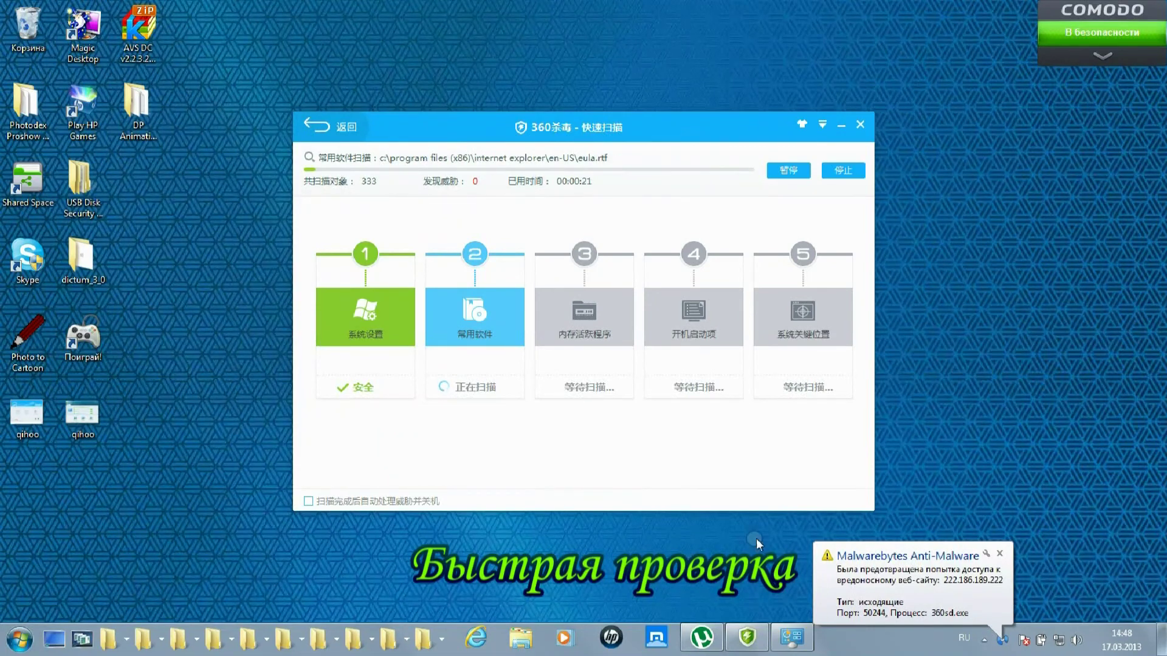
left_click(999, 553)
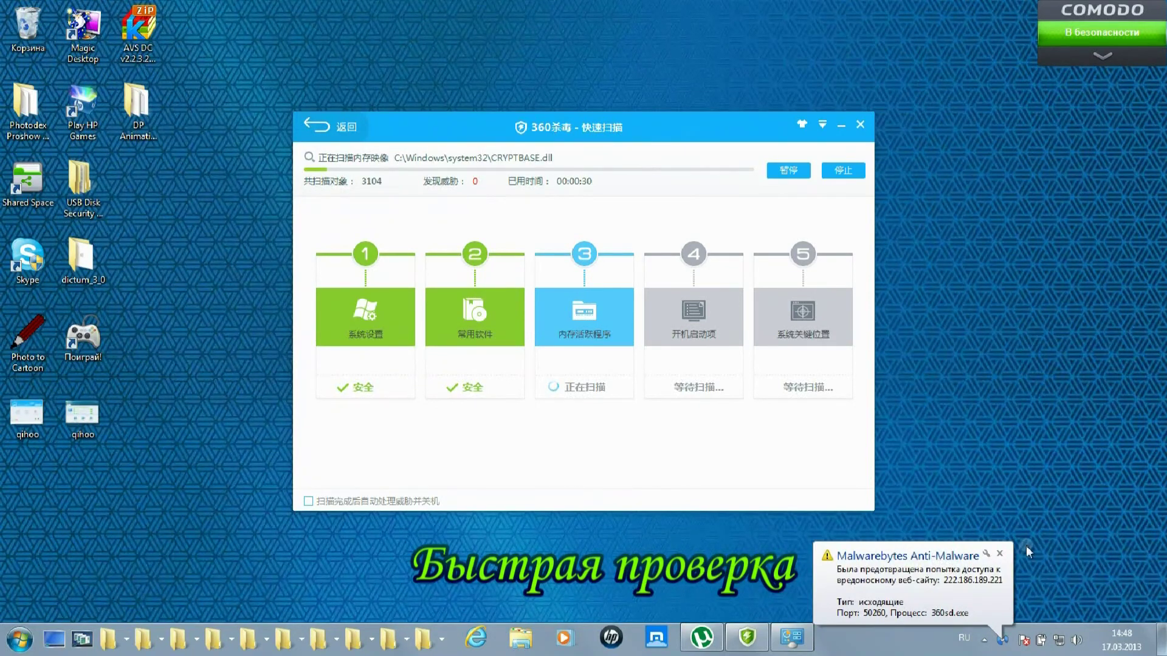
left_click(999, 554)
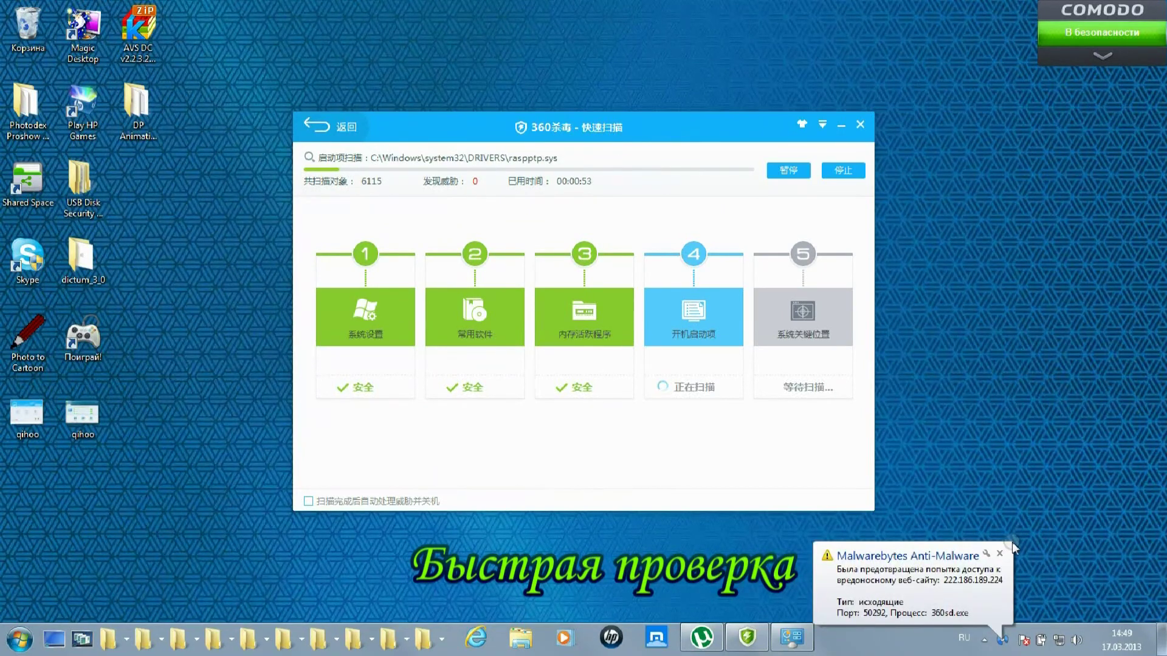
left_click(999, 553)
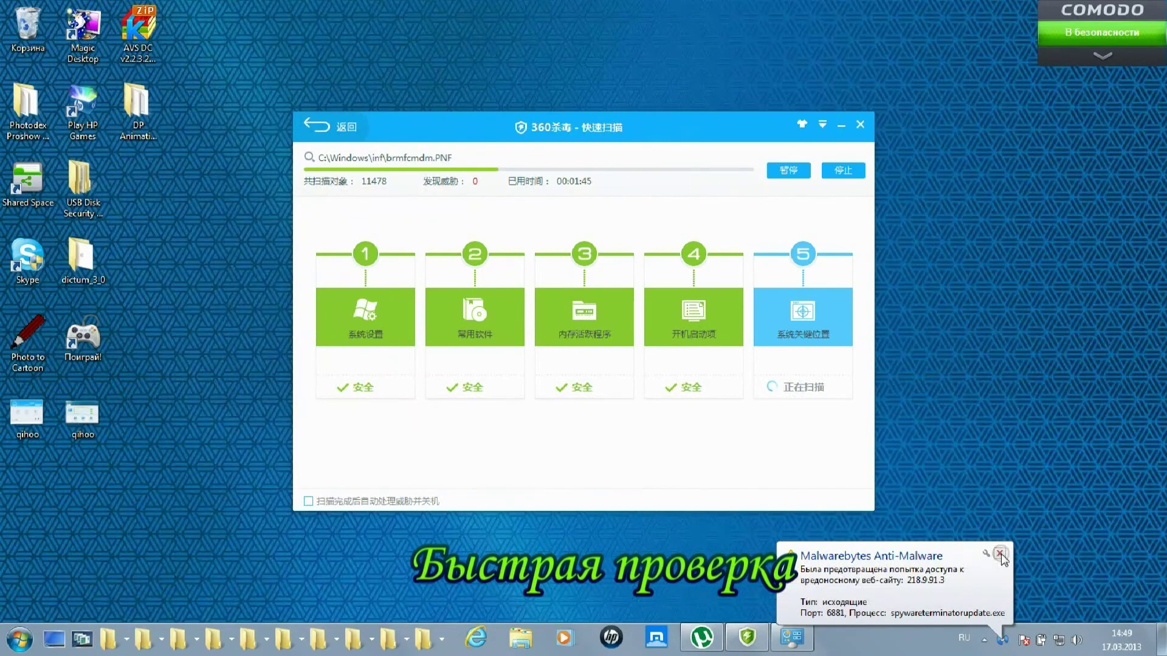
left_click(1000, 553)
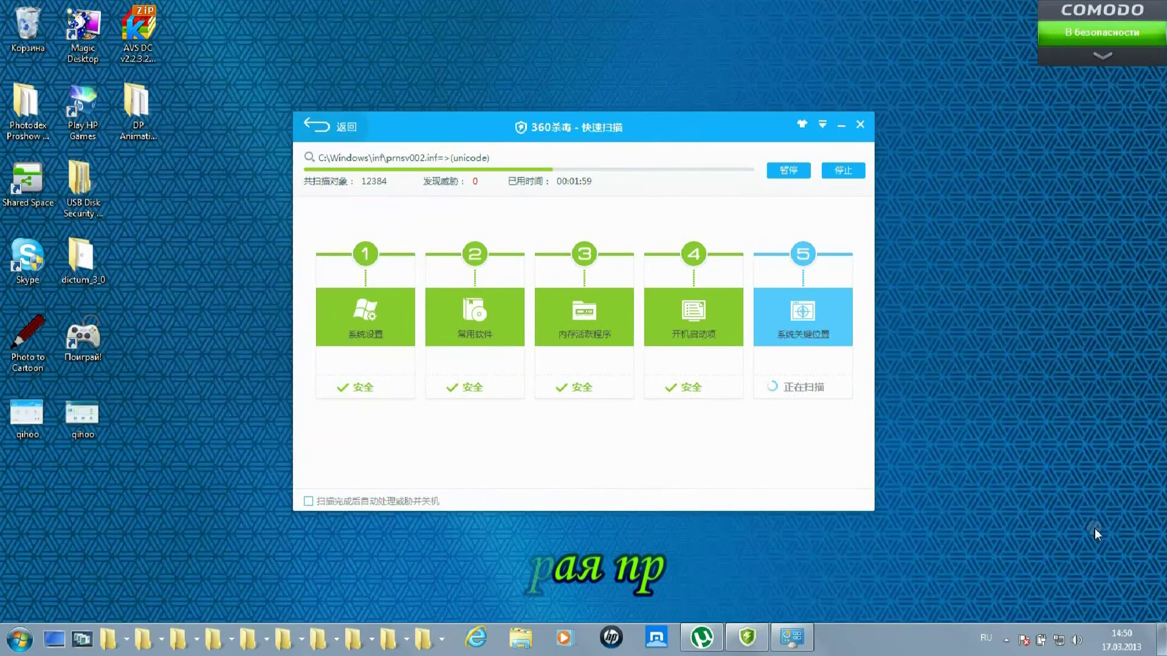
left_click(1006, 639)
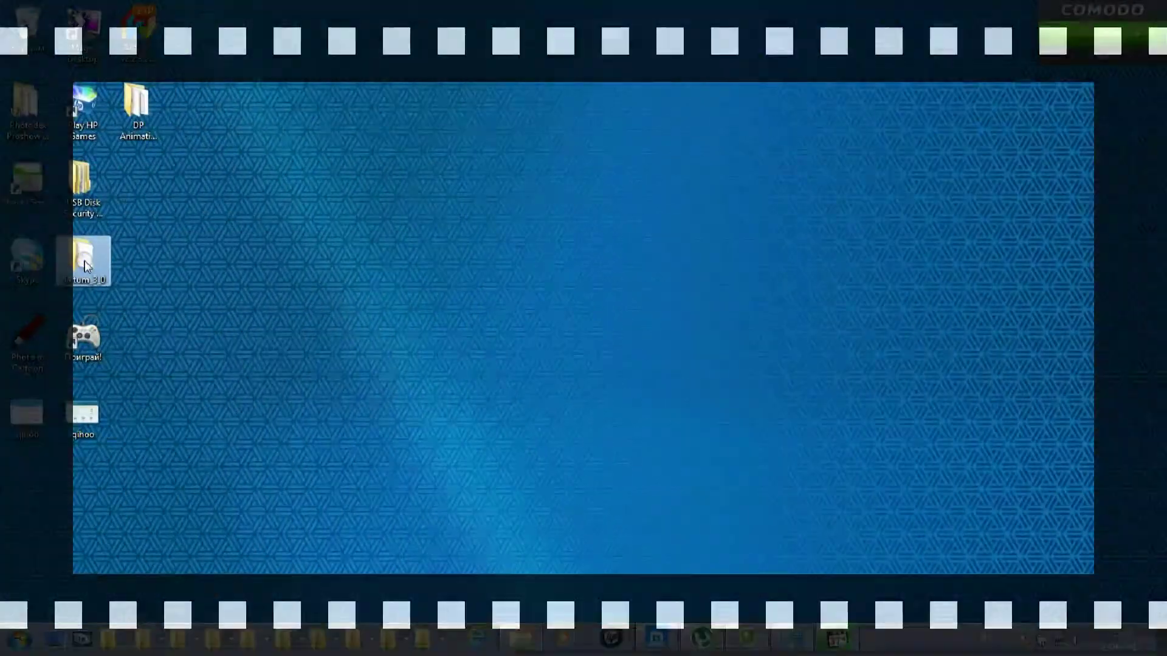
Scan the dictum_3_0 folder on the desktop with 360杀毒 (使用 360杀毒 扫描).
right_click(796, 271)
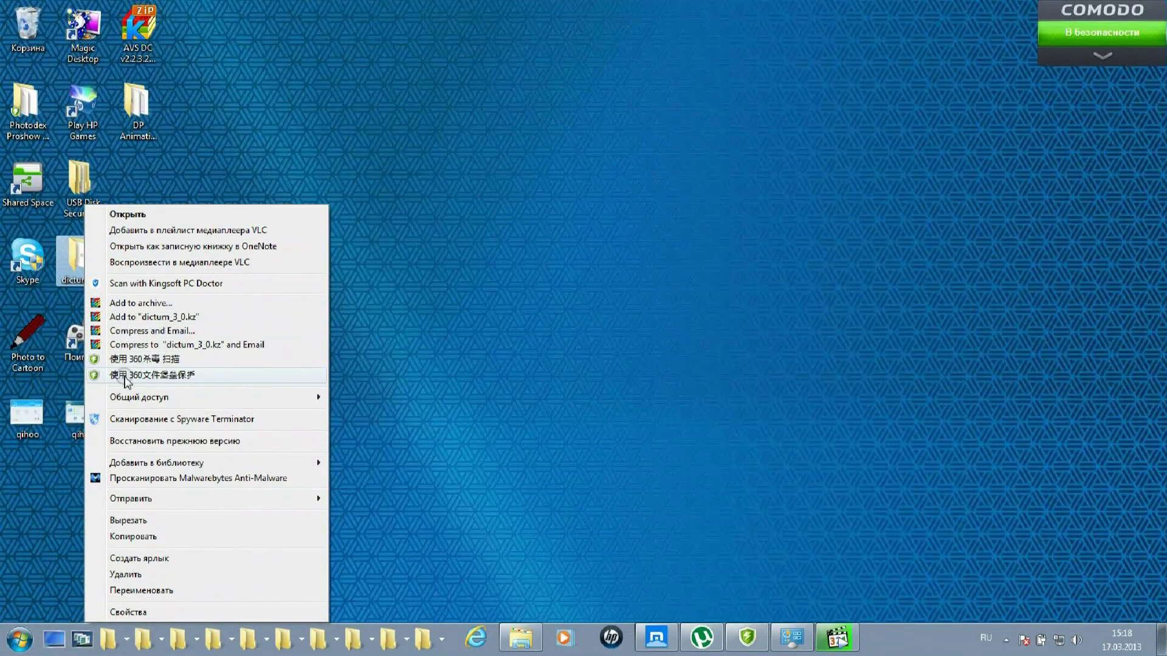
left_click(133, 360)
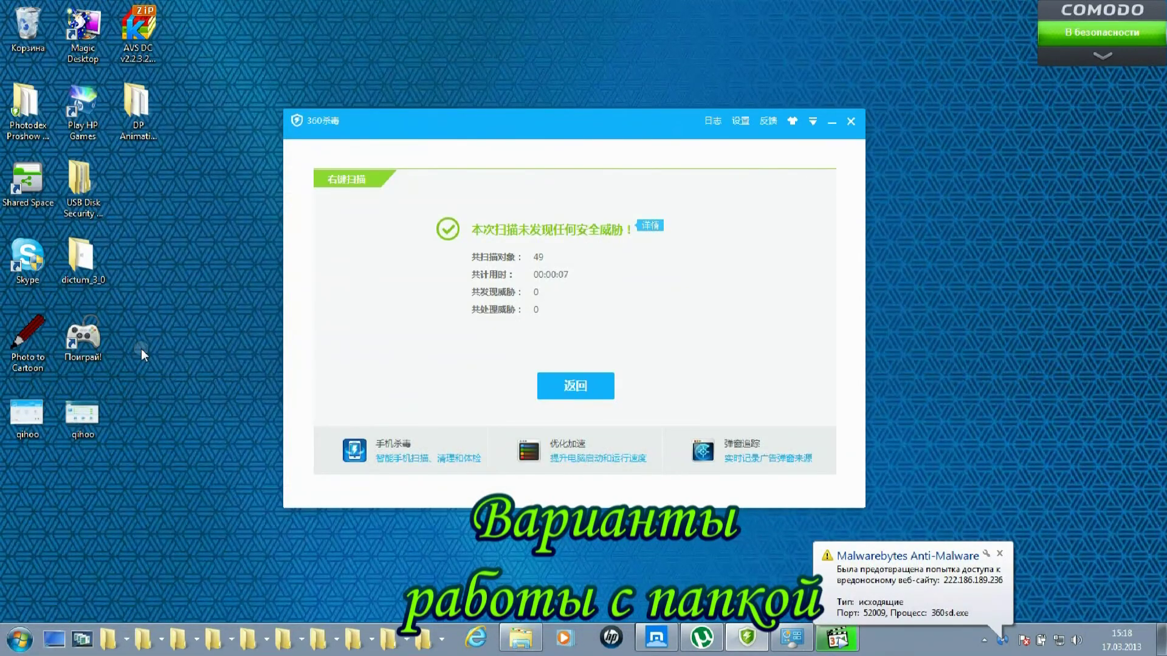
Return from the scan report and add the dictum_3_0 desktop folder to the 360文件堡垒 delete-protection list, confirming the notice.
left_click(560, 387)
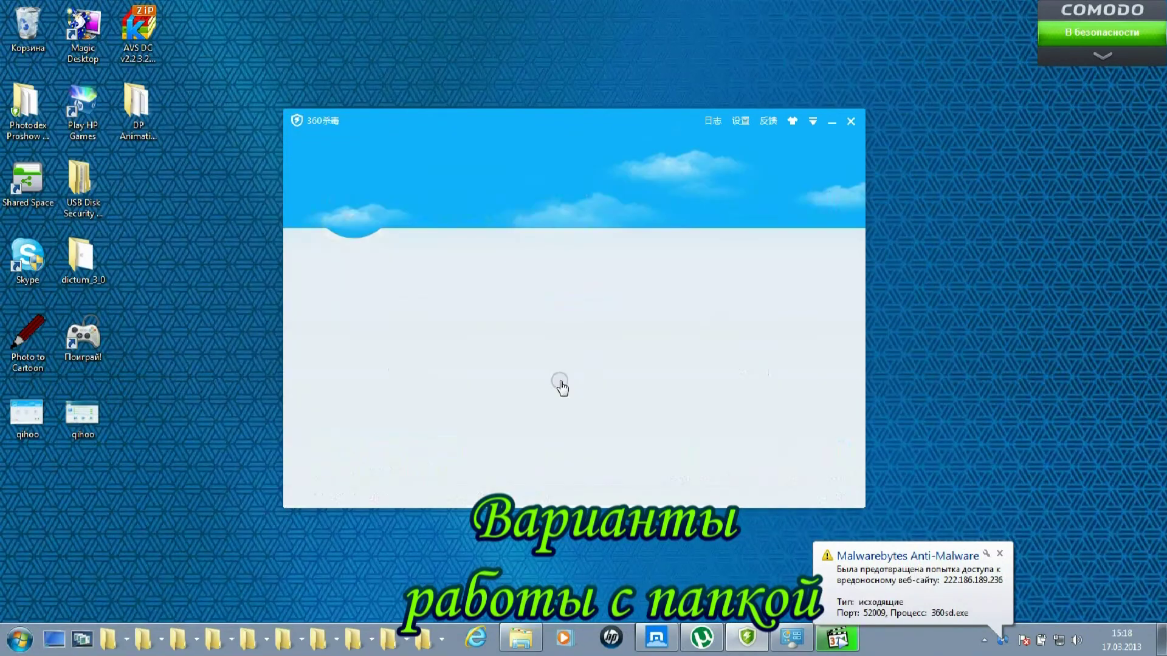
right_click(107, 257)
left_click(135, 375)
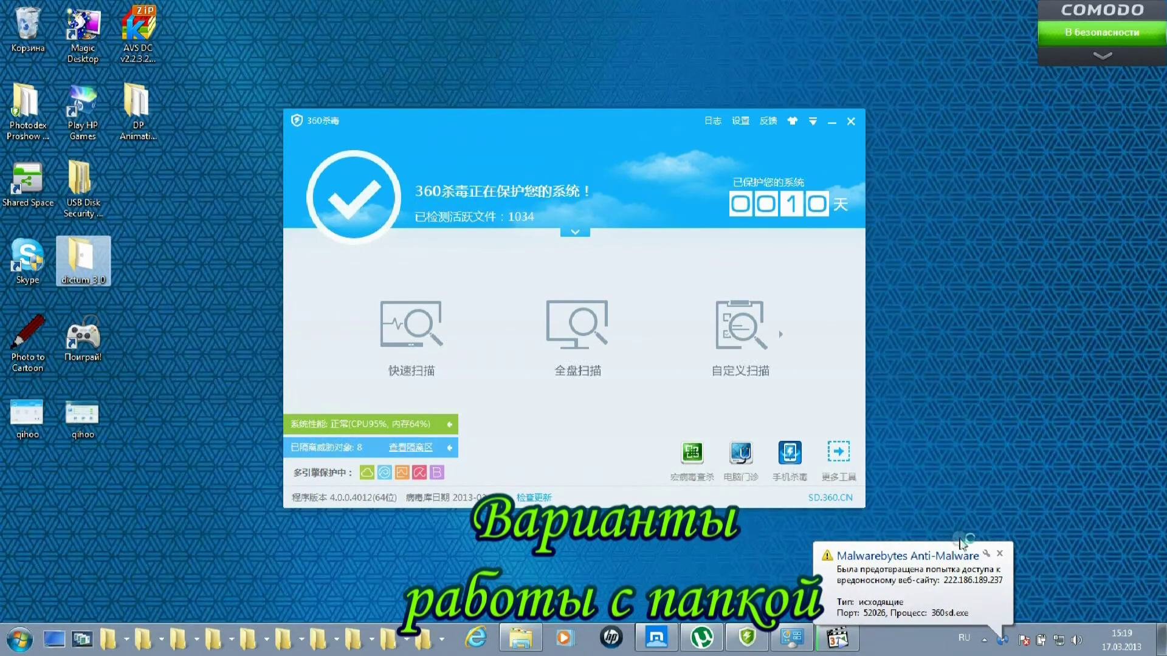
left_click(1000, 554)
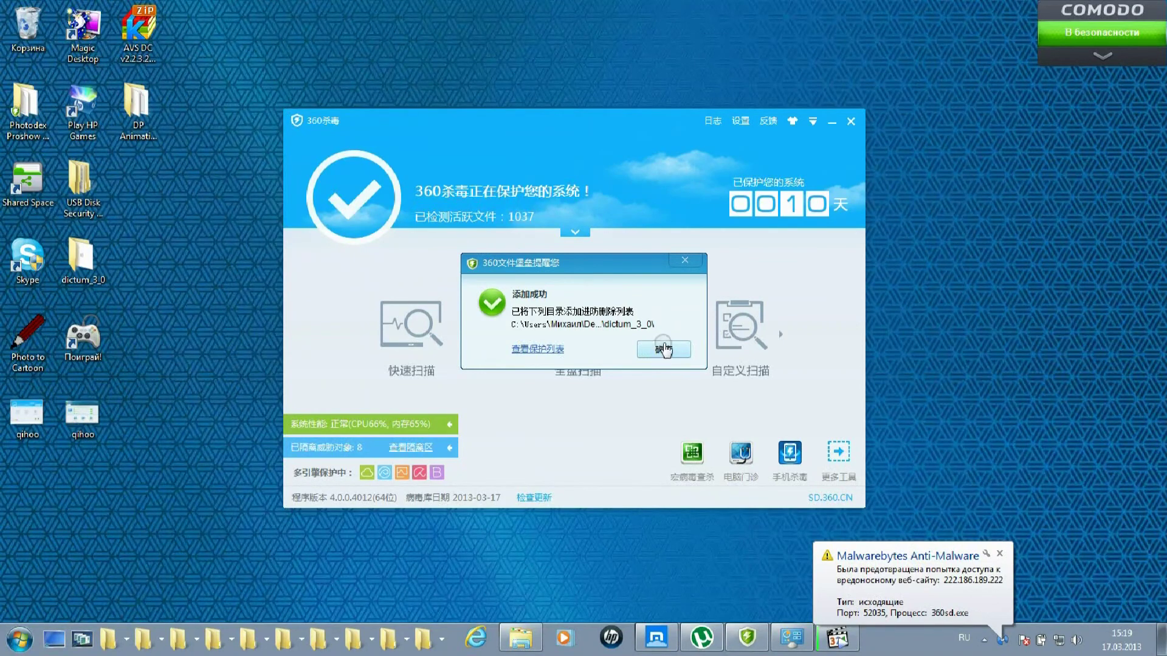
left_click(664, 349)
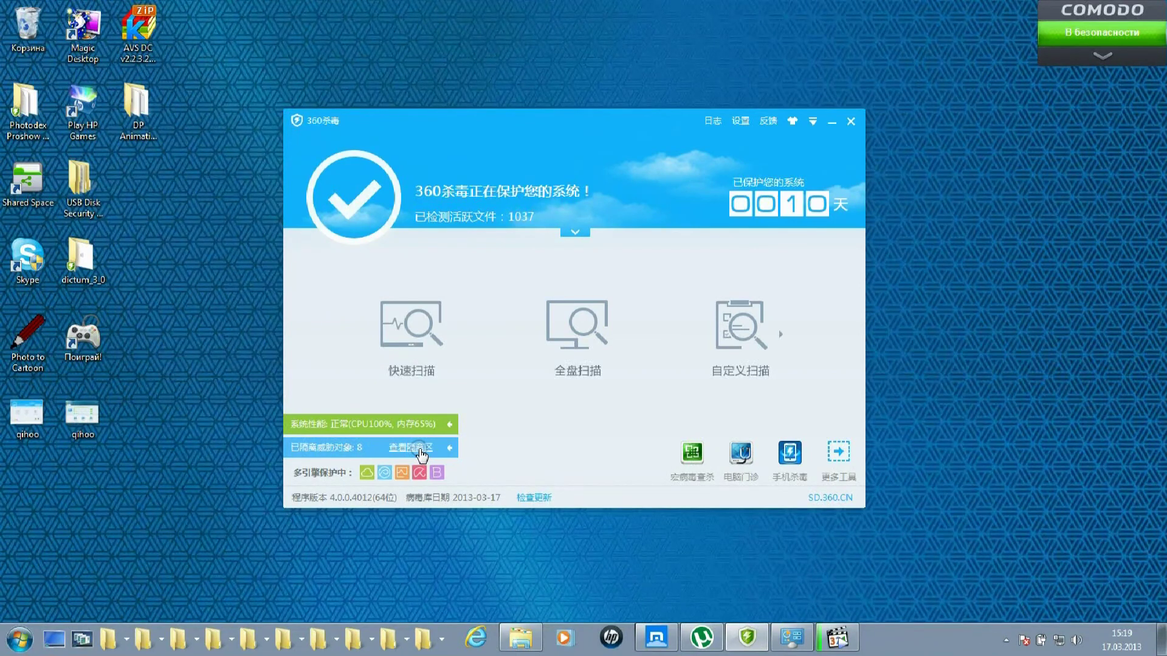
View the quarantined files (隔离区), allowing 360FileGuard.exe to connect through the COMODO firewall, and close the quarantine.
left_click(420, 451)
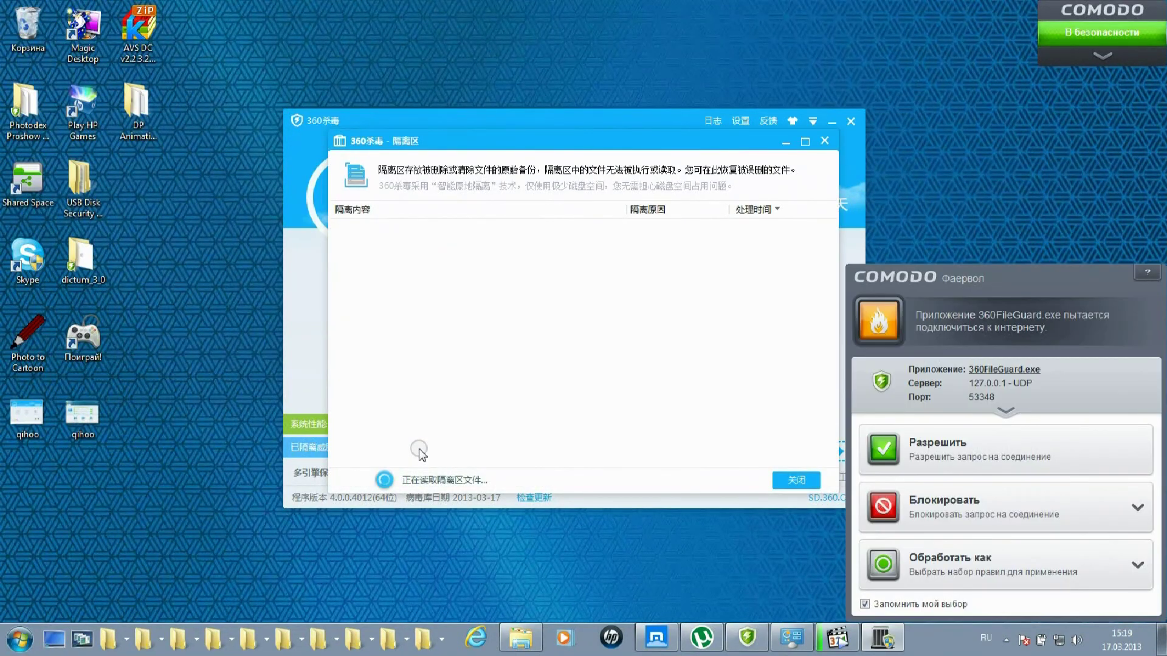
left_click(912, 455)
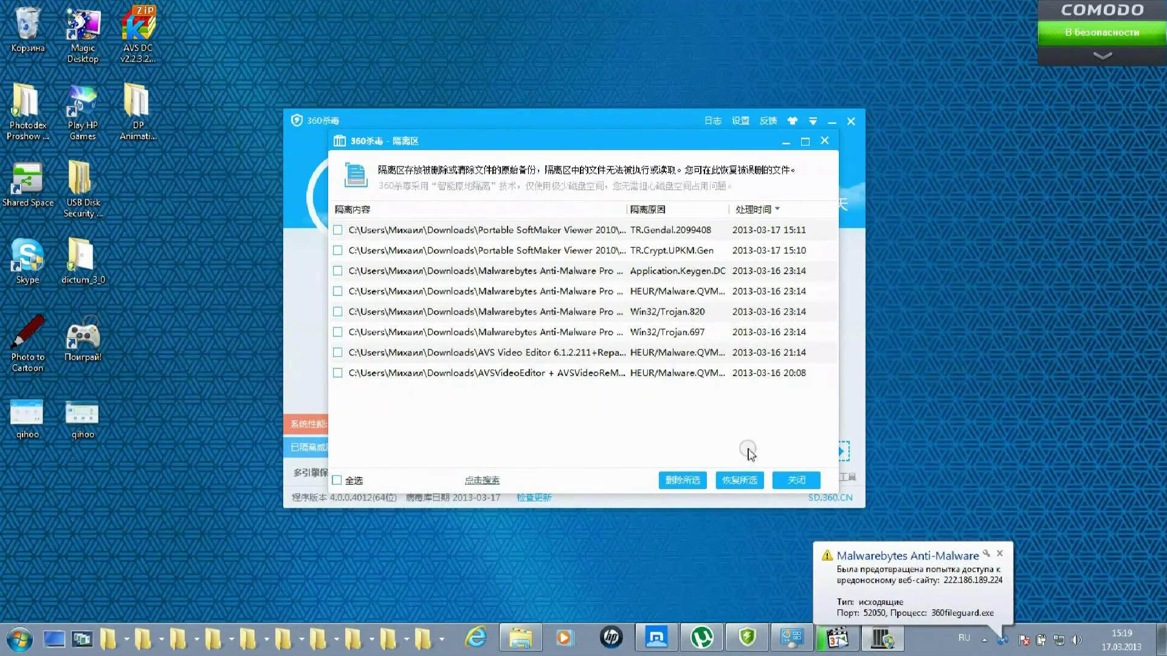
left_click(825, 141)
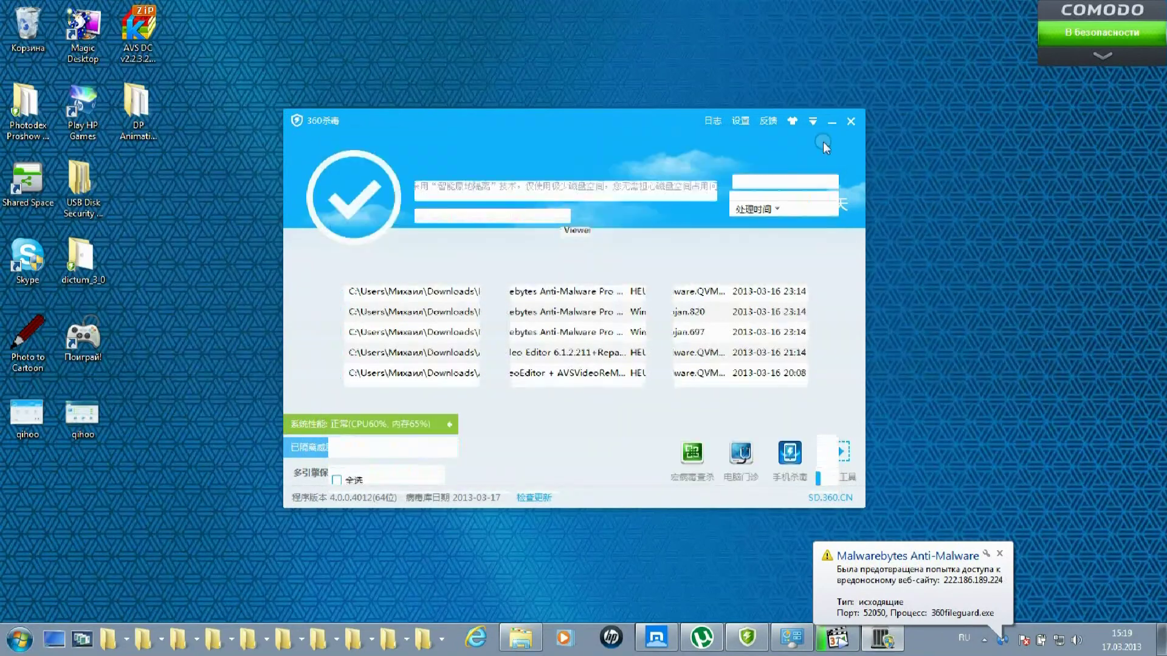
Collapse the system performance (系统性能) bar, dismissing the Malwarebytes Anti-Malware notifications.
left_click(999, 554)
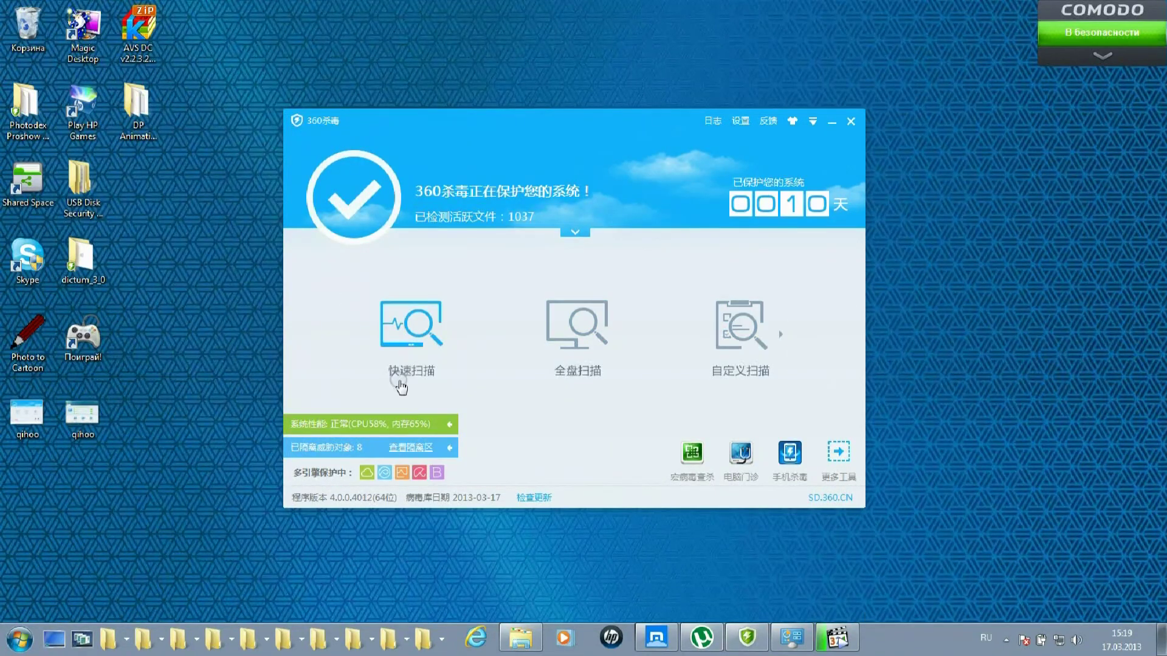
left_click(450, 425)
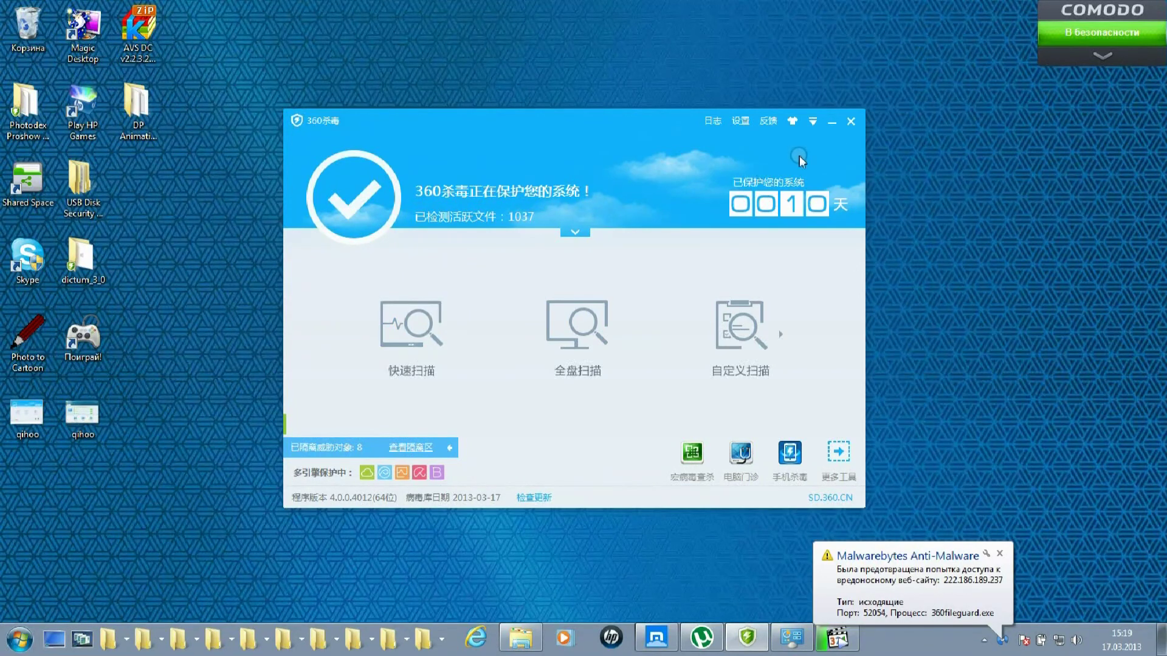
left_click(999, 554)
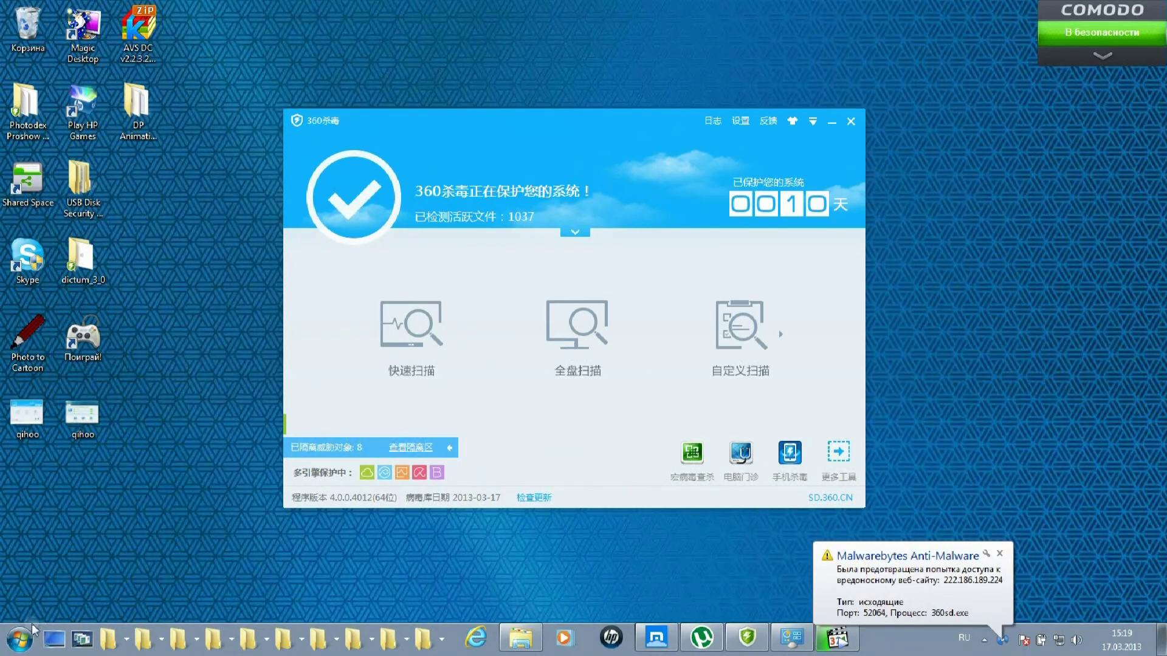
Find the 360杀毒 shortcut in the 360安全中心 program group and open its file location.
left_click(23, 646)
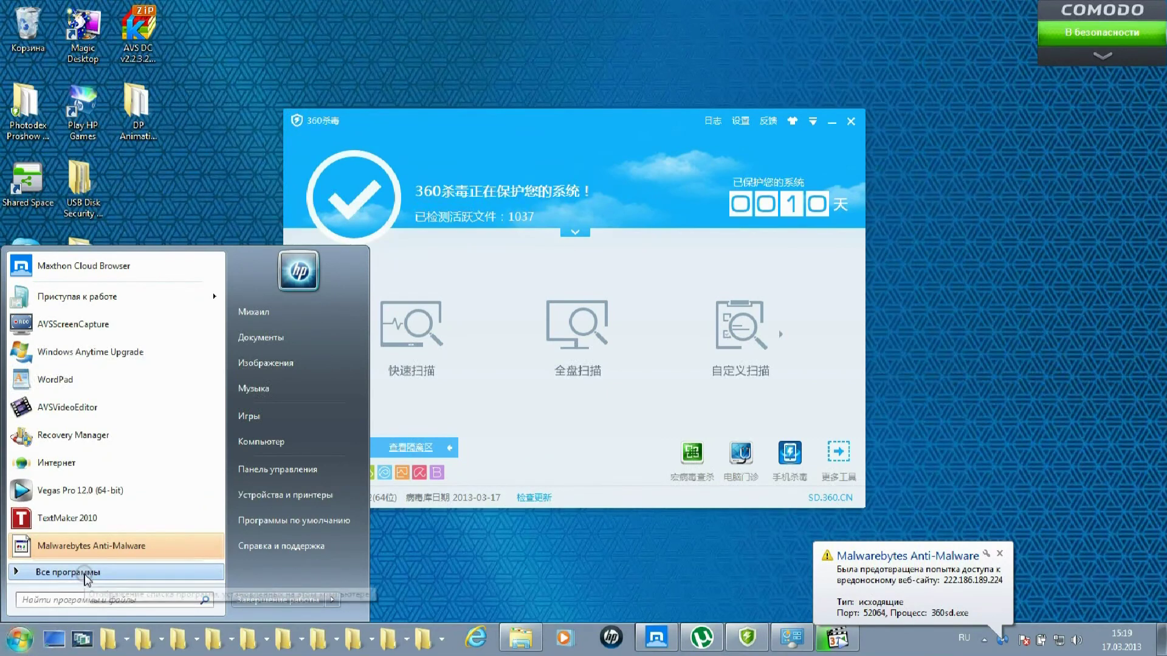
left_click(85, 574)
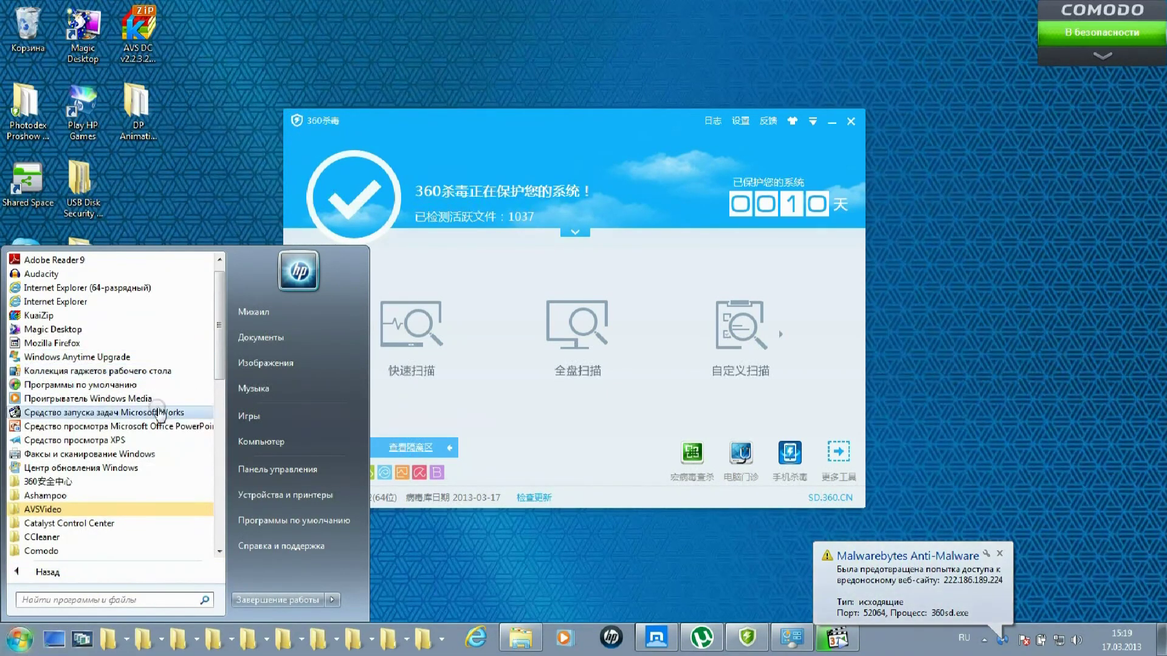
left_click(101, 482)
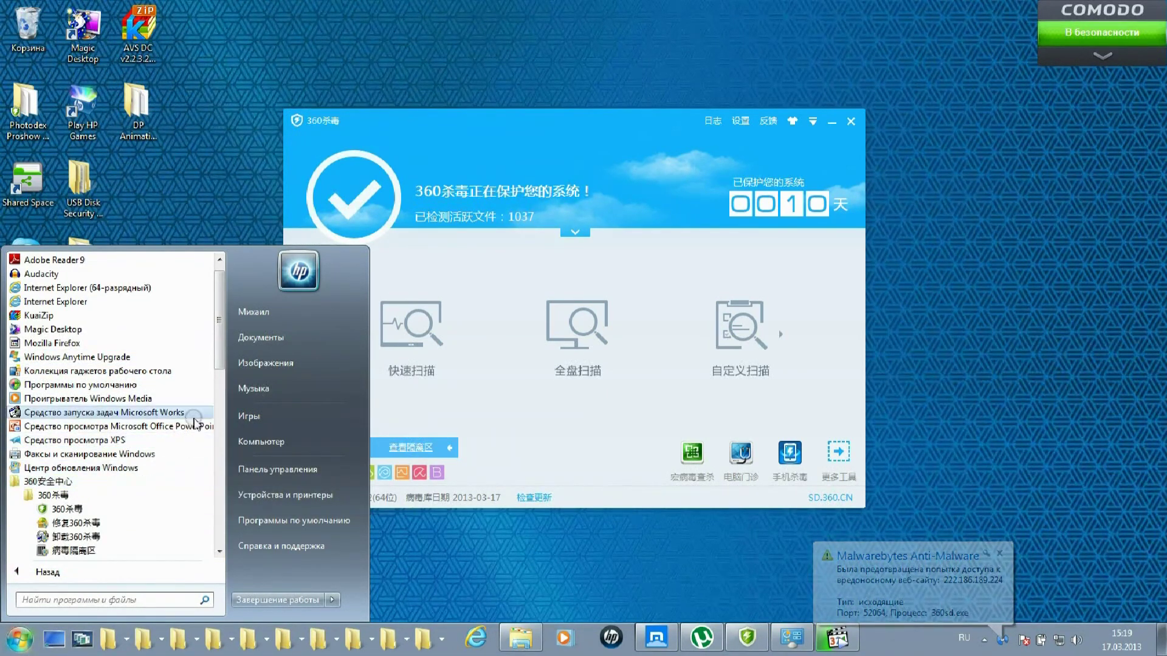
left_click_drag(222, 355, 222, 383)
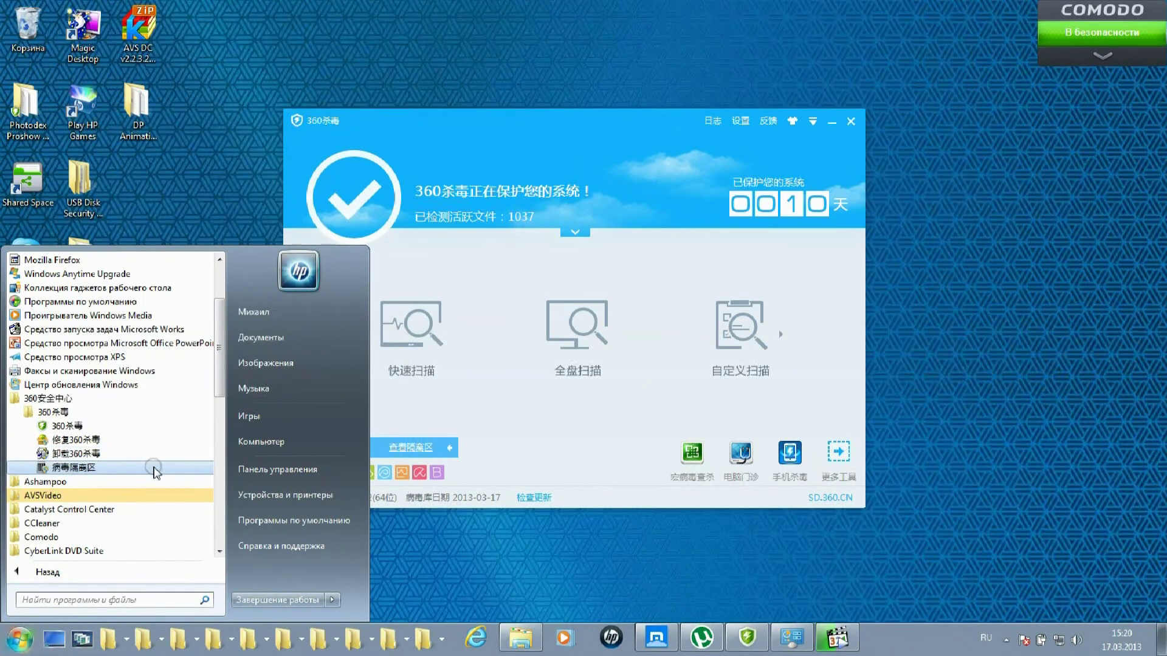
right_click(172, 427)
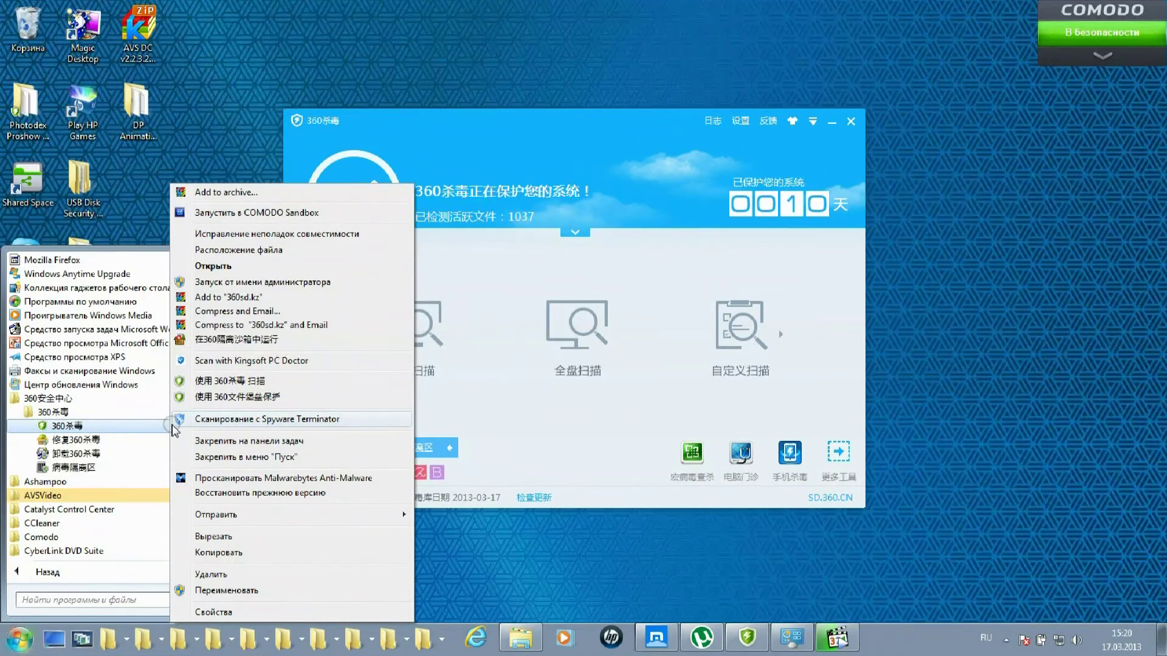
left_click(236, 249)
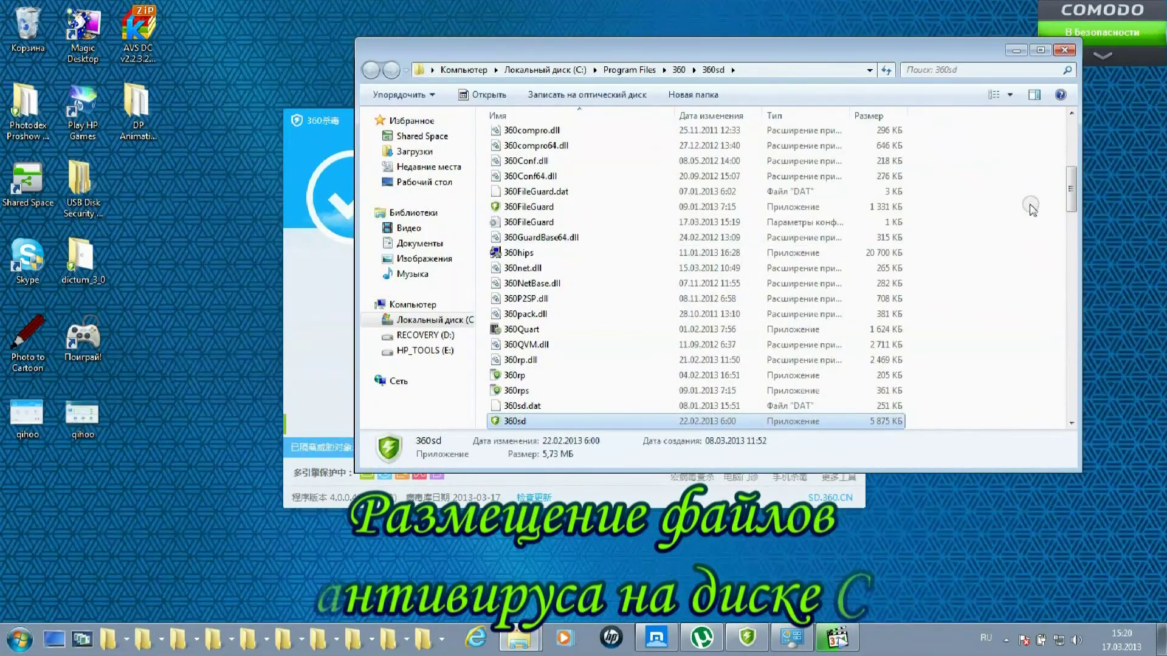
Browse from Program Files into the 360 folder and look through the contents of 360safe.
left_click(647, 71)
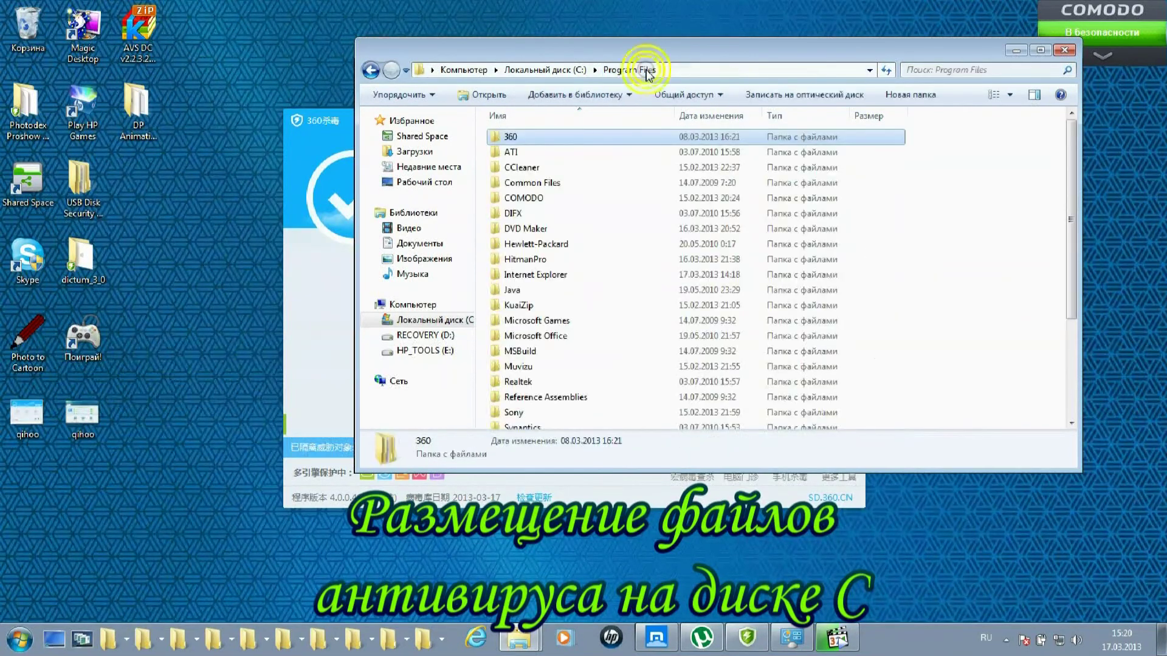
double_click(556, 139)
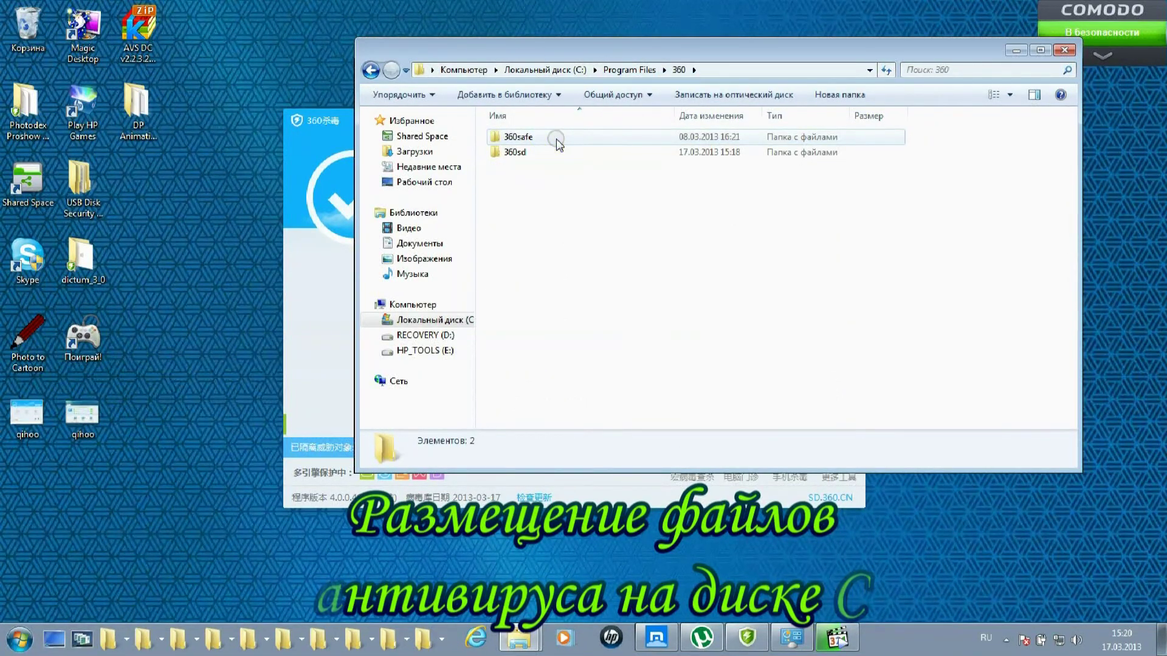
double_click(556, 139)
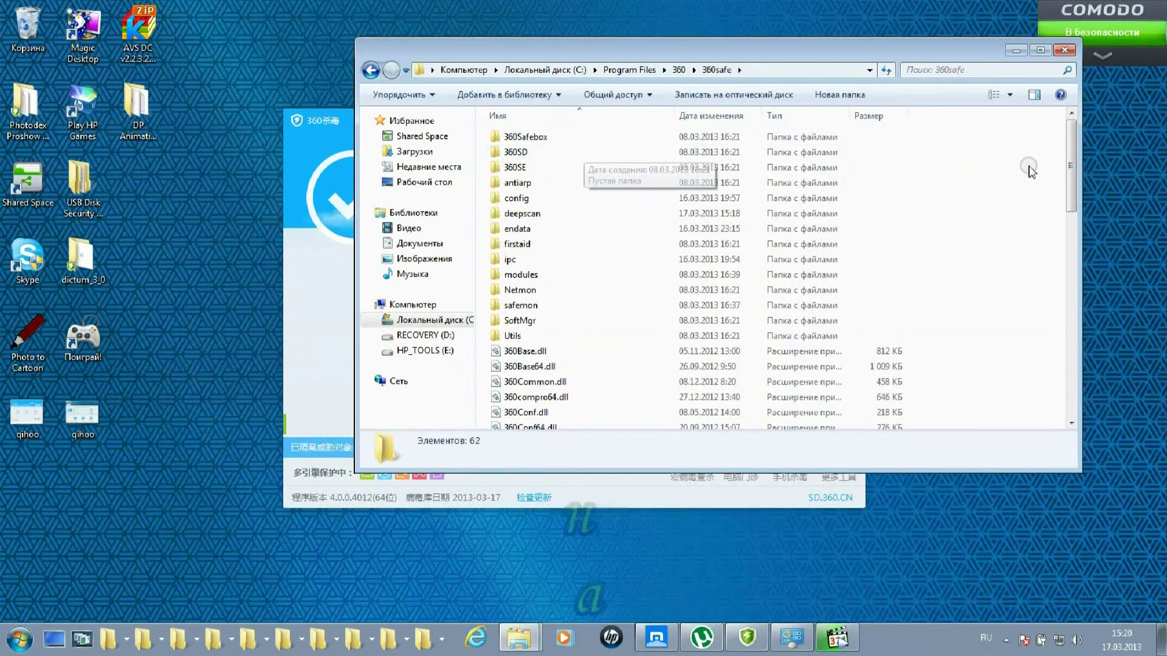
left_click(1072, 139)
left_click_drag(1073, 140, 1111, 355)
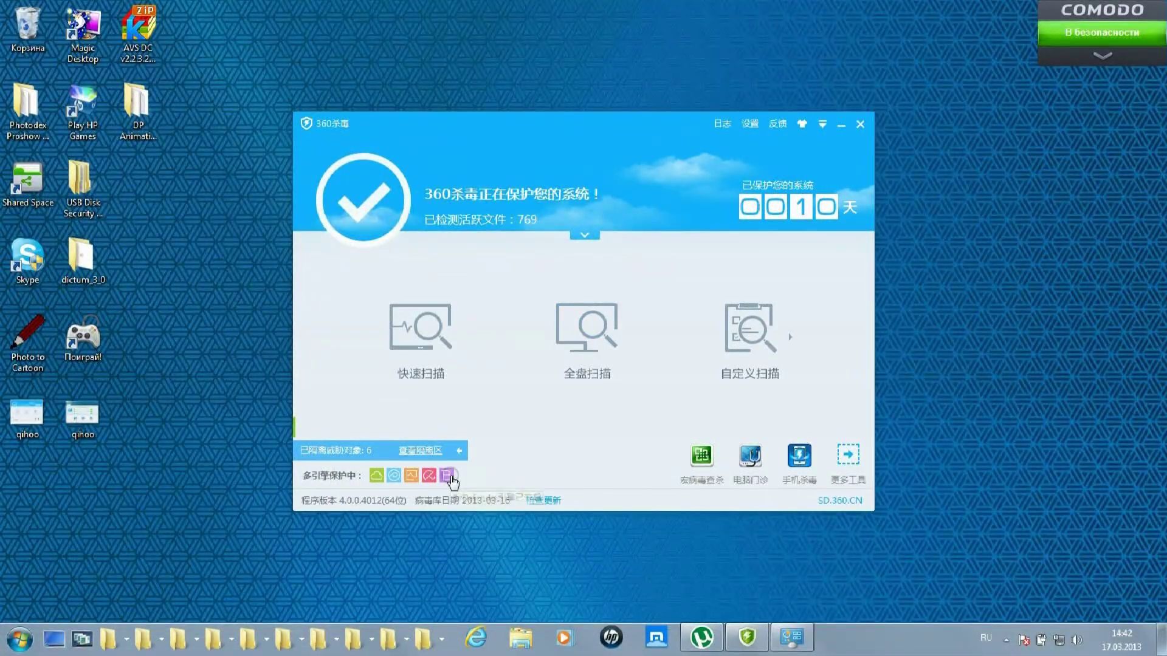
Update the virus databases of the BitDefender and Avira (小红伞) engines from their engine details.
left_click(447, 478)
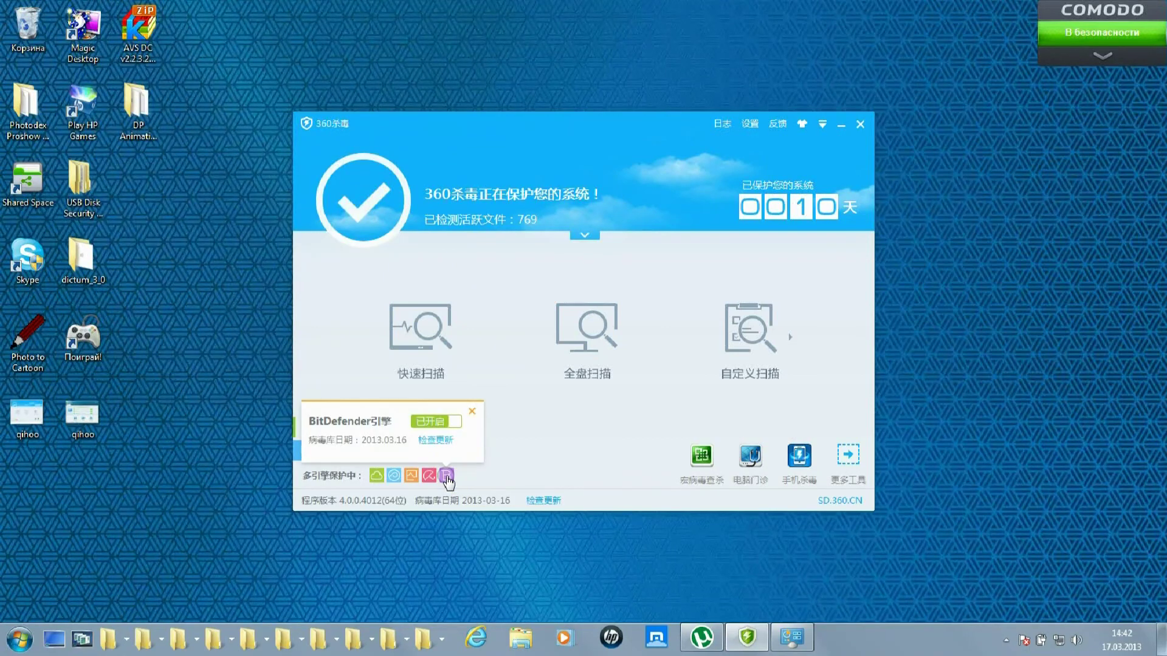
left_click(443, 440)
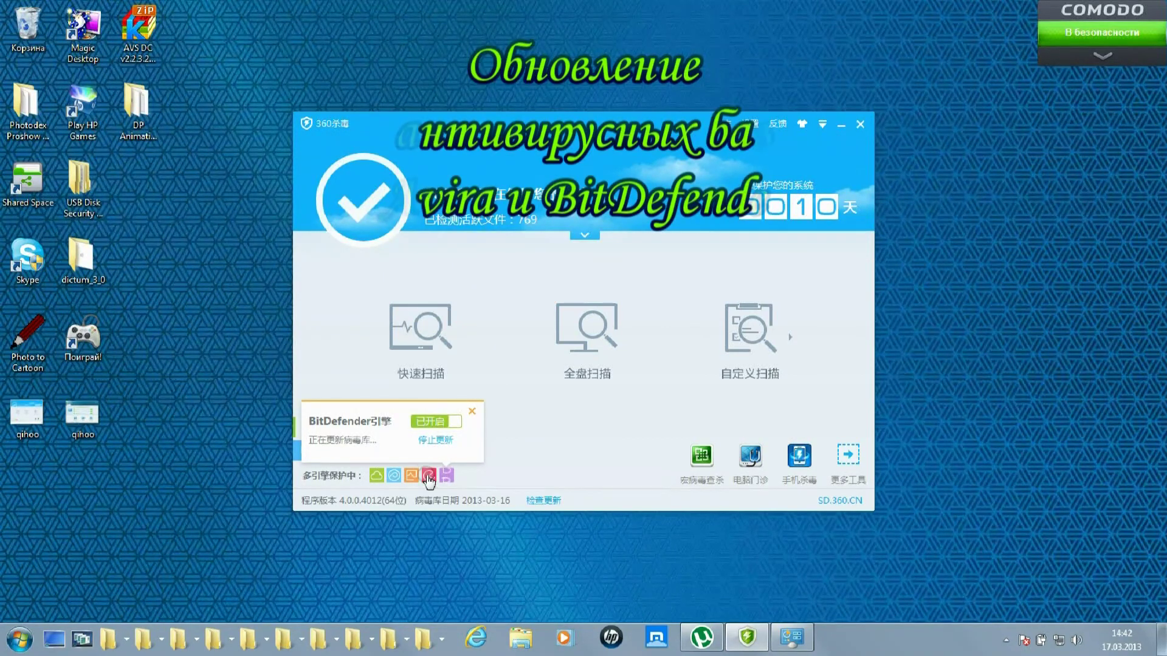
left_click(429, 479)
left_click(435, 440)
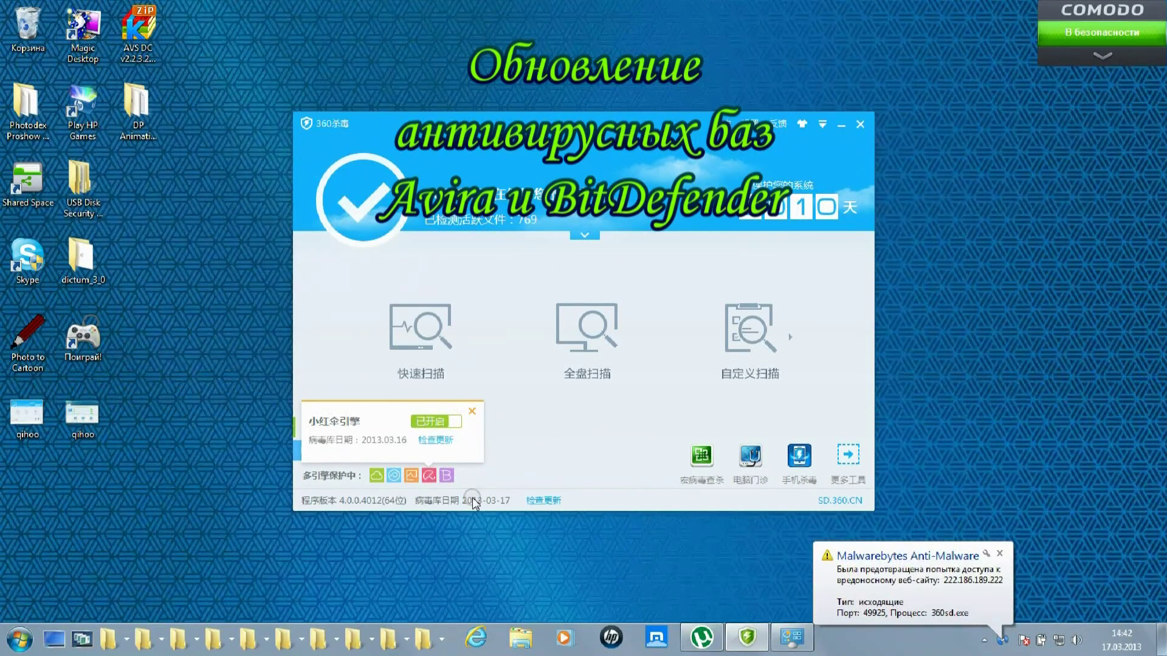
mouse_move(448, 480)
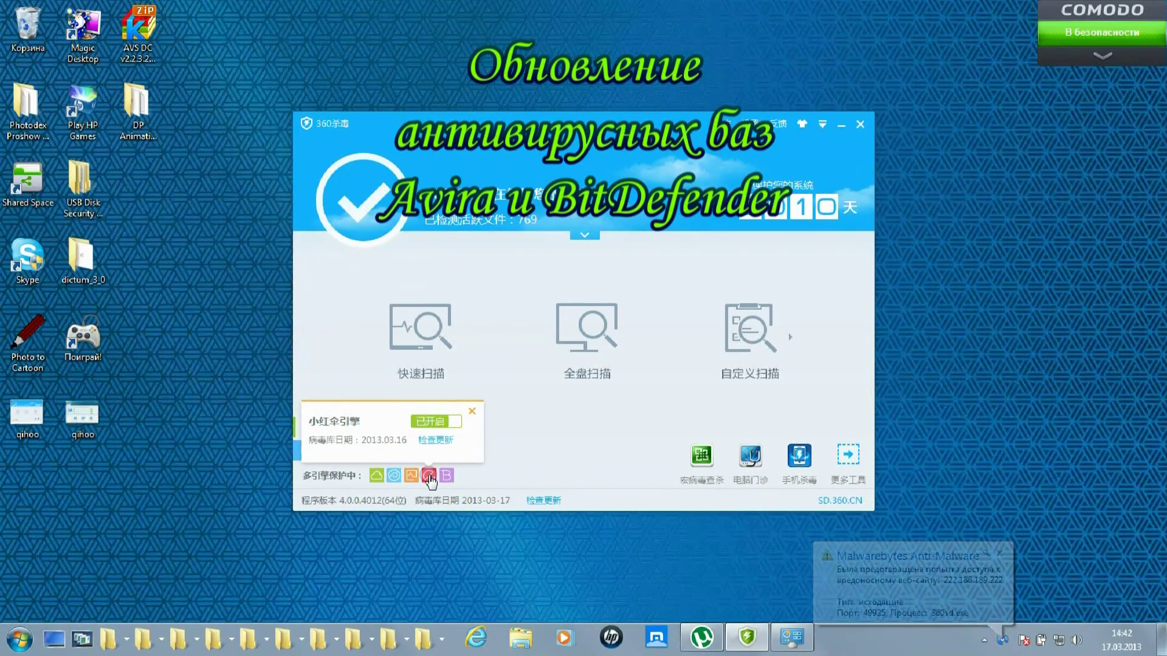
Check twice for program and virus database updates (检查更新), close the update window and allow KSafeTray.exe through the COMODO firewall.
left_click(544, 500)
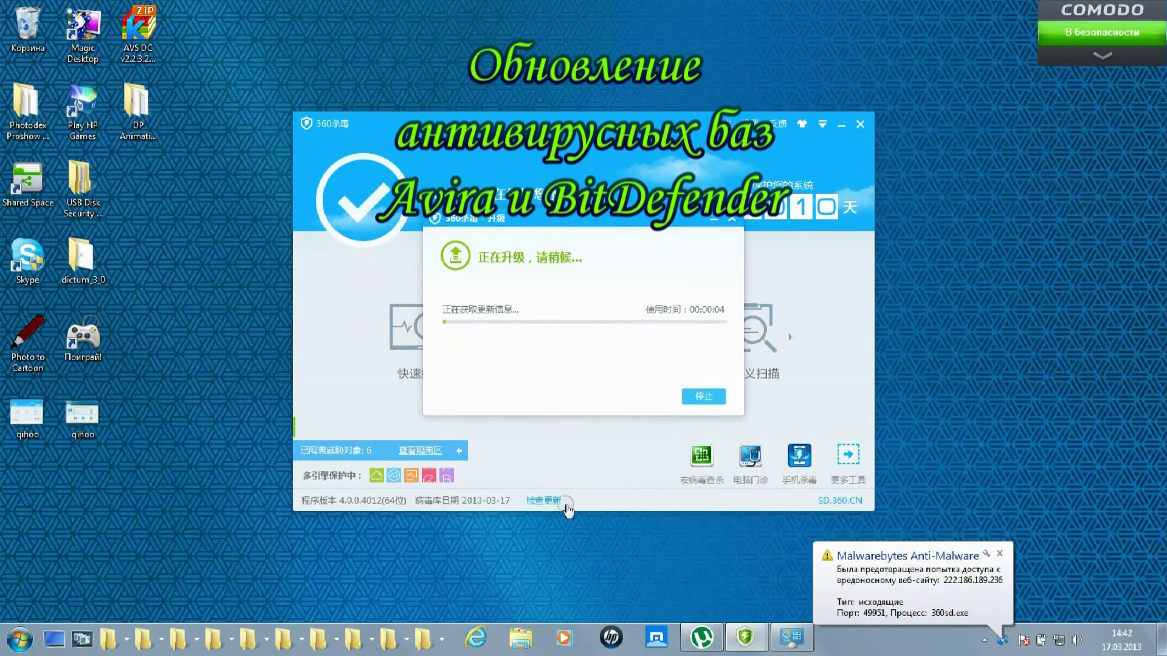
left_click(1000, 553)
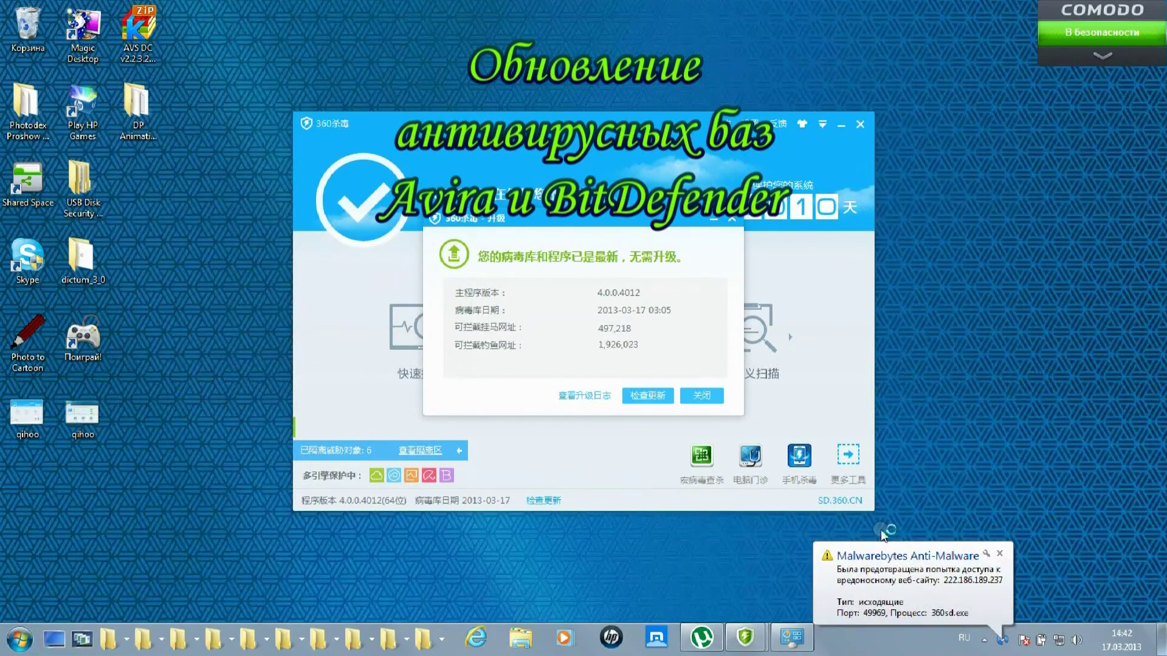
left_click(1001, 554)
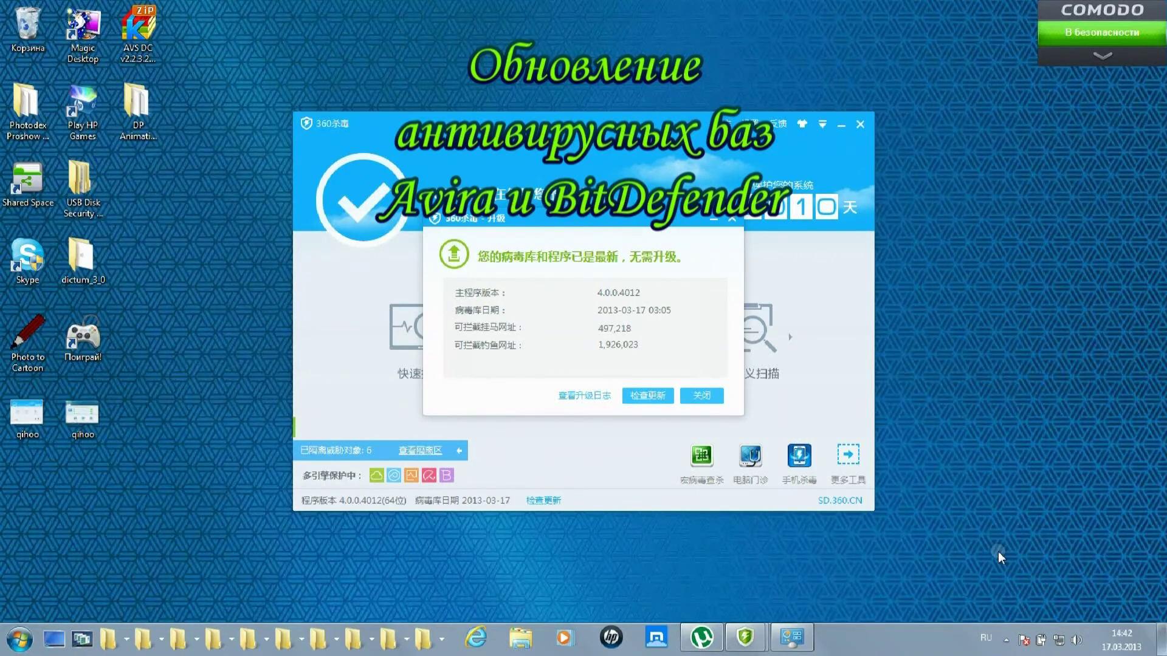
left_click(657, 402)
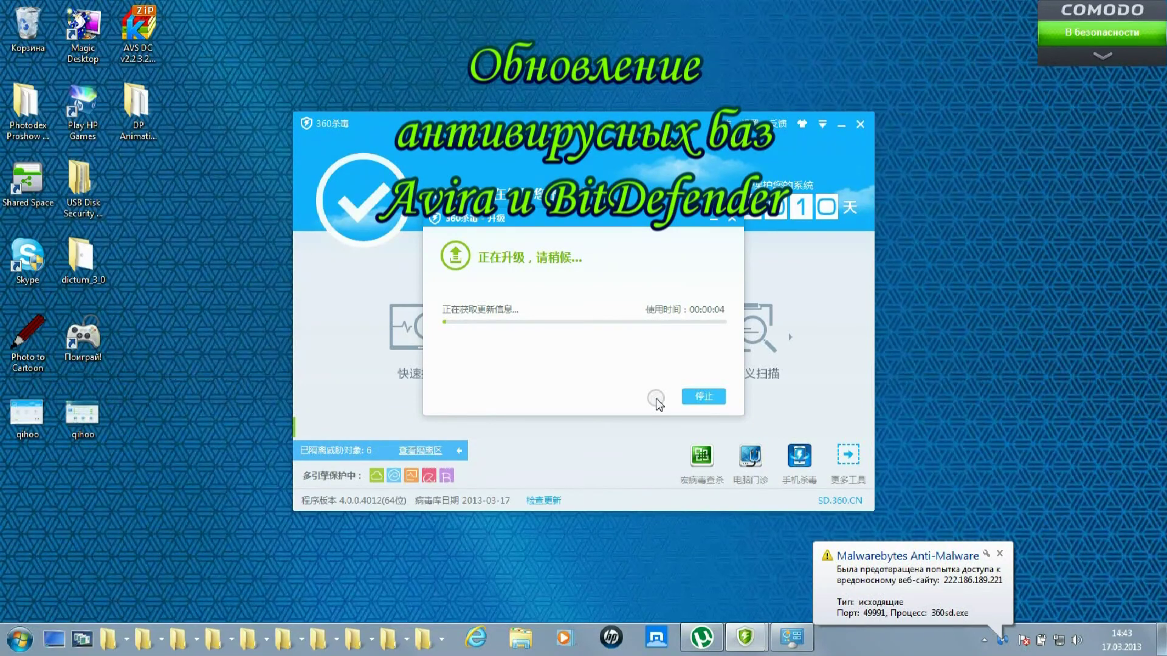
left_click(1000, 553)
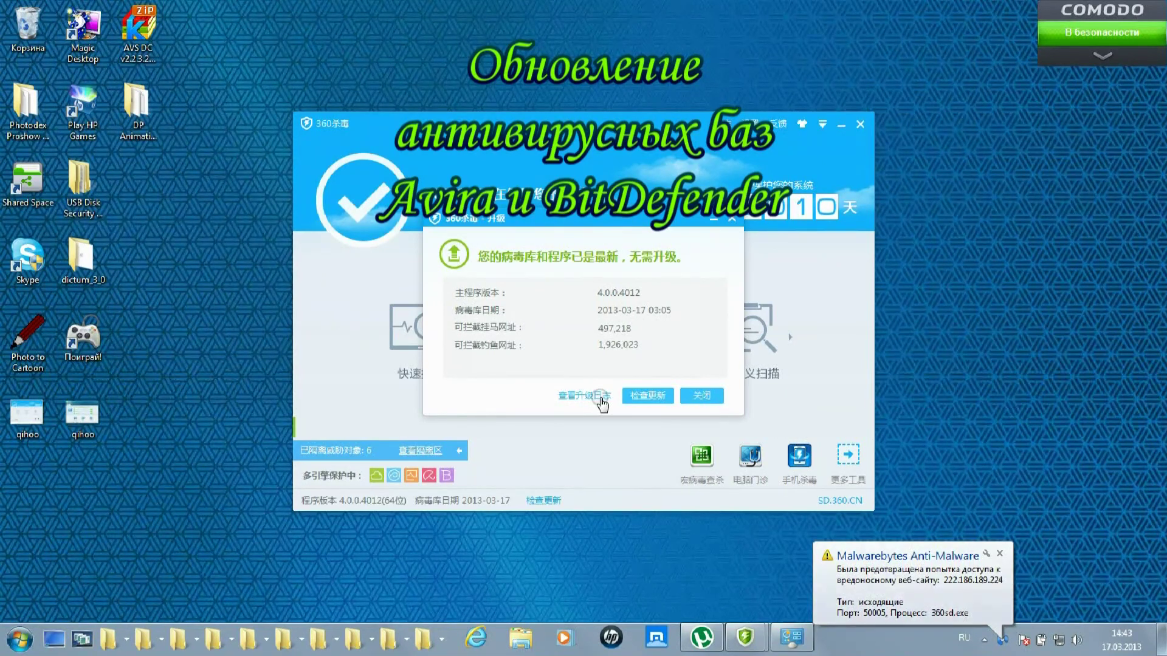
left_click(732, 220)
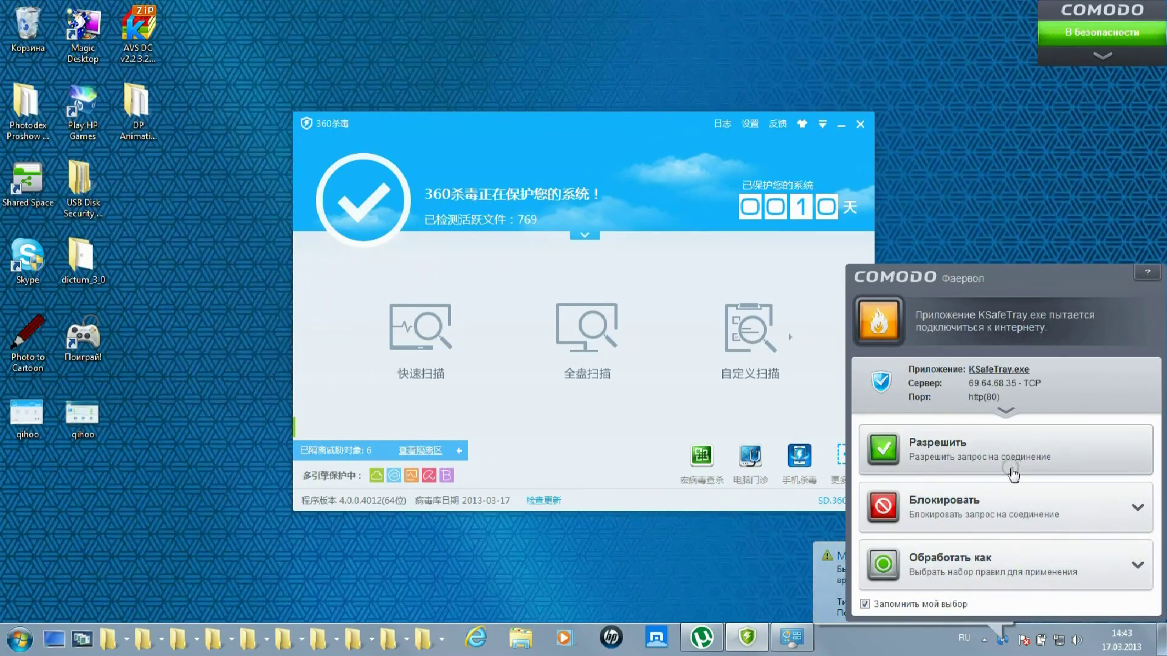
left_click(1011, 457)
left_click(859, 146)
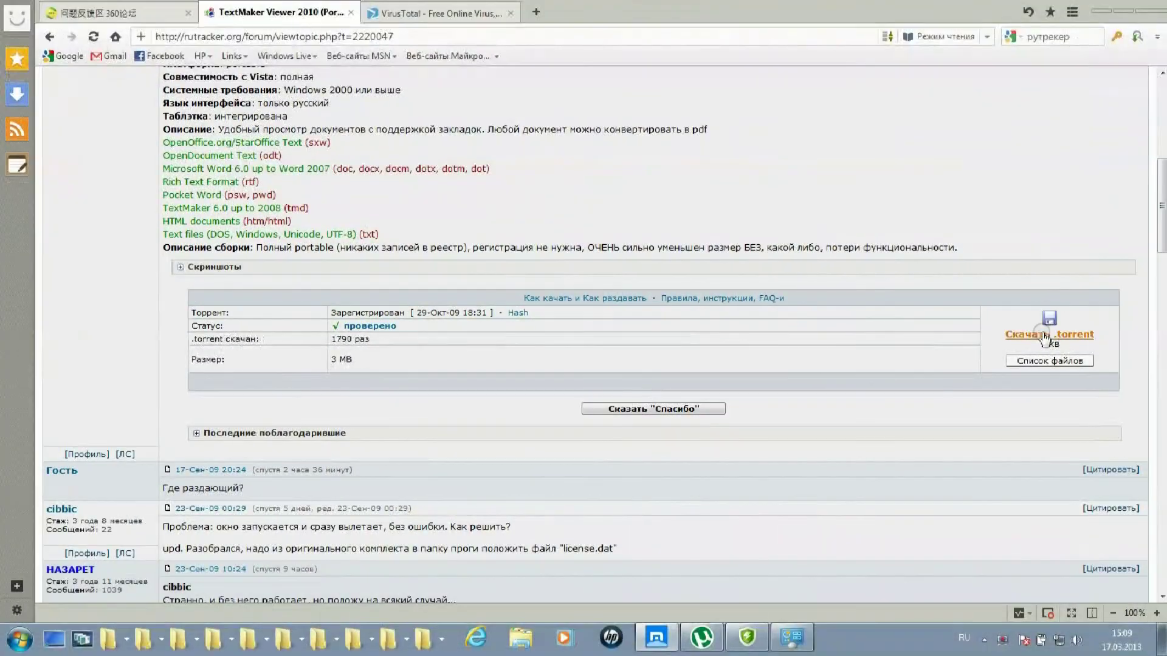
Download the TextMaker Viewer 2010 .torrent from the rutracker page, open it in µTorrent and start the Portable SoftMaker Viewer 2010 download.
left_click(1044, 336)
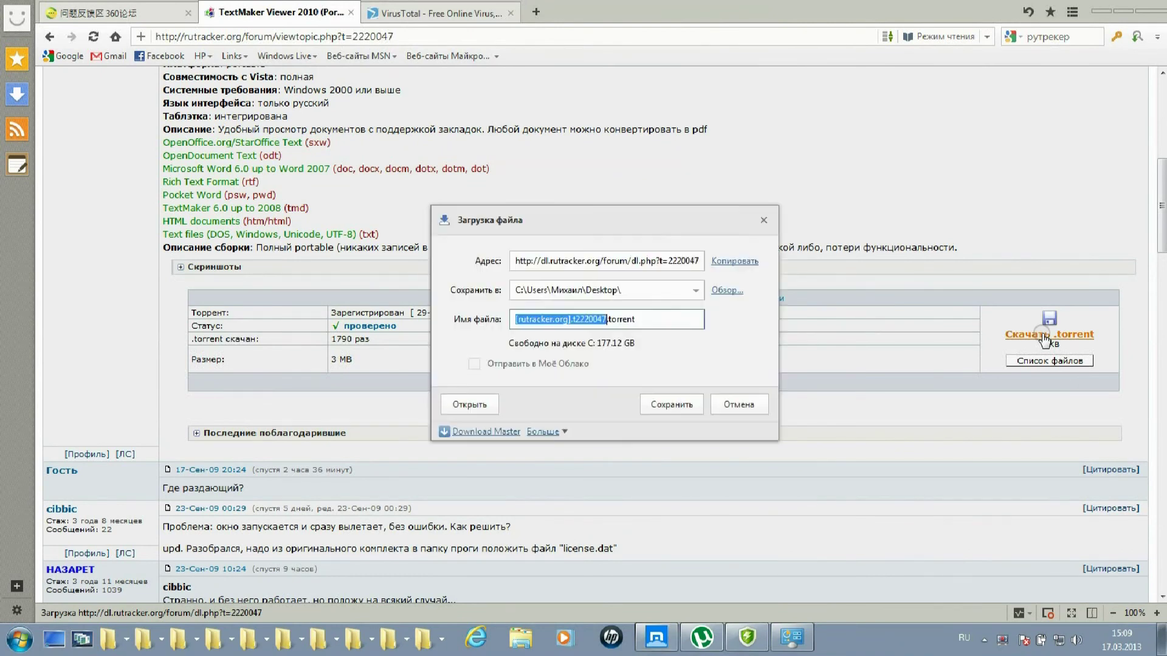
left_click(471, 404)
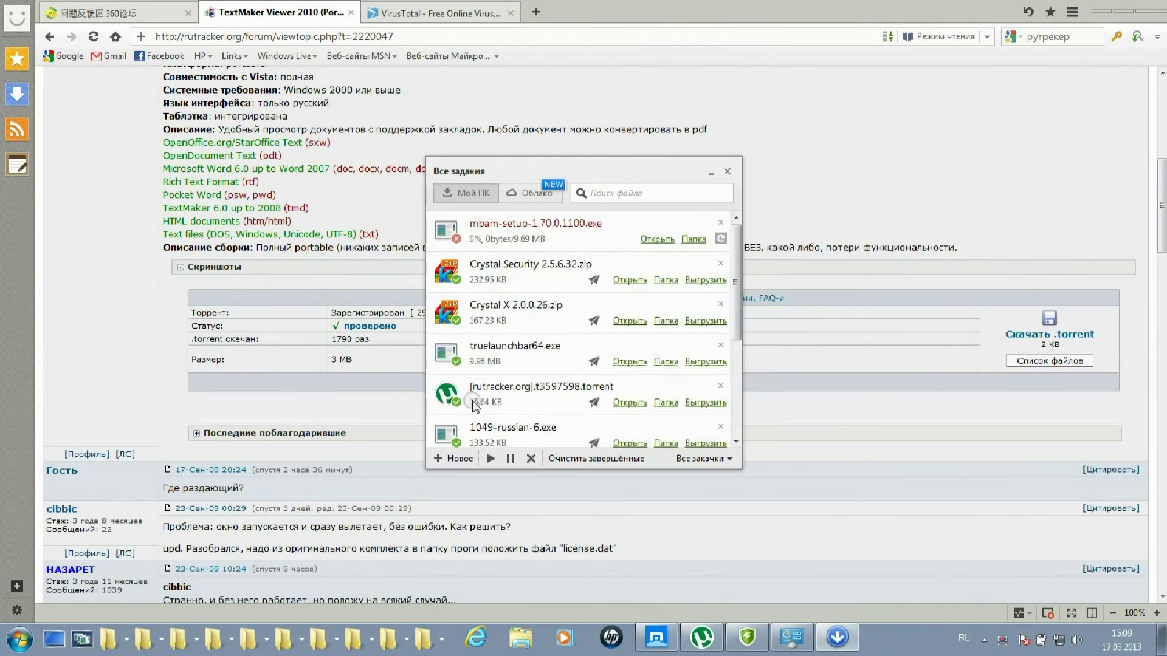
double_click(479, 402)
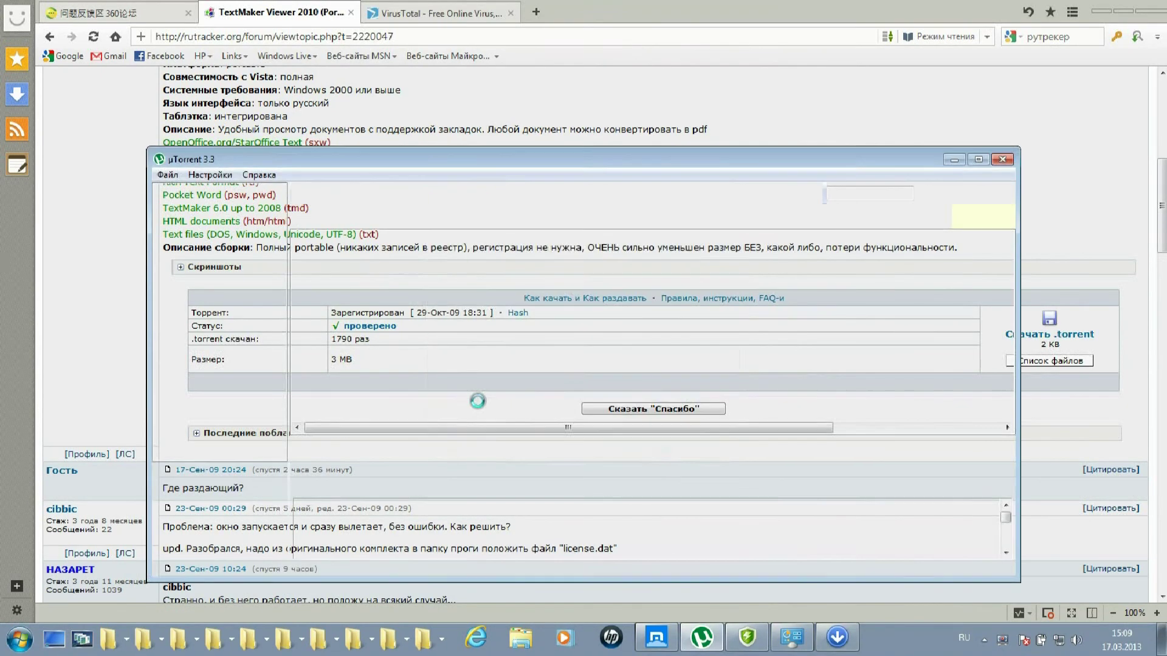
left_click(743, 429)
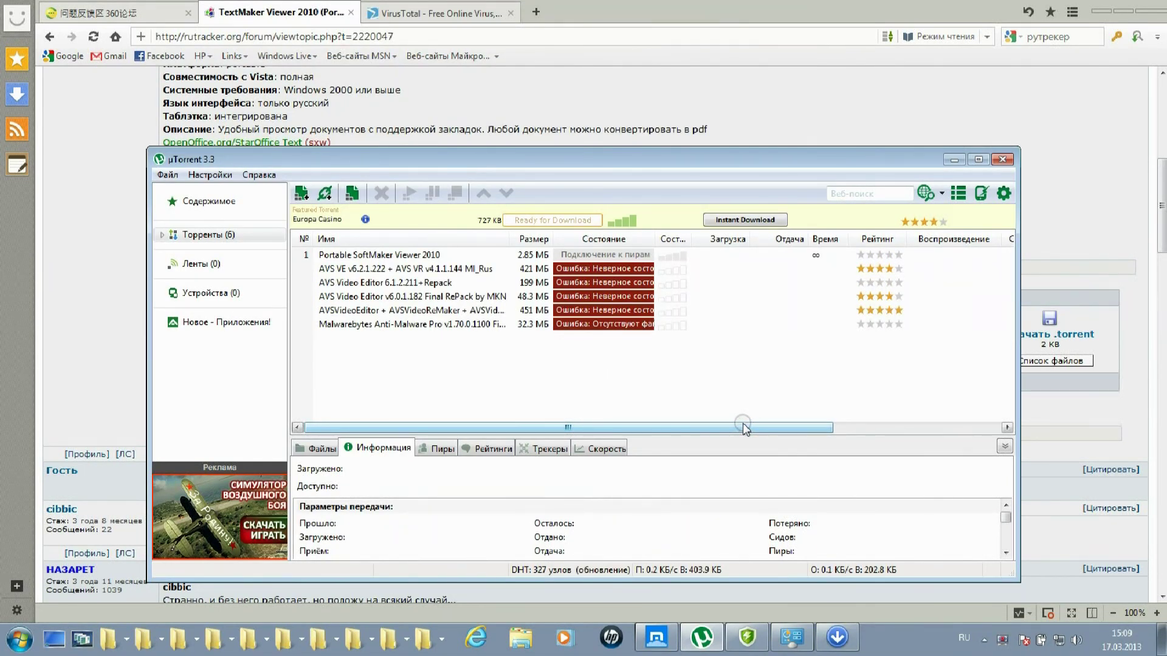
Minimize the µTorrent and browser windows and close the download list (Все задания) to expose the antivirus window.
left_click(954, 159)
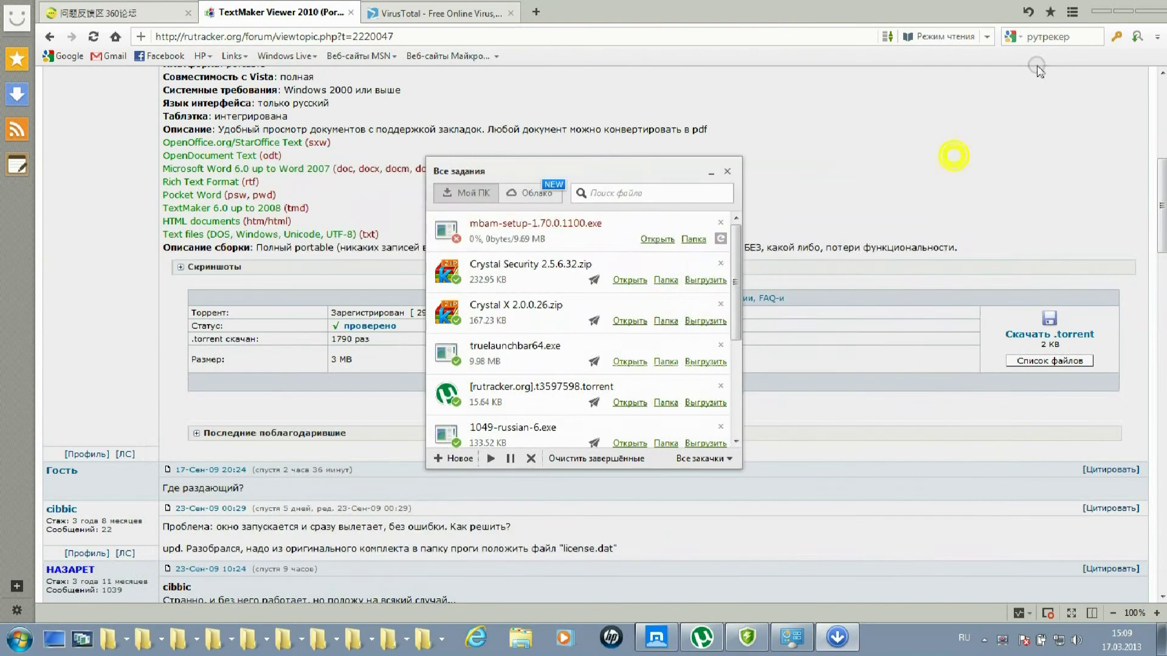
left_click(1101, 12)
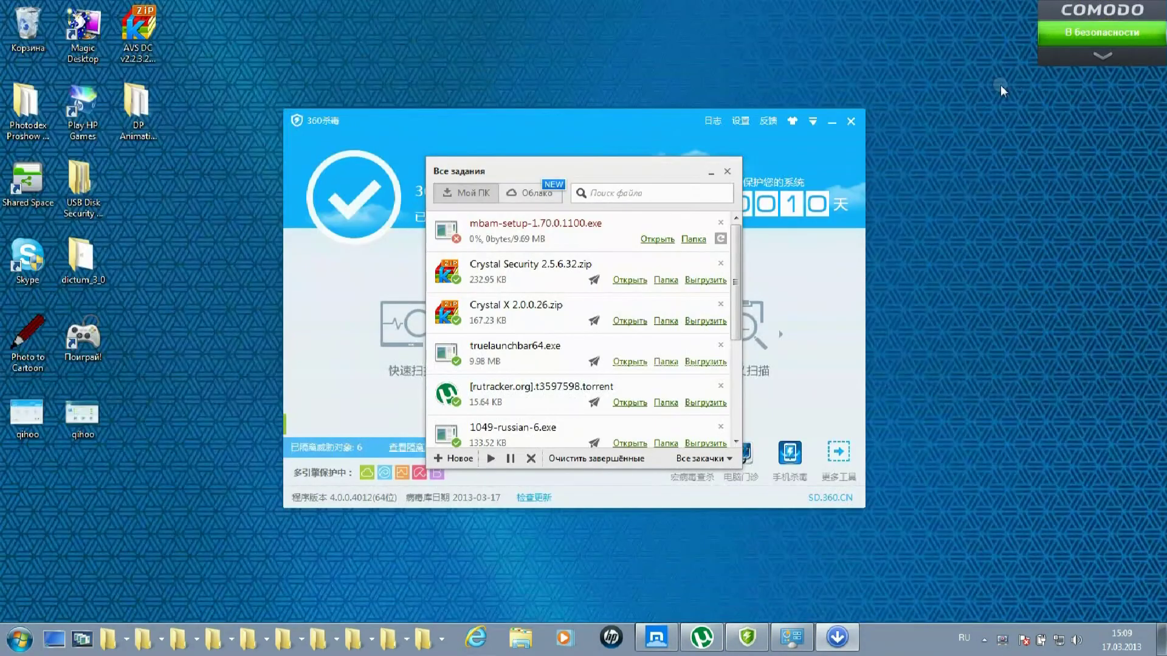
left_click(728, 172)
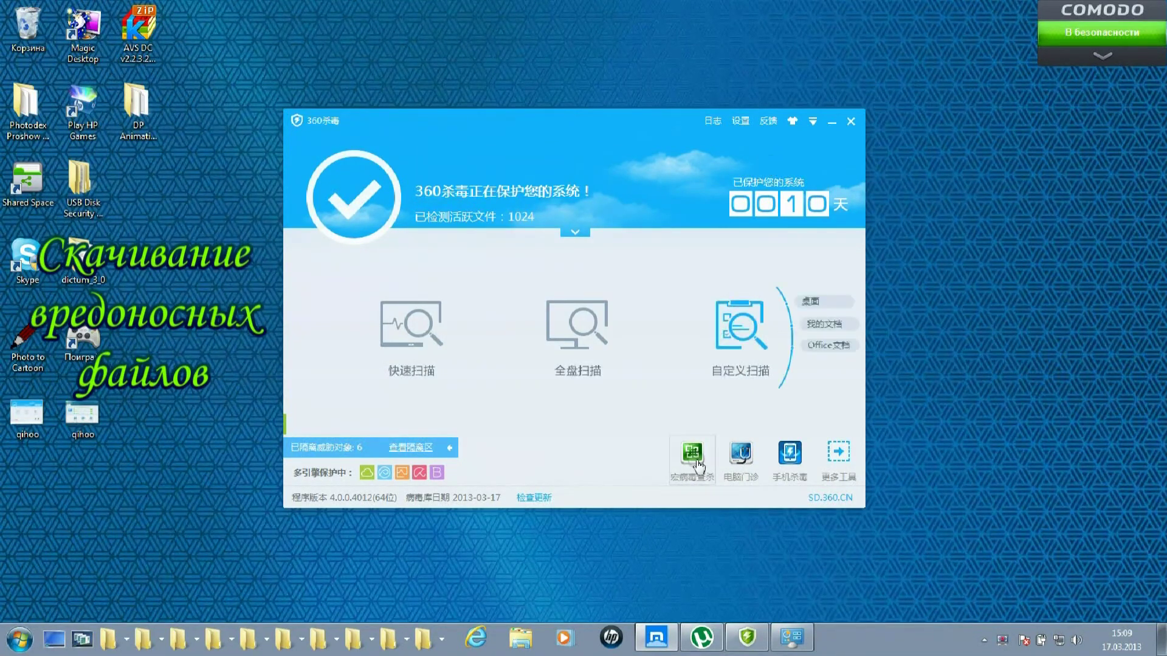
Check the Portable SoftMaker Viewer 2010 download progress in µTorrent twice and dismiss the Malwarebytes Anti-Malware notification in between.
left_click(703, 637)
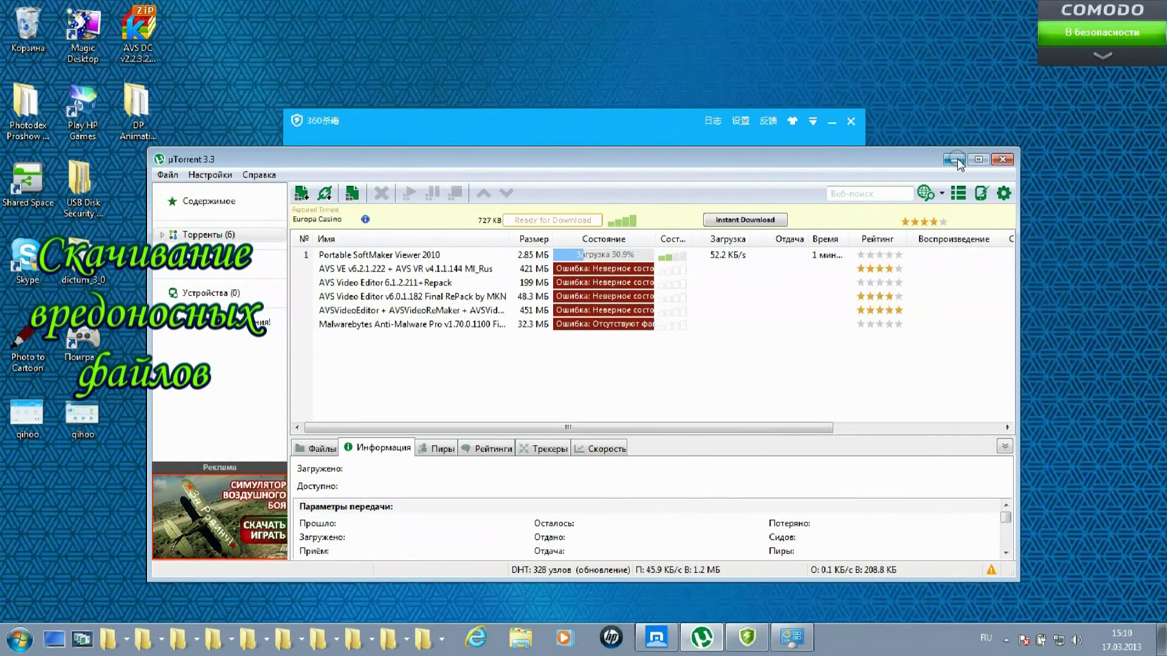
left_click(954, 159)
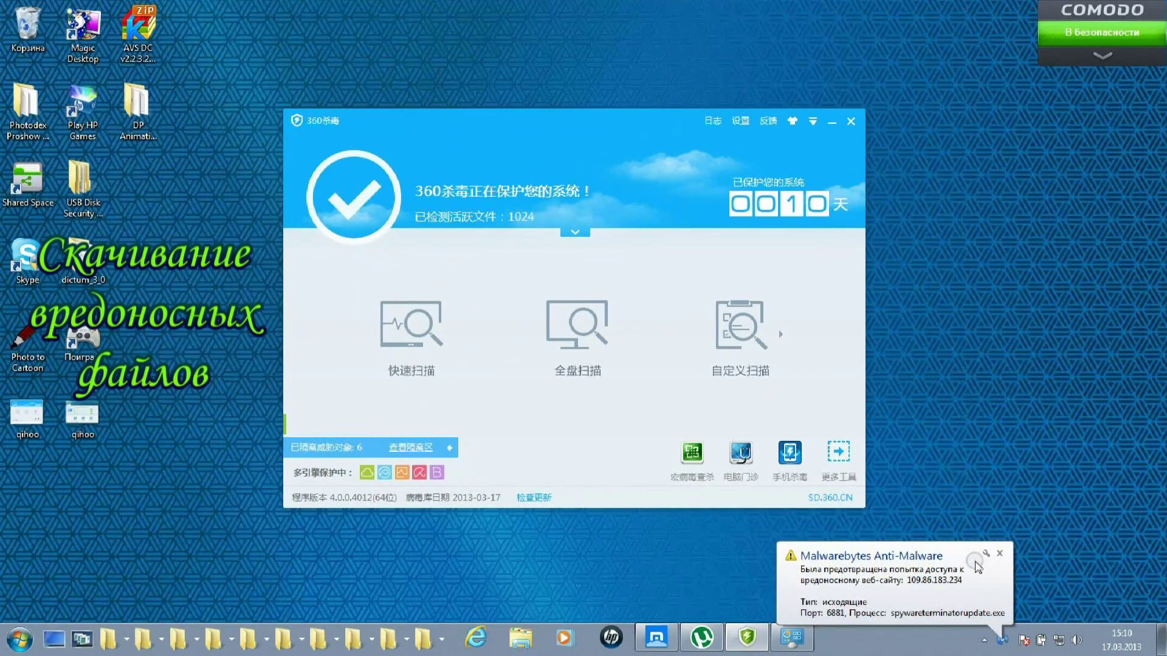
left_click(999, 554)
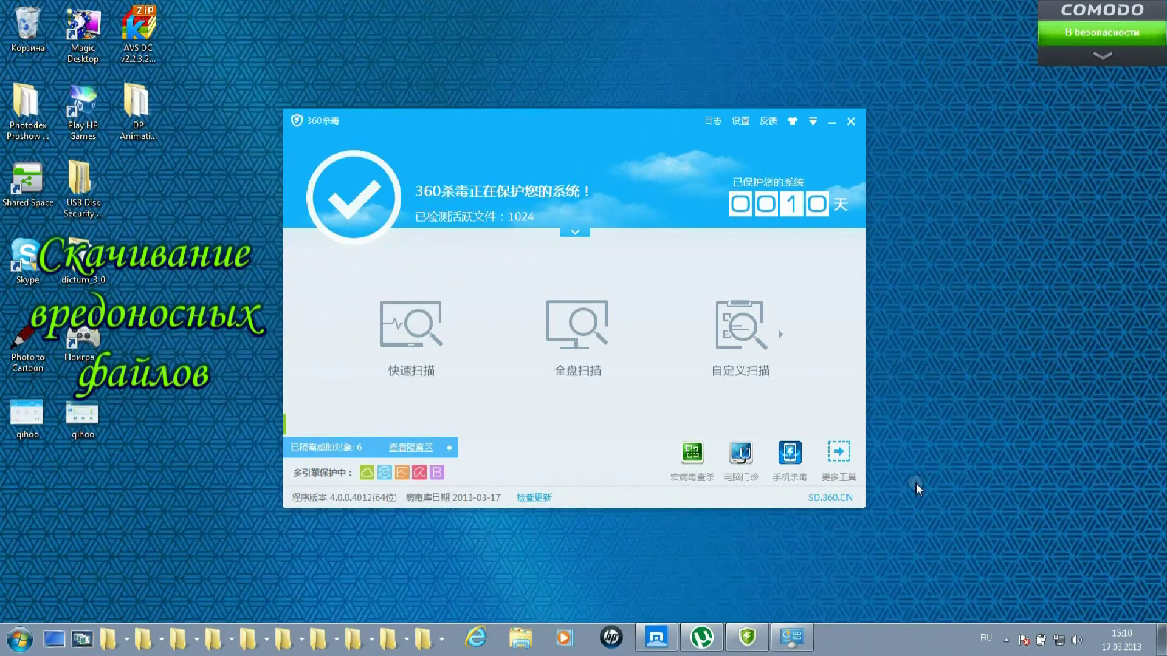
left_click(704, 633)
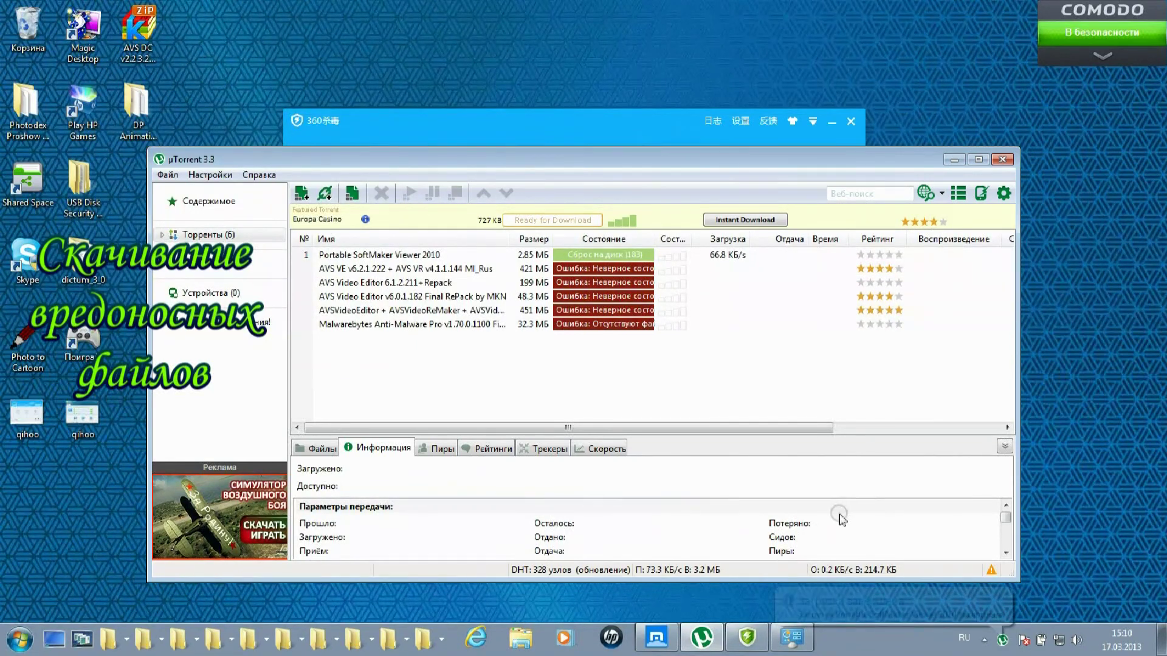
left_click(952, 160)
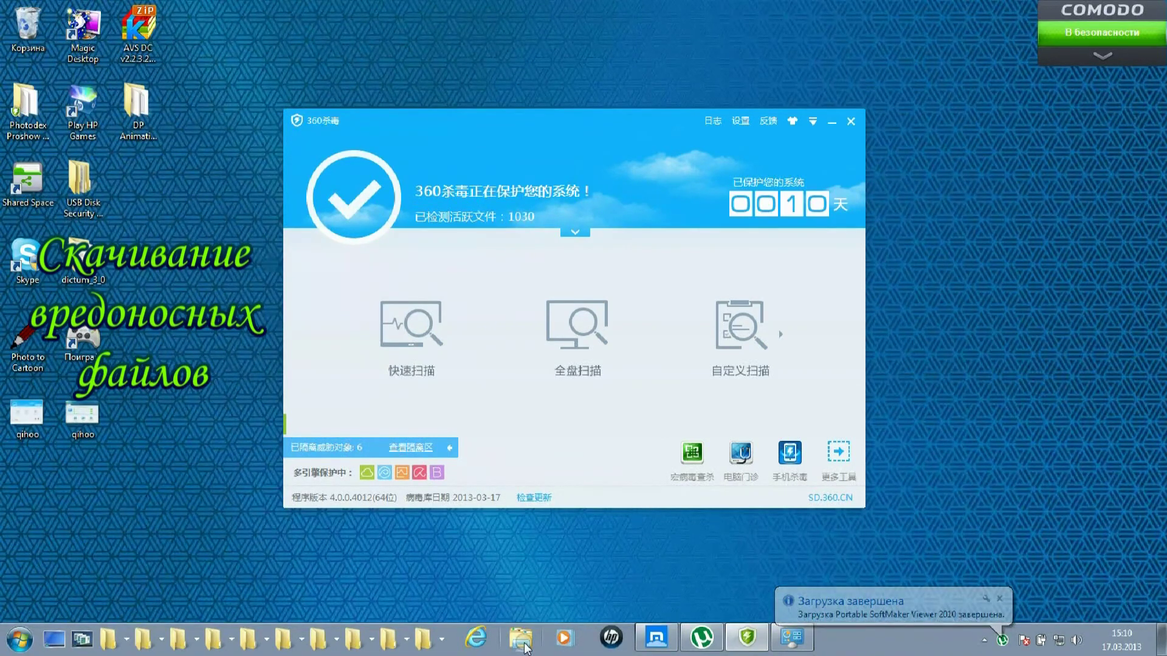
Browse to the Программы folder inside Загрузки and acknowledge the 360杀毒 virus alerts for tvres10.dll and TmViewer.exe.
left_click(523, 641)
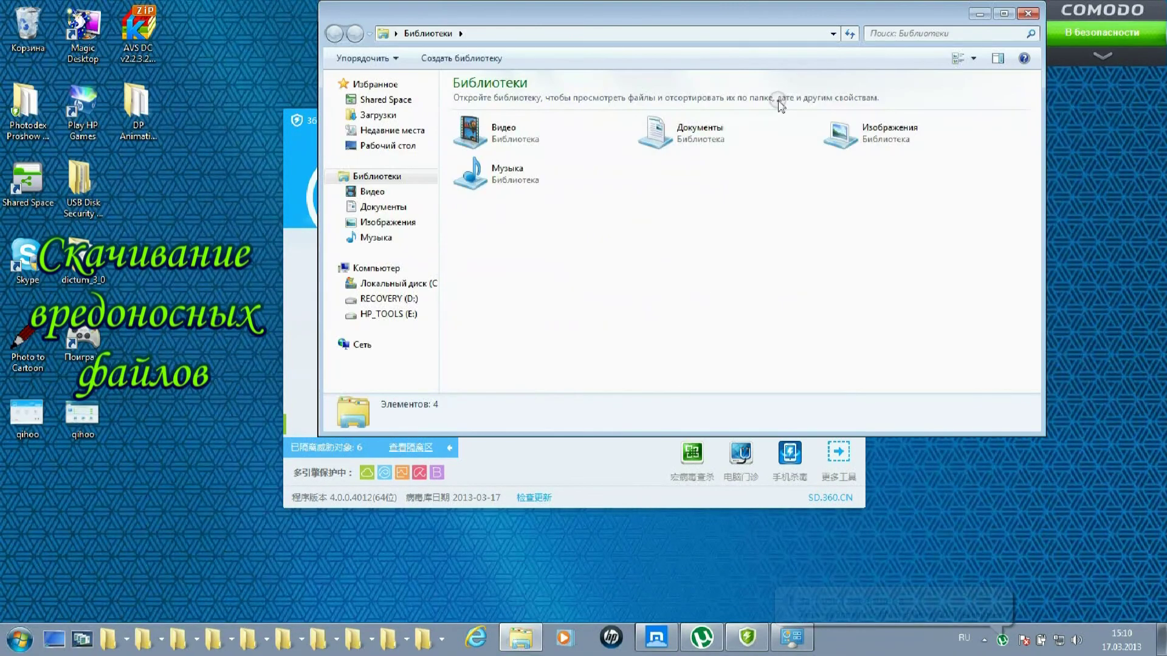
left_click(383, 121)
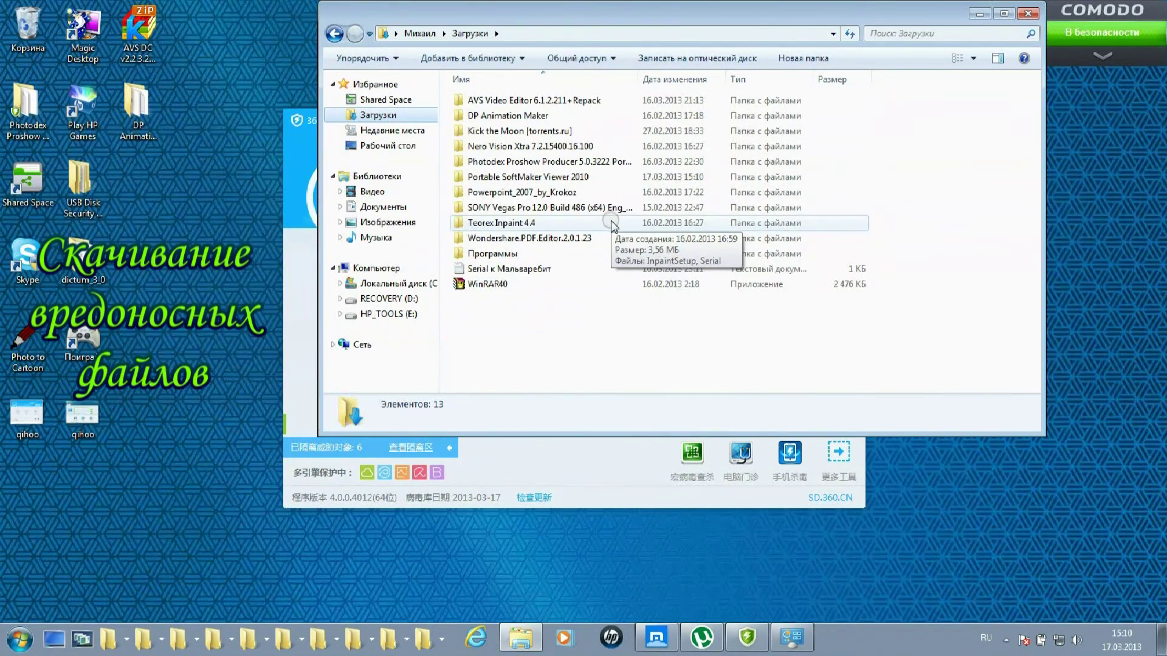
double_click(559, 254)
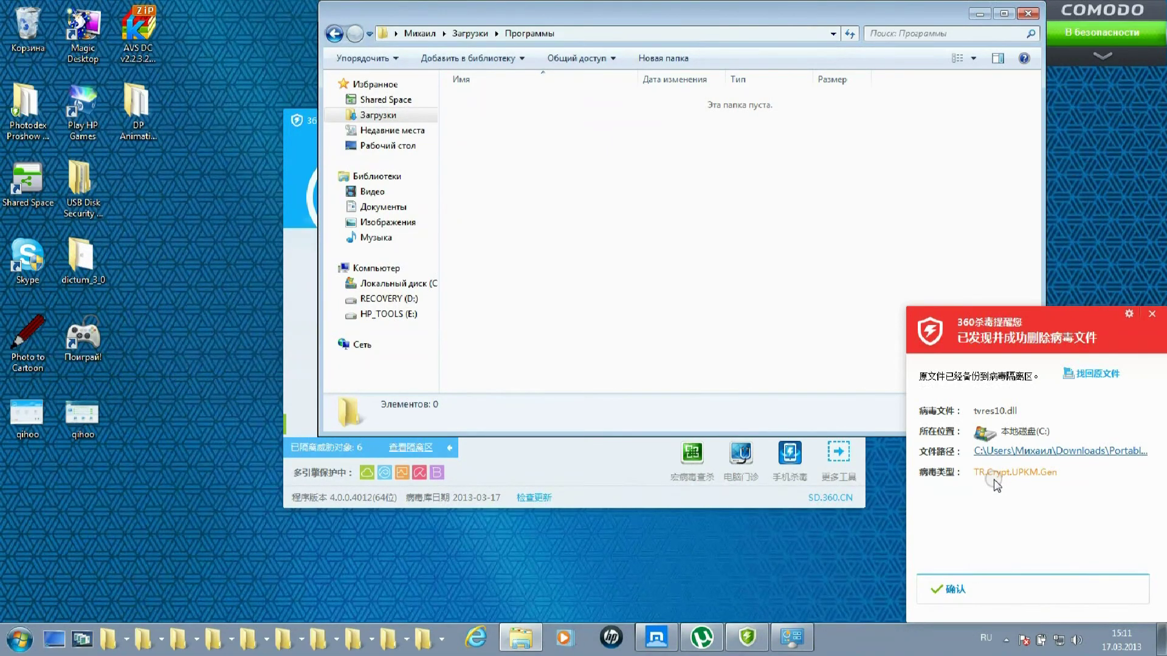
left_click(955, 594)
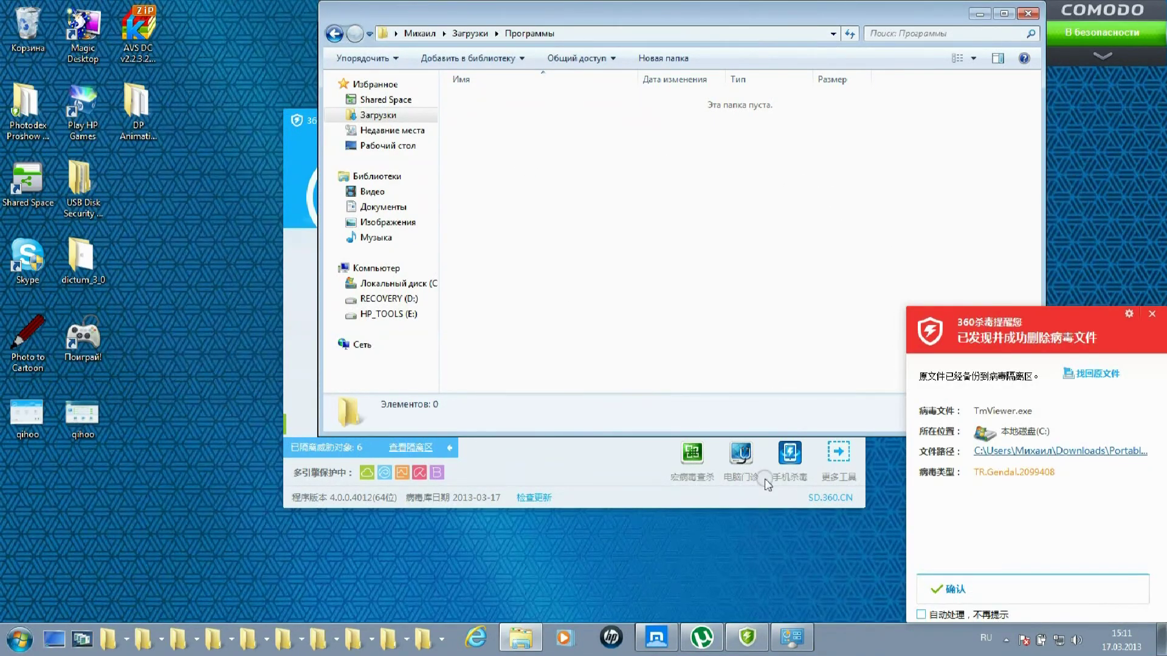
left_click(952, 594)
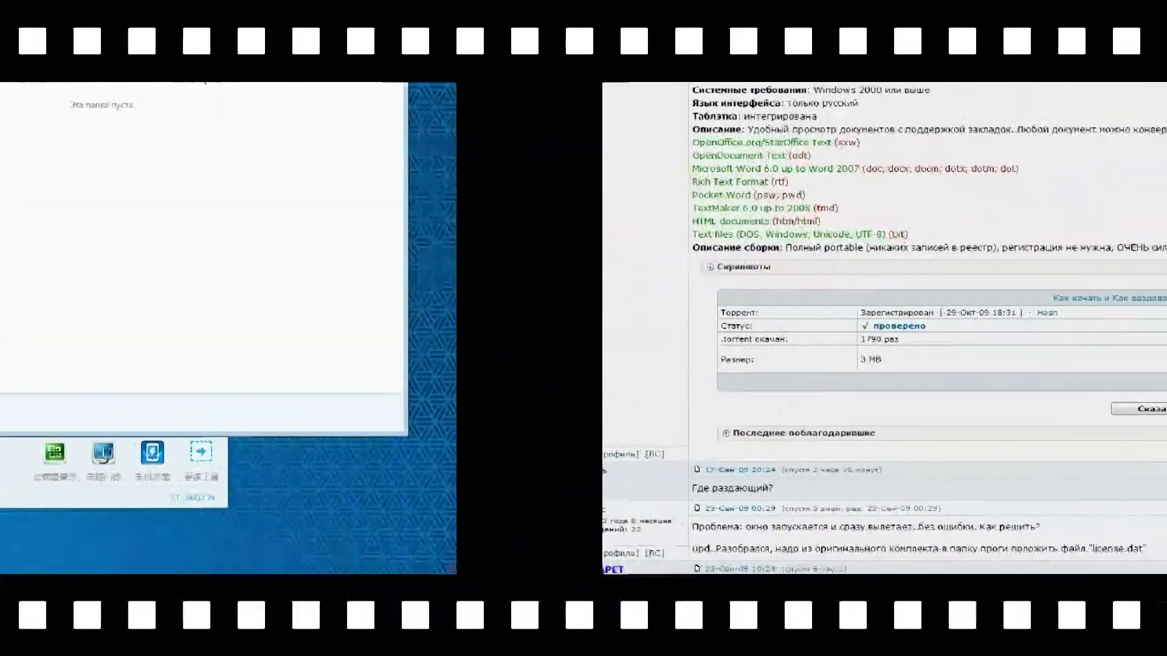
Enlarge and examine the VirusTotal results image in the last post of the TextMaker Viewer 2010 forum topic.
scroll(596, 323, "down", 15)
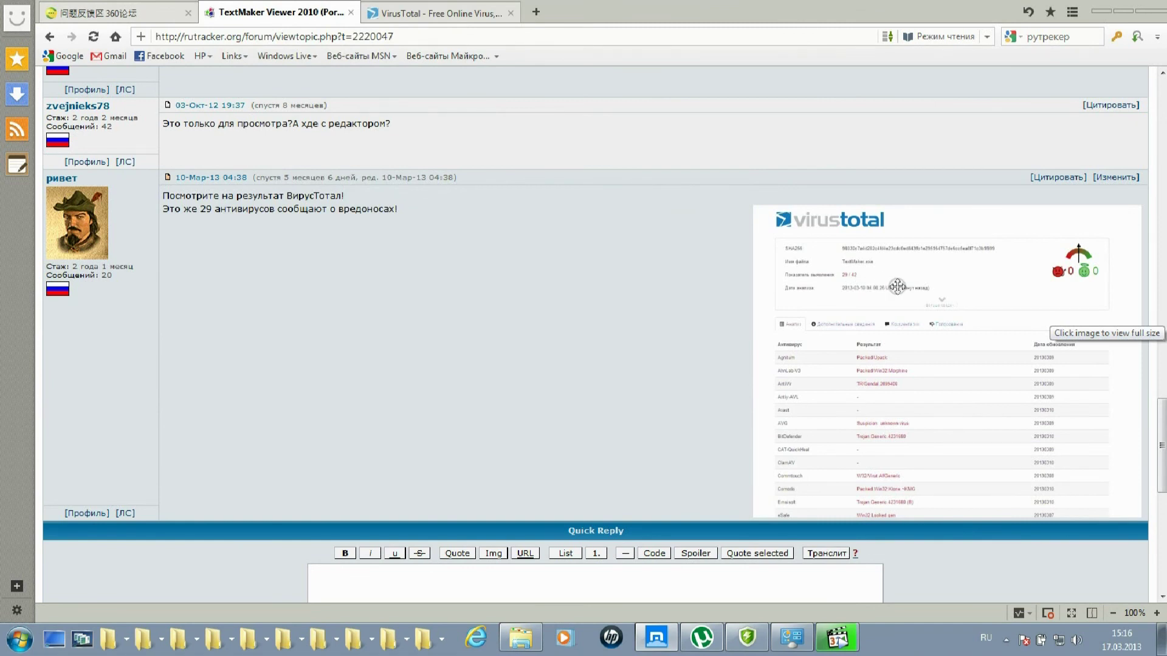
left_click(975, 285)
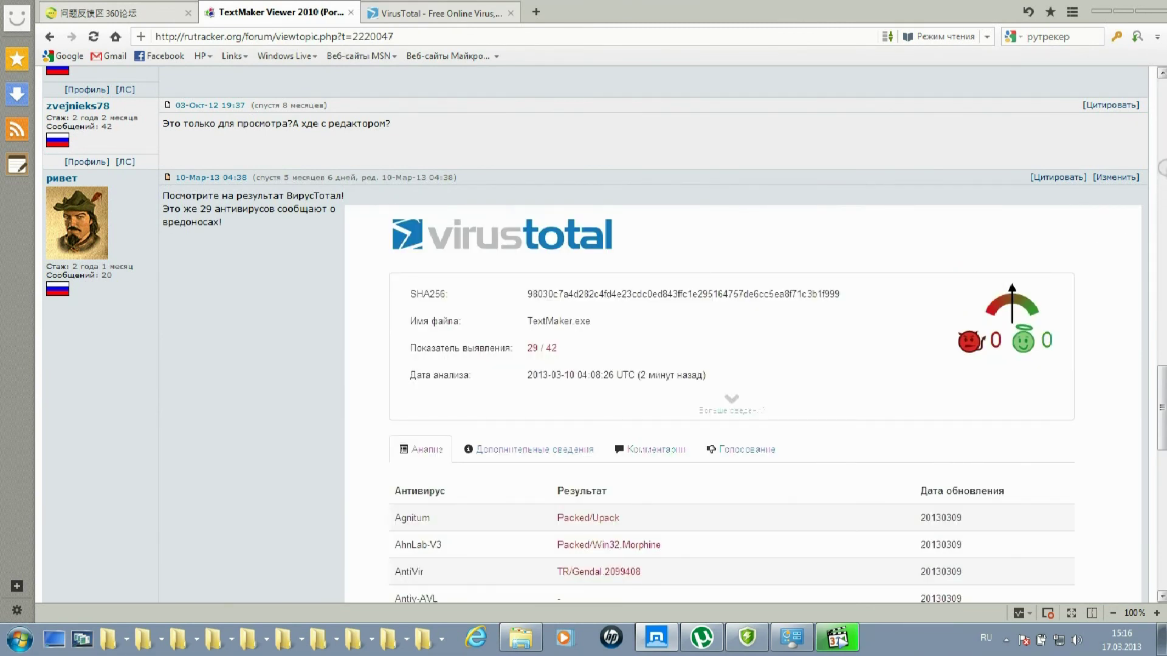
left_click_drag(1163, 378, 1162, 341)
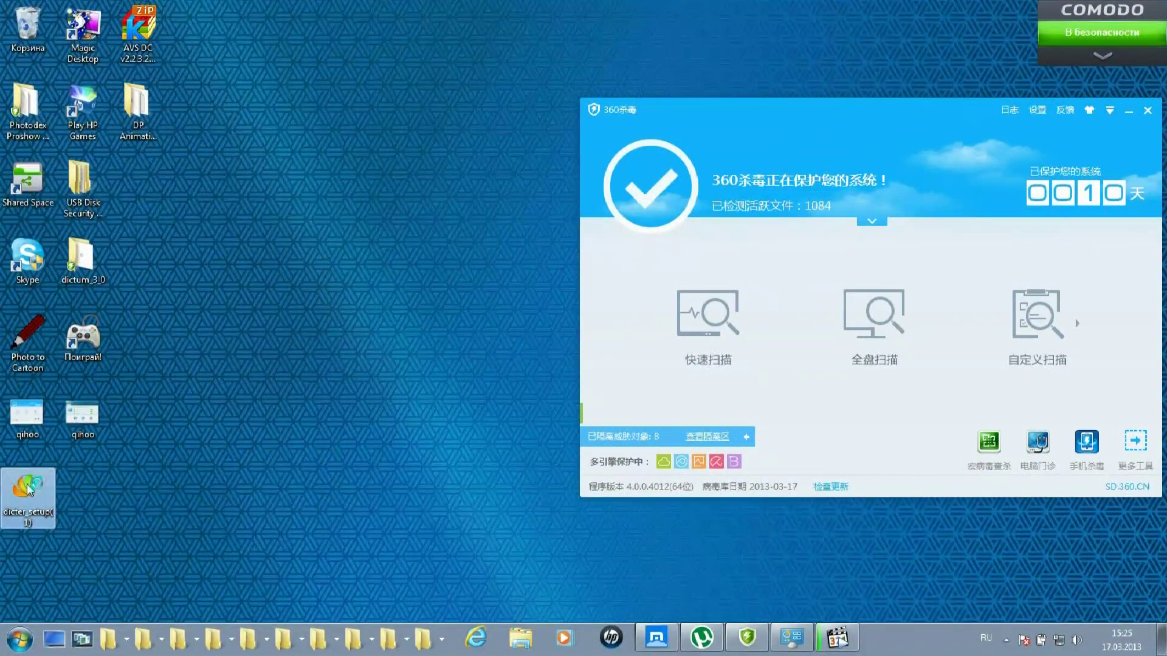
Launch dicter_setup(1).exe, let it and DicterSetup.exe run unrestricted in COMODO, allow its internet connection and close the Spyware Terminator notice.
mouse_move(28, 488)
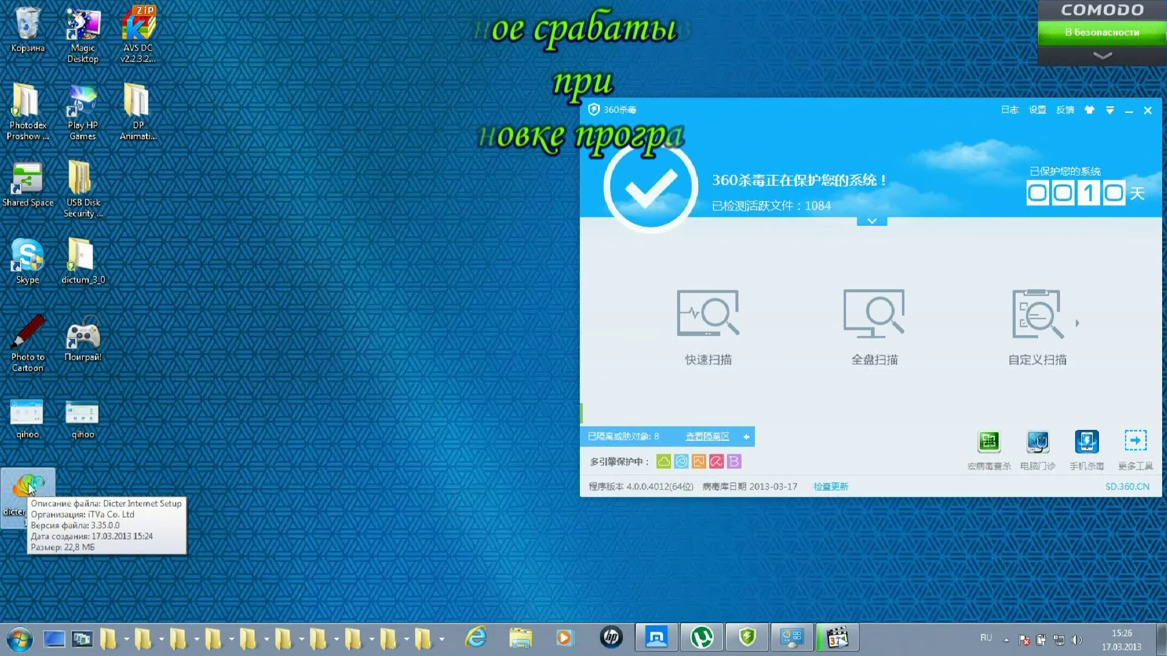
double_click(28, 488)
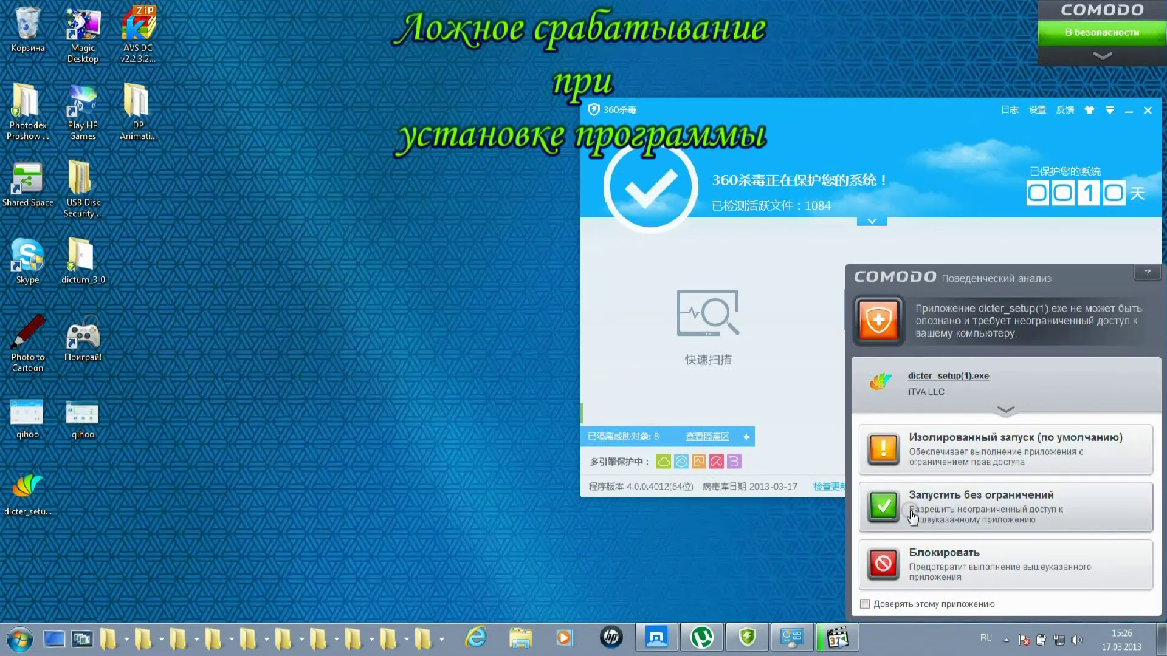
left_click(943, 503)
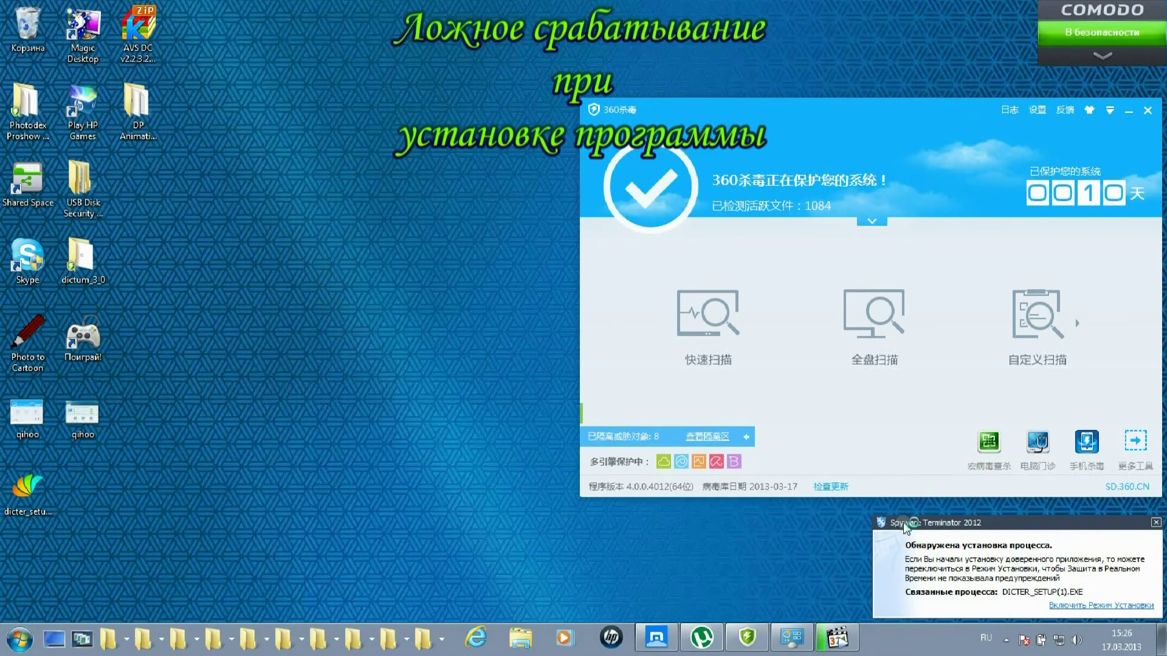
left_click(1156, 522)
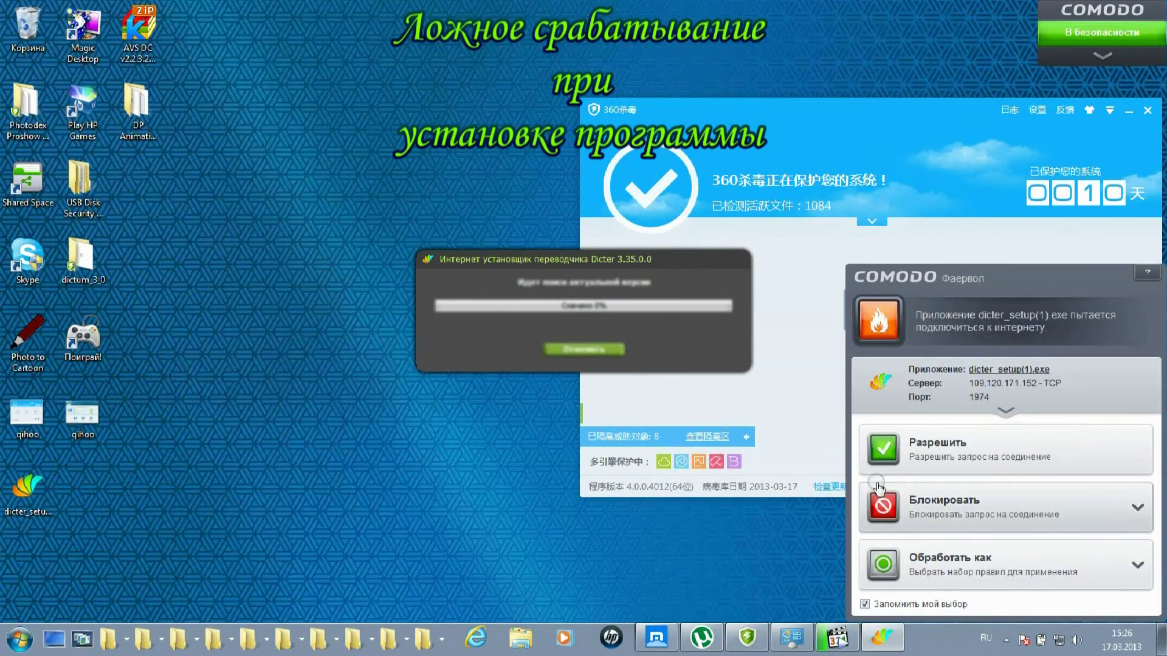
left_click(948, 457)
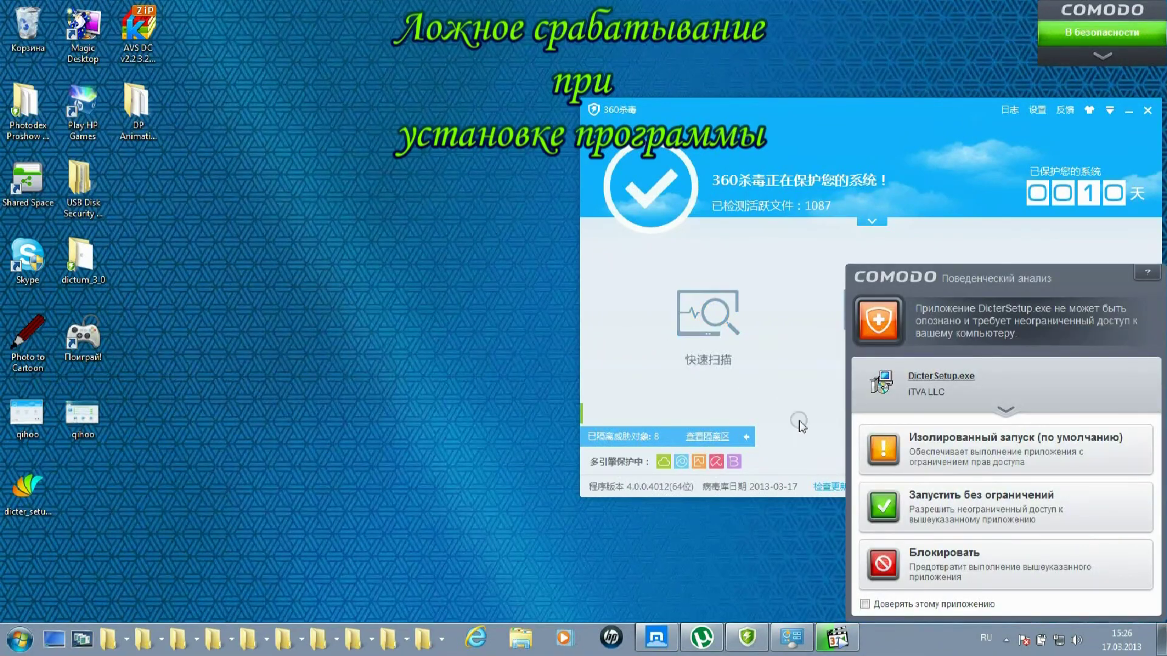
left_click(927, 512)
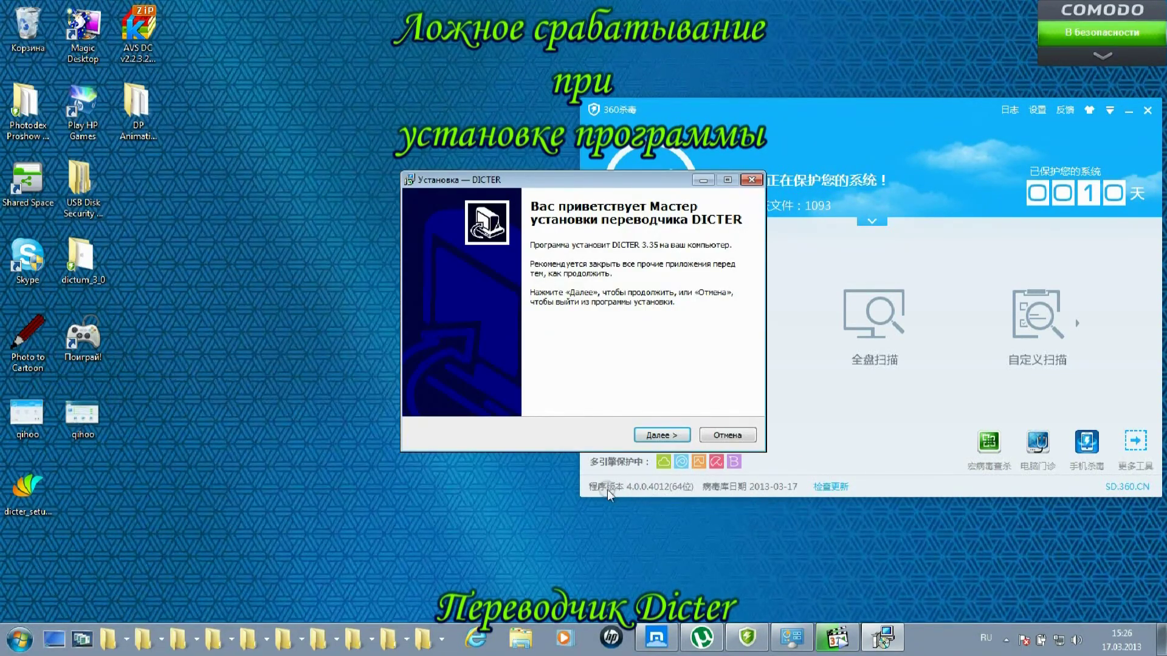
Accept the DICTER licence agreement, choose Настройка параметров and clear the option that makes Яндекс the browser home page.
left_click(654, 436)
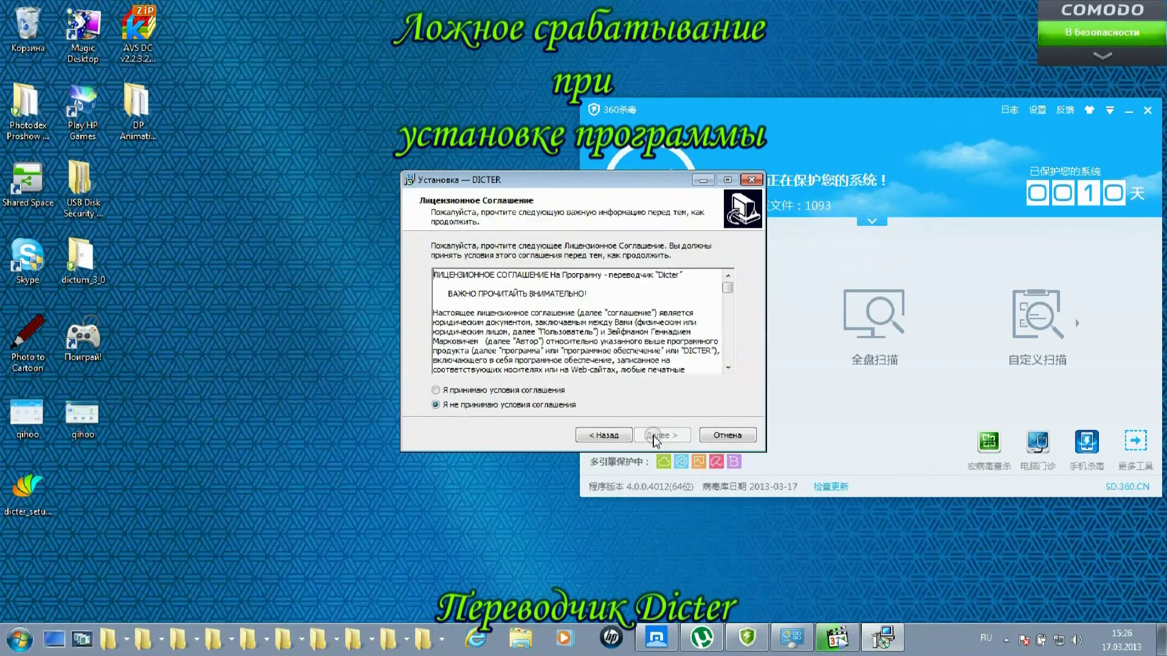
left_click(436, 390)
left_click(664, 436)
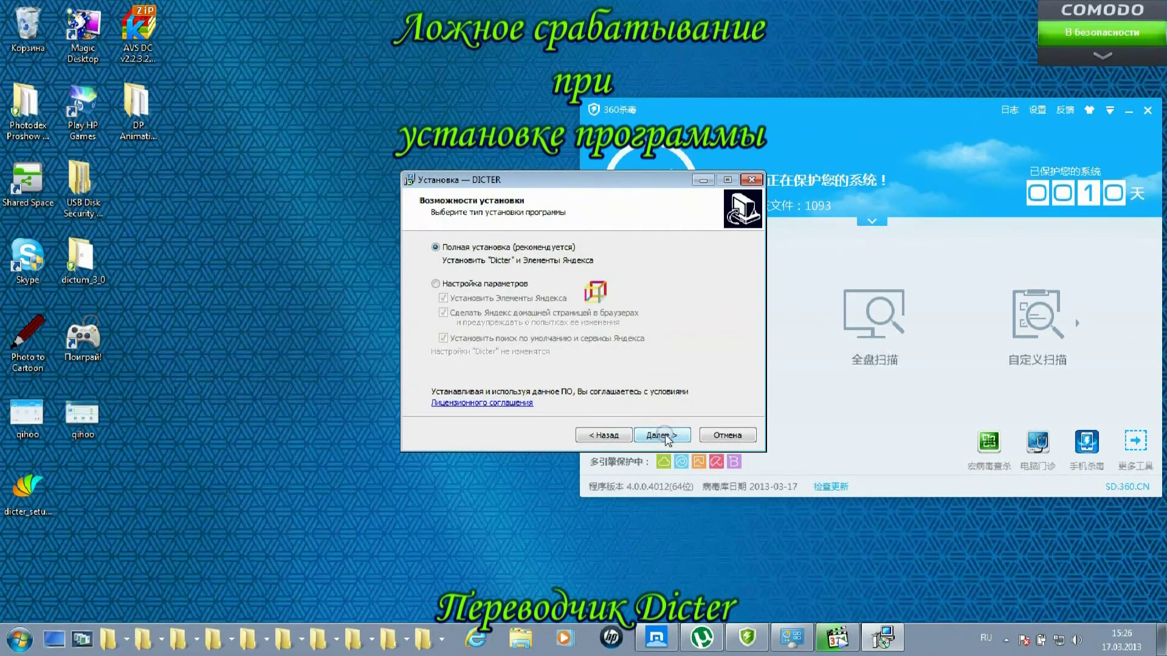
left_click(435, 283)
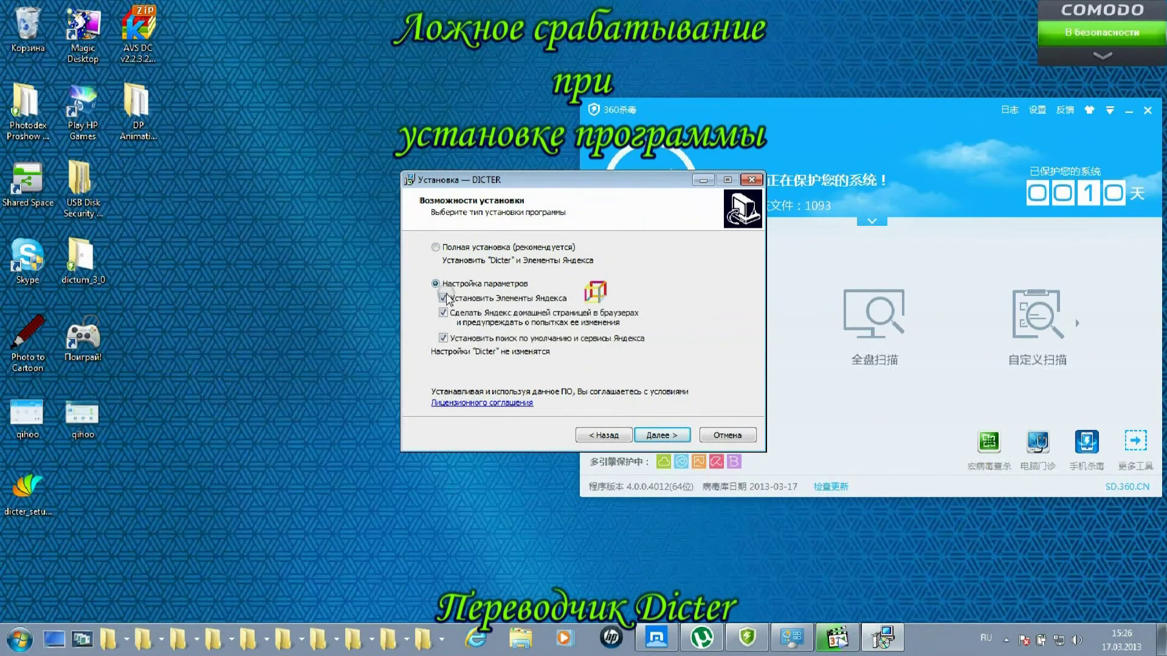
left_click(443, 312)
left_click(667, 435)
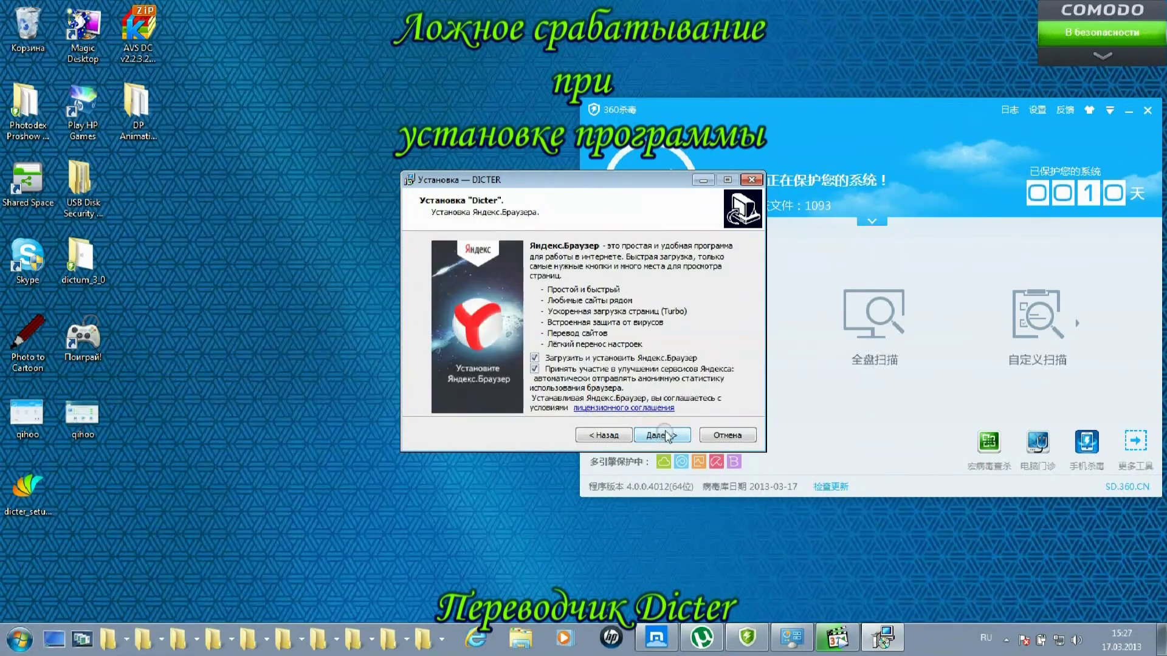
Decline downloading and installing Яндекс.Браузер and continue through the DICTER setup to the Start menu folder choice.
left_click(534, 360)
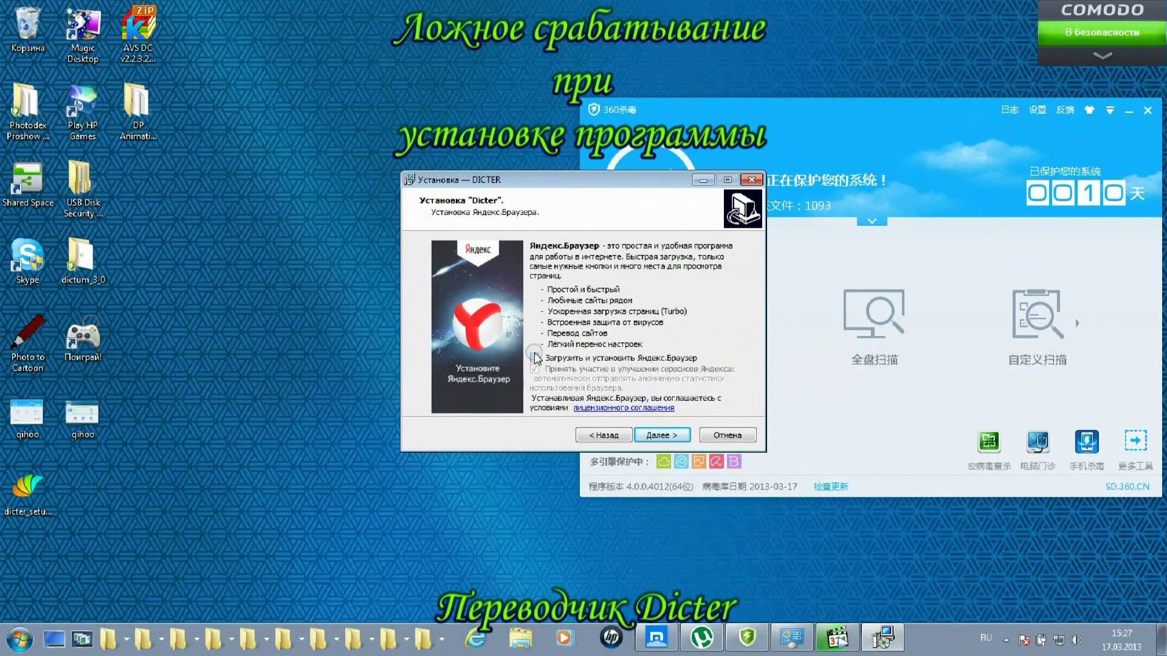
left_click(534, 358)
left_click(534, 358)
left_click(668, 435)
left_click(668, 435)
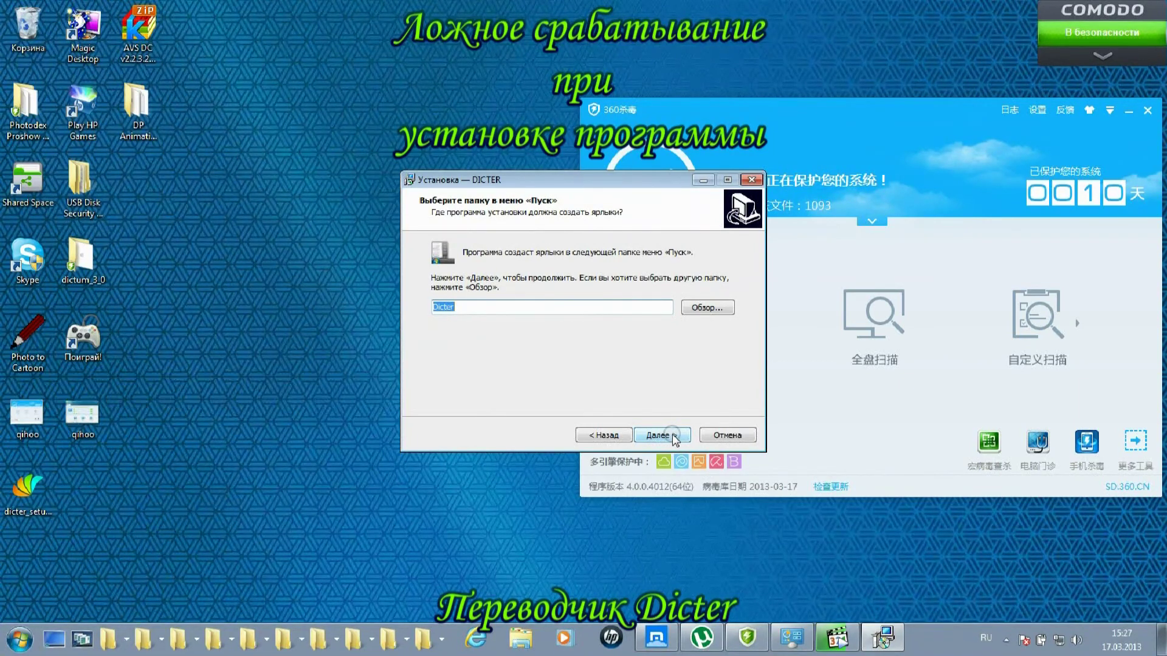
Keep the Dicter Start menu folder, start the installation and allow DicterSetup.tmp to connect through the COMODO firewall.
left_click(673, 435)
left_click(673, 436)
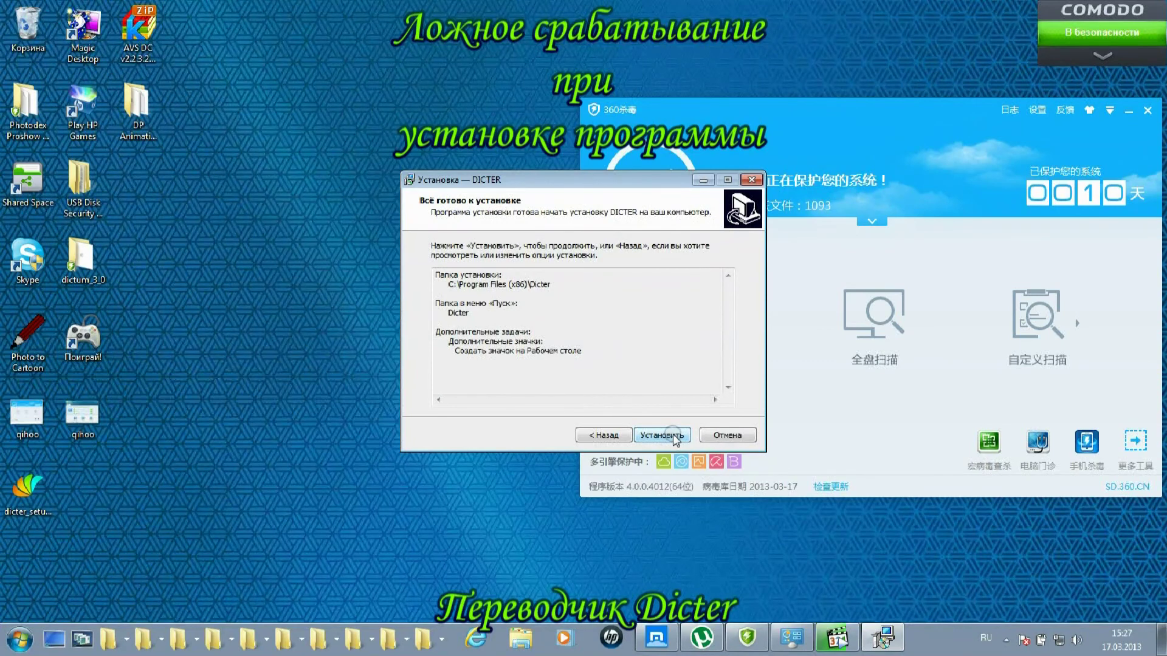
left_click(663, 436)
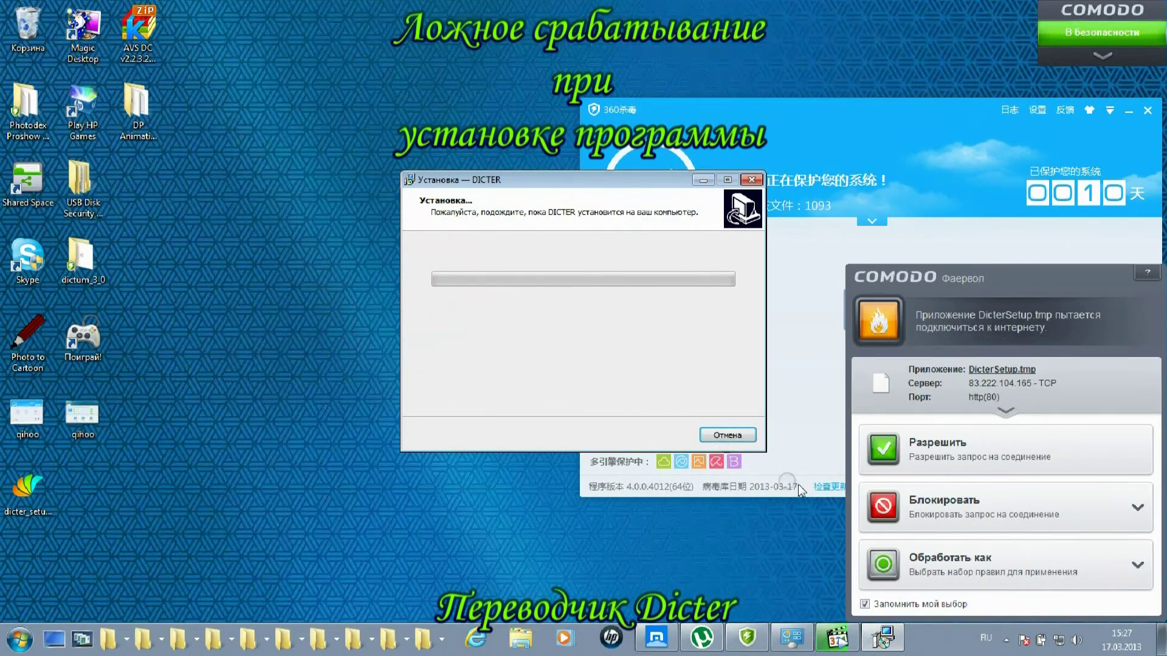
left_click(958, 457)
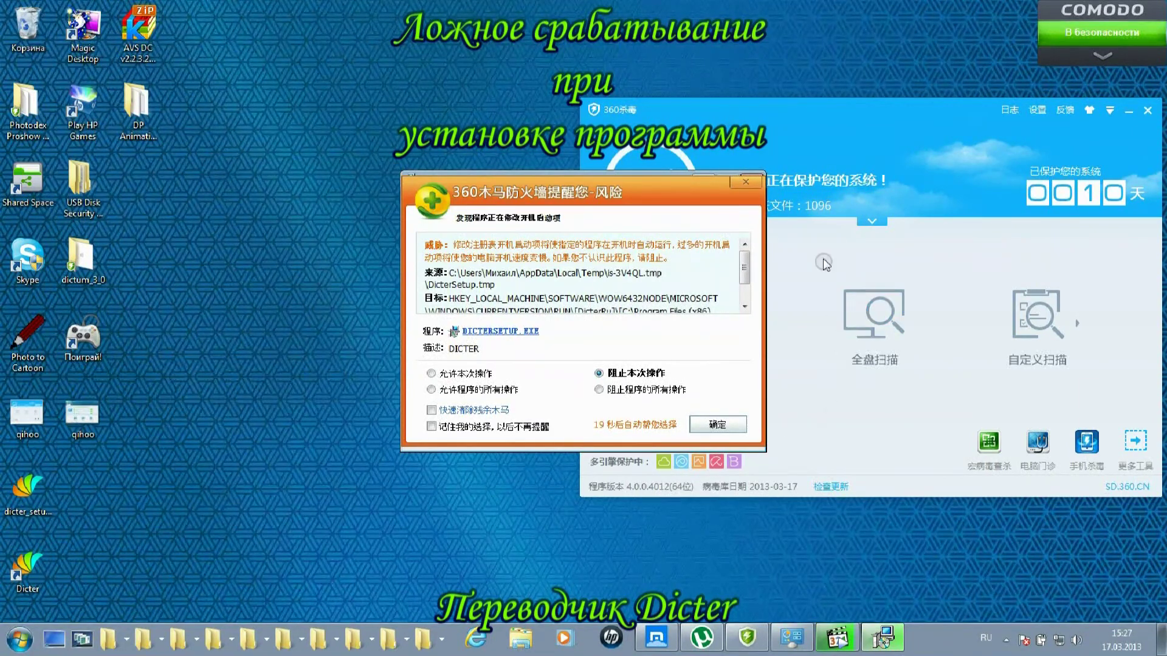
Block all operations of DICTERSETUP.EXE (阻止程序的所有操作) in the 360 startup-entry alert and abort the DICTER installation at the registry error.
left_click(600, 392)
left_click(723, 425)
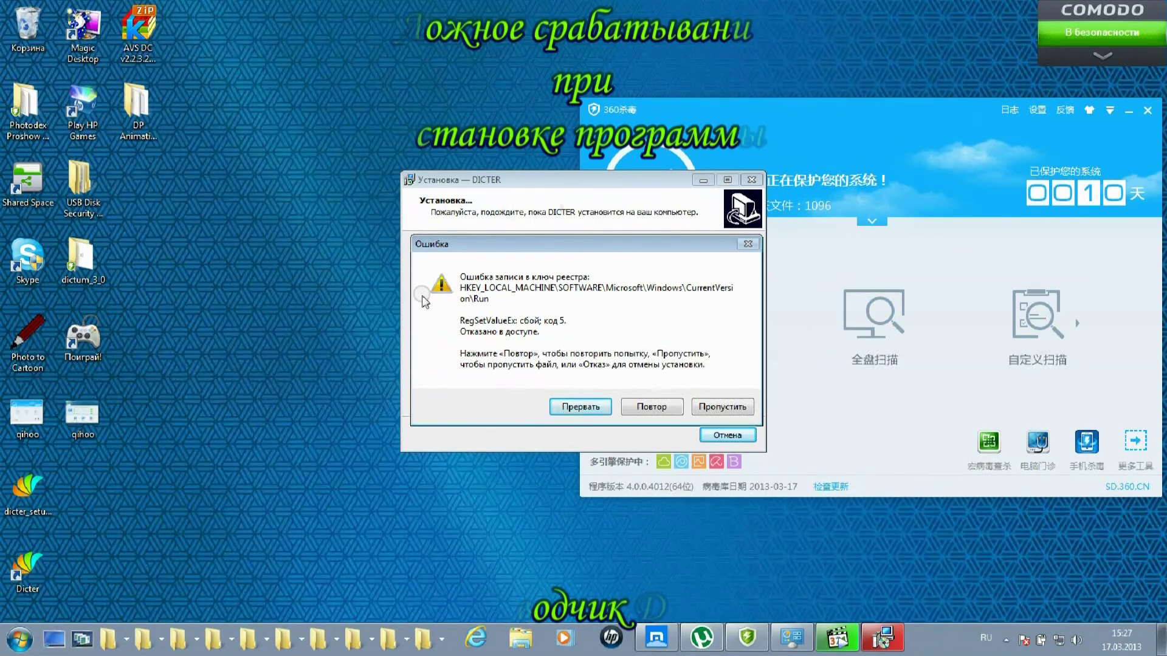
left_click(590, 409)
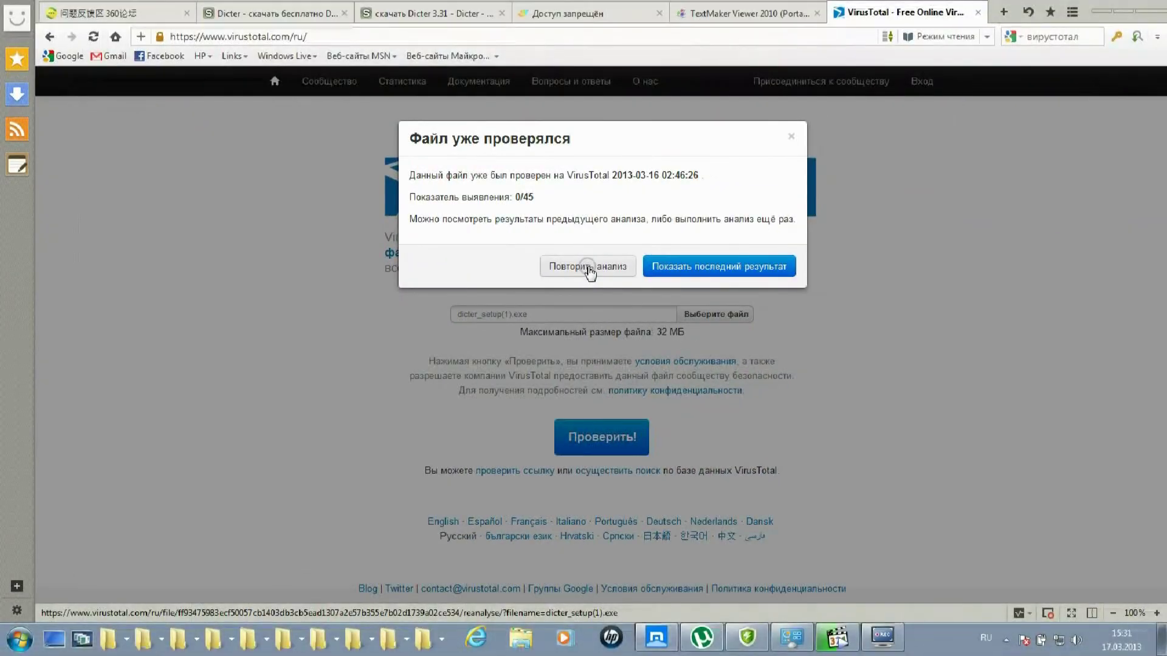
Repeat the VirusTotal analysis of dicter_setup(1).exe and look through the antivirus results.
left_click(587, 267)
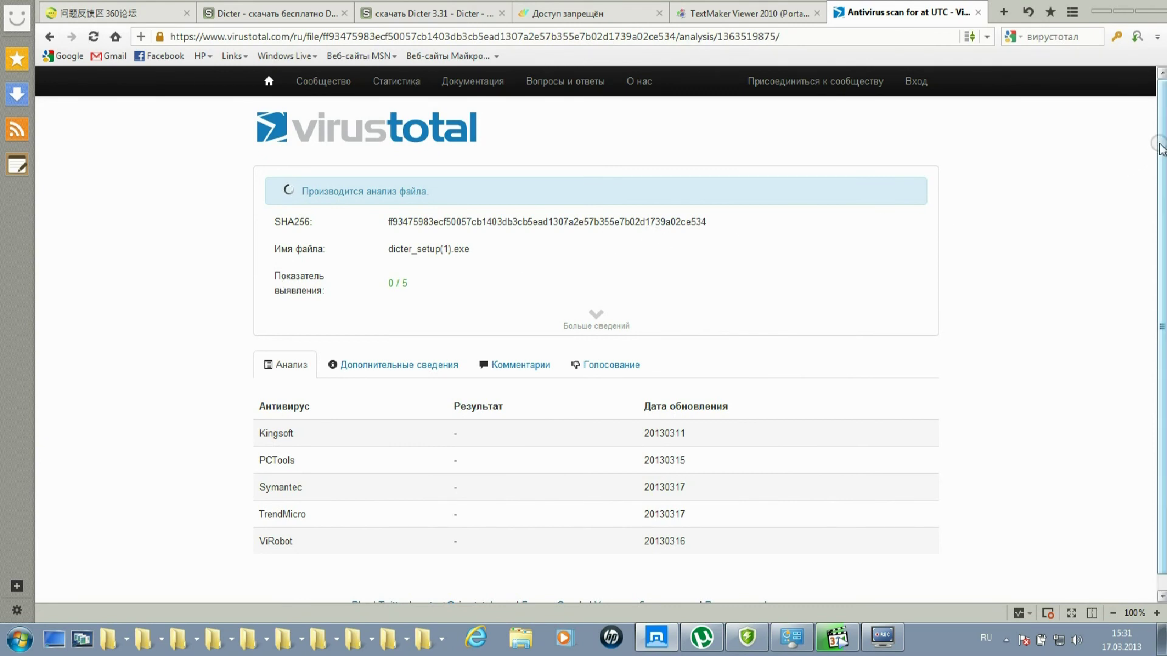
left_click_drag(1158, 132, 1162, 197)
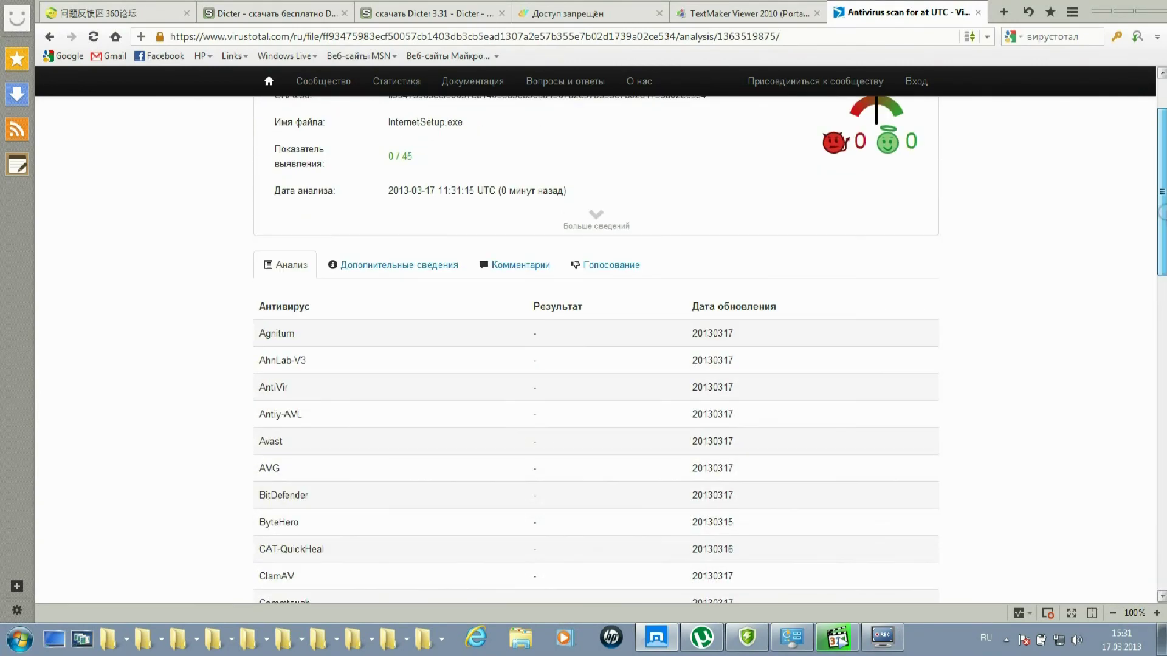